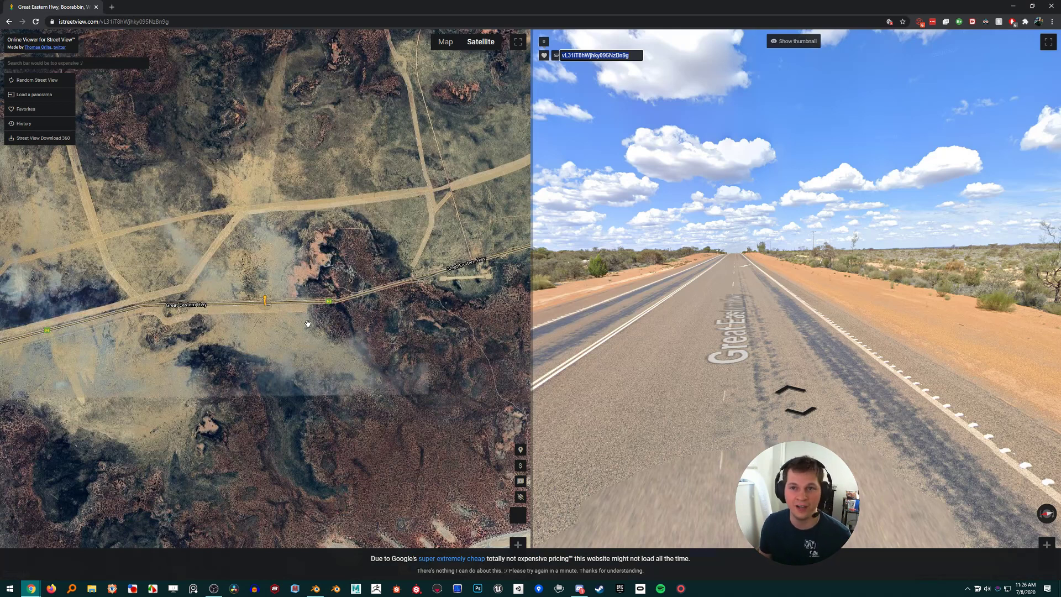
Switch from the browser to Blender and hide the Sphere_Fix object in the scene
left_click(1014, 5)
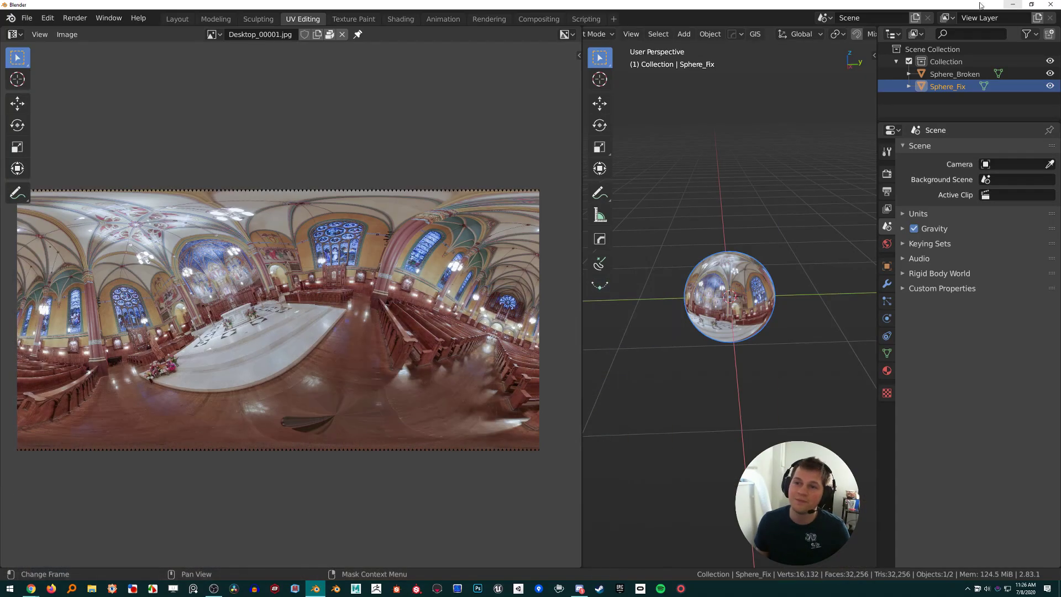
scroll(380, 255, "up", 2)
scroll(267, 314, "down", 1)
scroll(755, 330, "up", 8)
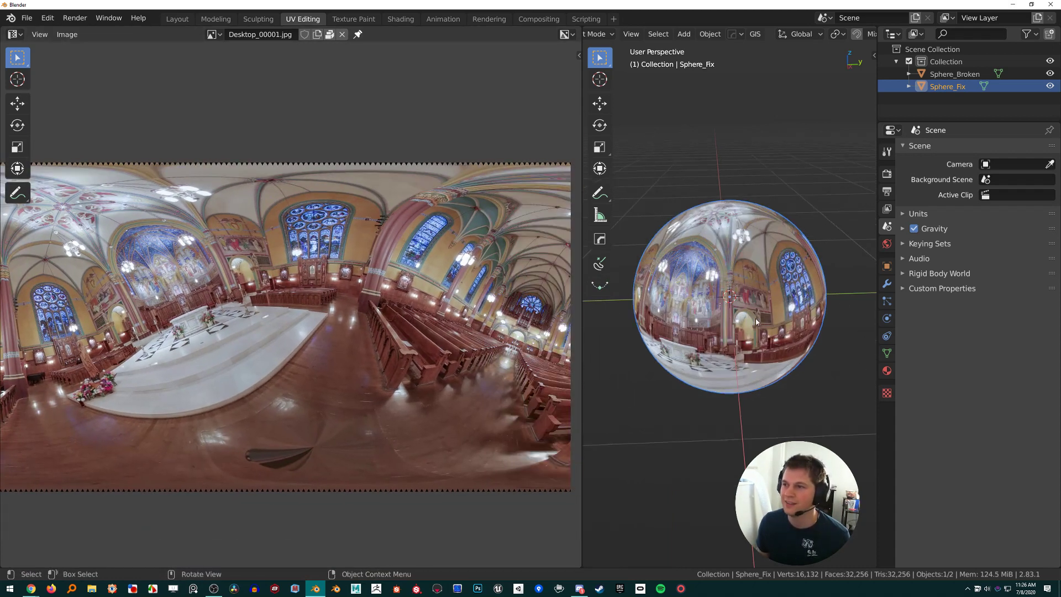
scroll(754, 330, "down", 3)
key("h")
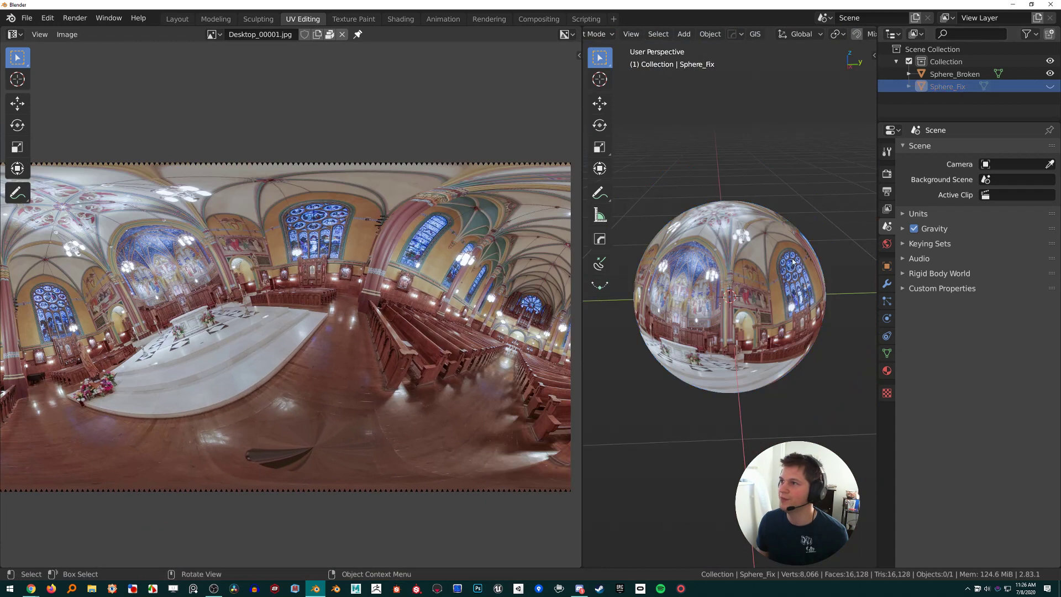
scroll(845, 199, "up", 3)
Select Sphere_Broken, clear its rotation and view its texture from inside the sphere
left_click(955, 74)
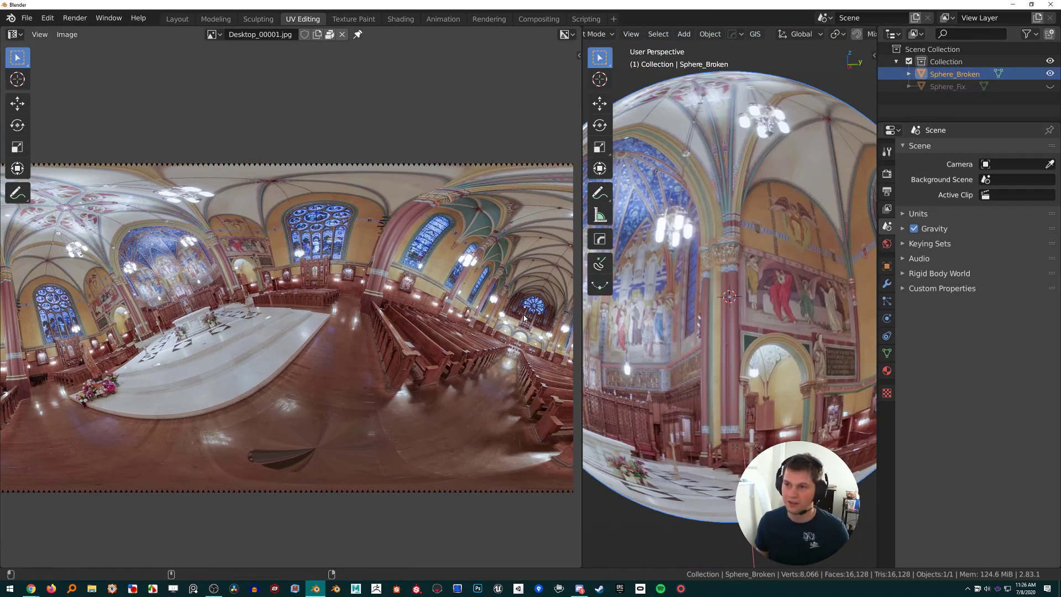
key("alt+r")
scroll(690, 319, "up", 6)
middle_click_drag(705, 316, 623, 311)
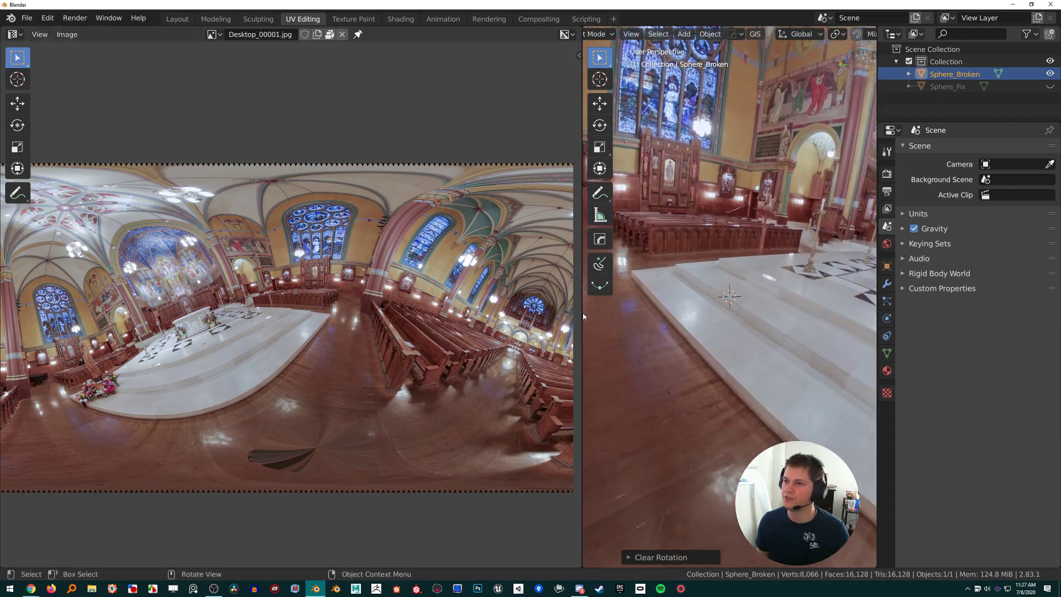
Examine the pews inside Sphere_Broken and compare them with the Desktop_00001.jpg panorama in the image editor
left_click_drag(583, 313, 190, 310)
middle_click_drag(371, 308, 276, 318)
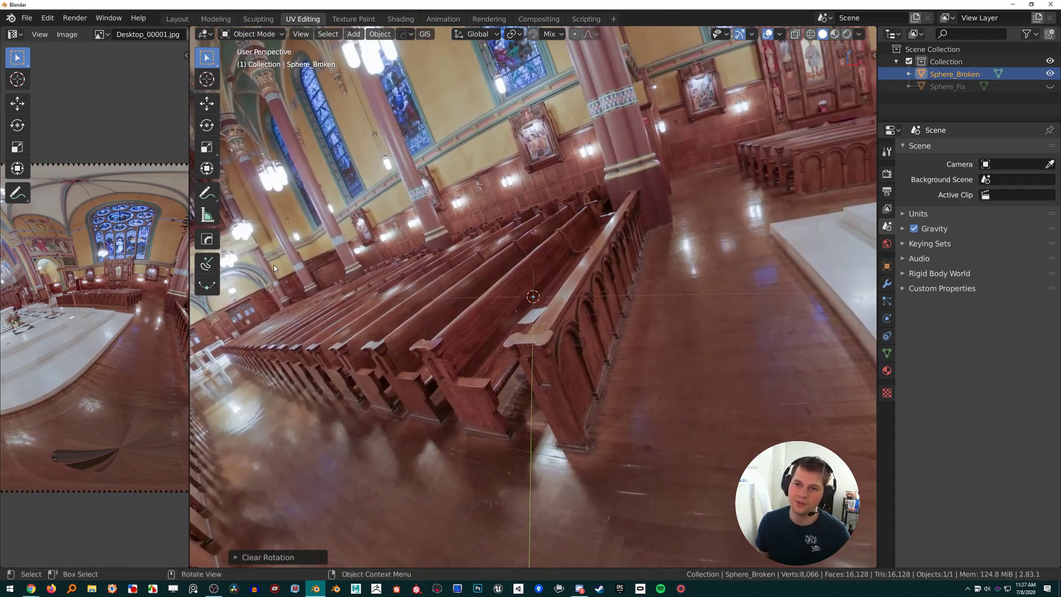
left_click_drag(189, 316, 475, 303)
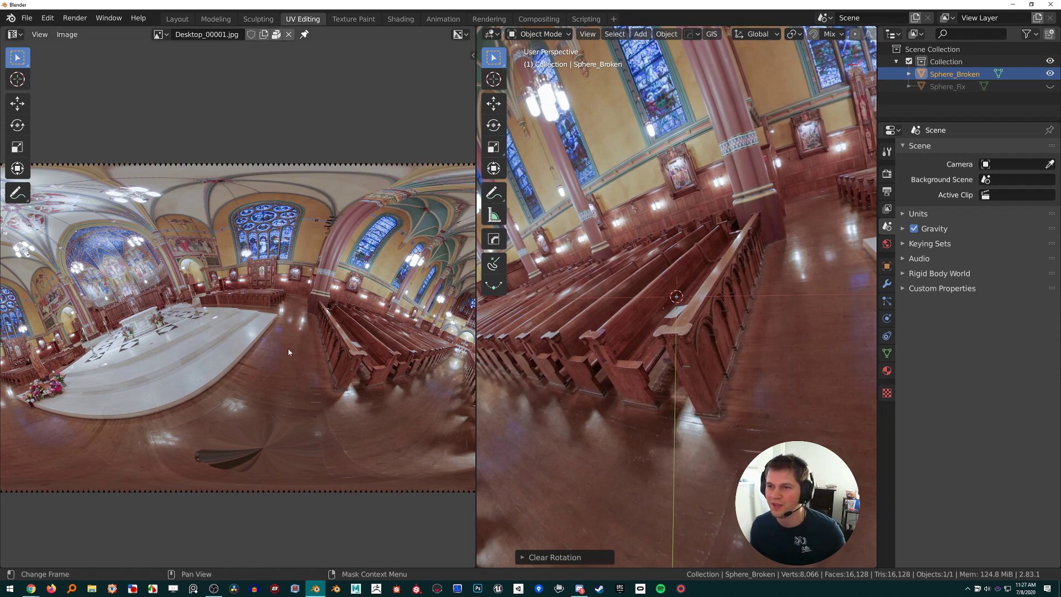
scroll(247, 358, "down", 2)
middle_click_drag(223, 360, 277, 367)
scroll(277, 367, "up", 2)
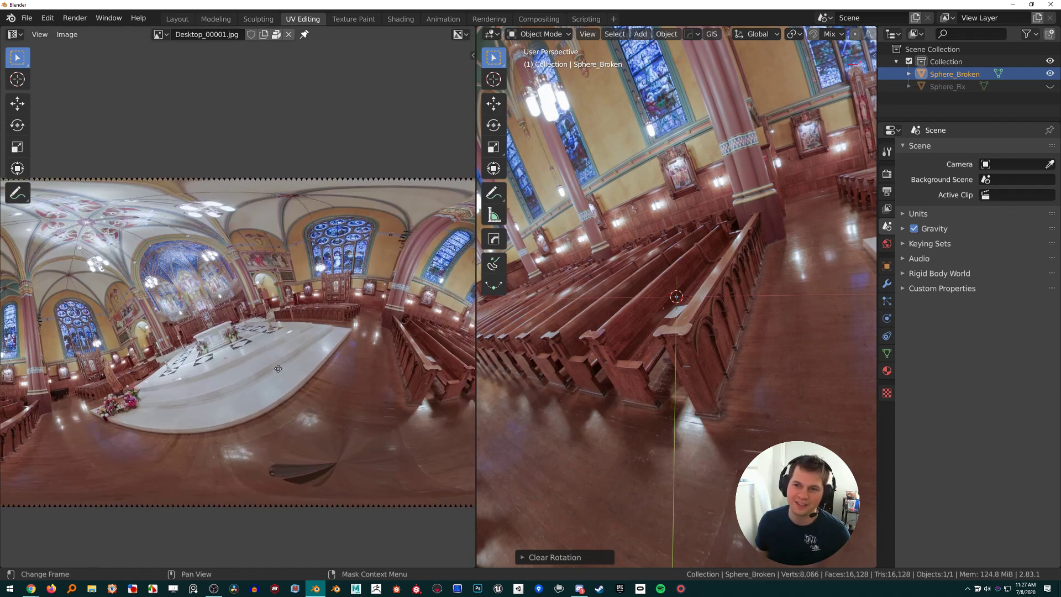
scroll(166, 360, "down", 2)
scroll(166, 360, "up", 1)
middle_click_drag(263, 351, 243, 359)
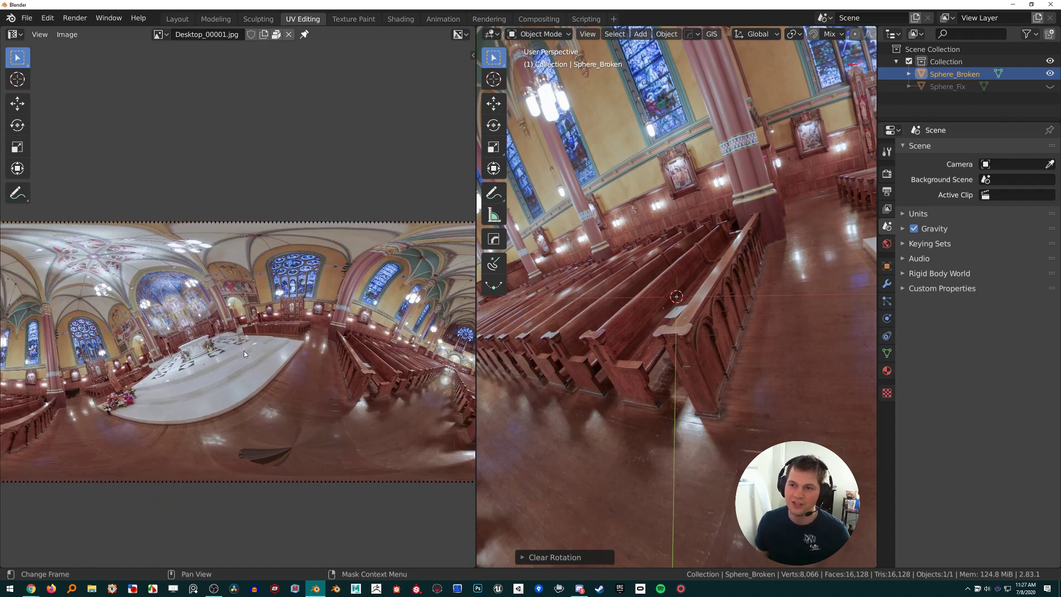
Show the HDRI_Fix image in the image editor and inspect the altar and the pews
left_click(160, 35)
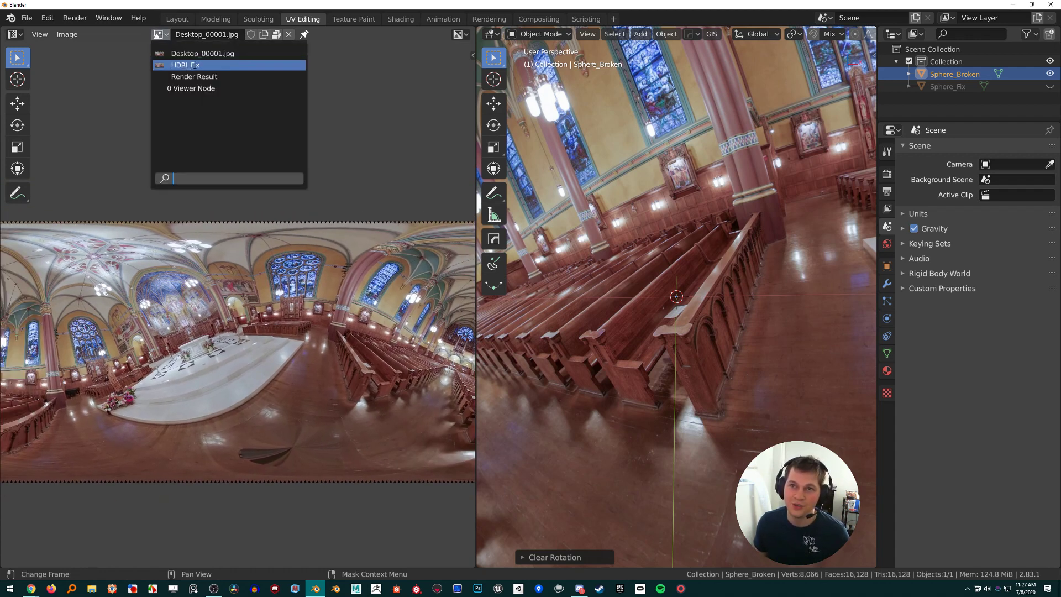
left_click(185, 63)
scroll(217, 276, "up", 4)
middle_click_drag(155, 310, 204, 323)
scroll(187, 296, "down", 3)
scroll(323, 314, "up", 1)
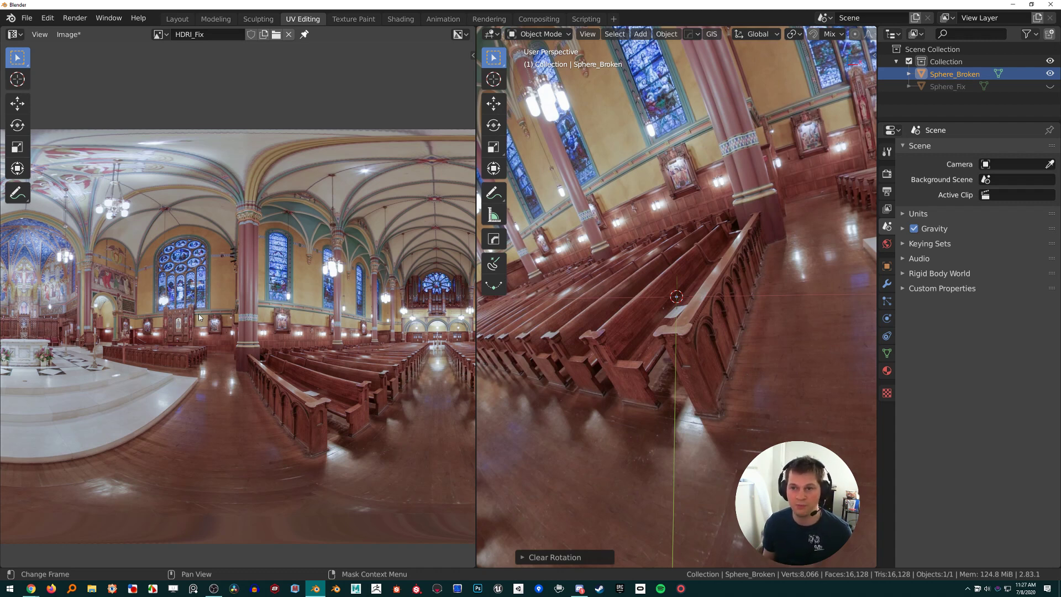
middle_click_drag(199, 315, 266, 309)
scroll(245, 309, "down", 3)
Compare the panoramas by displaying Desktop_00001.jpg and returning to HDRI_Fix to inspect the altar area and the full image
left_click(159, 34)
left_click(190, 48)
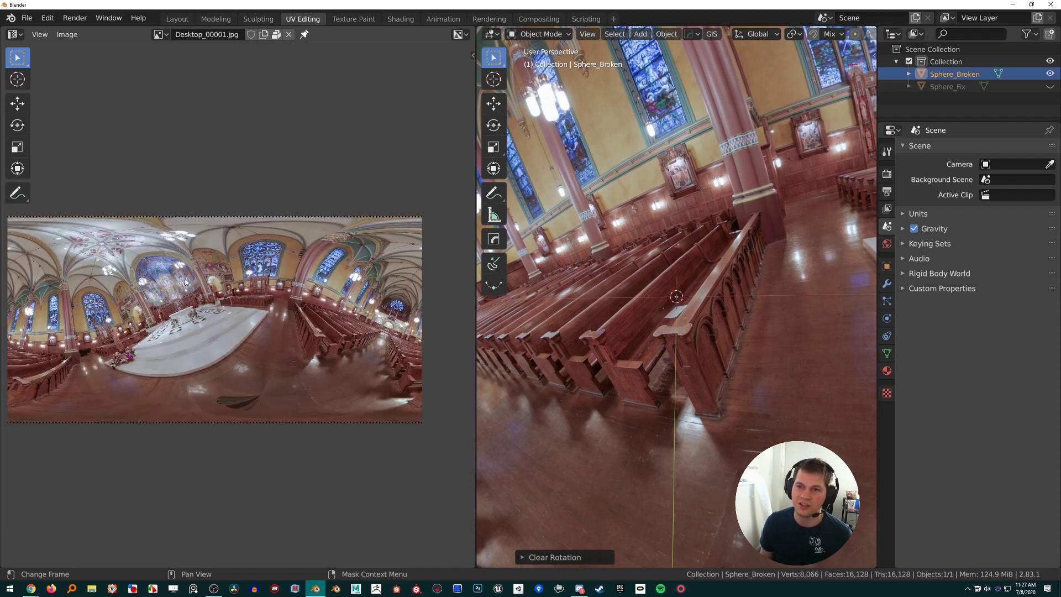
left_click(159, 34)
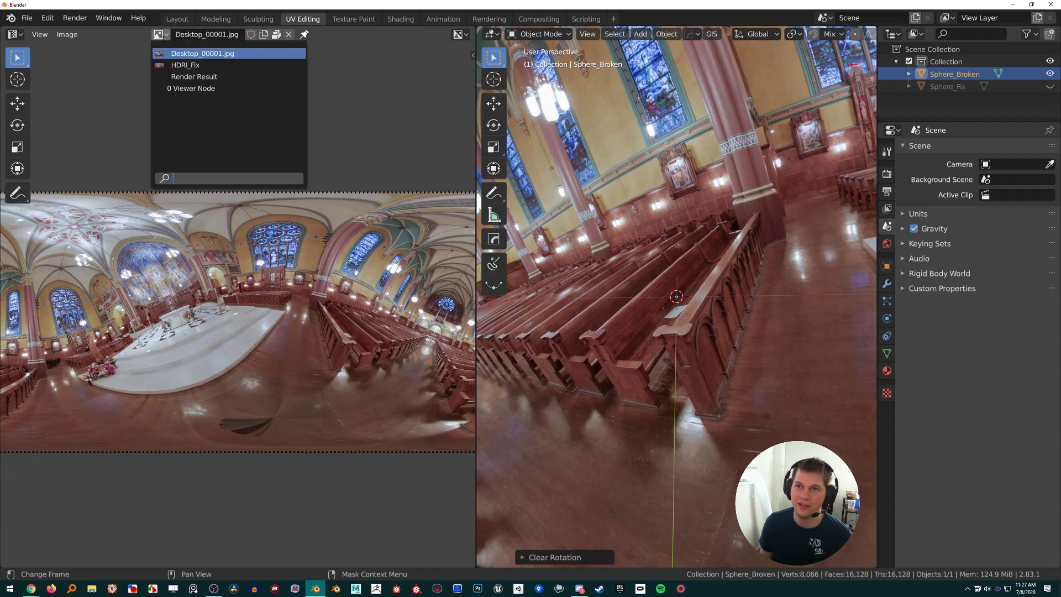
left_click(182, 65)
middle_click_drag(207, 311, 229, 312)
scroll(229, 312, "up", 3)
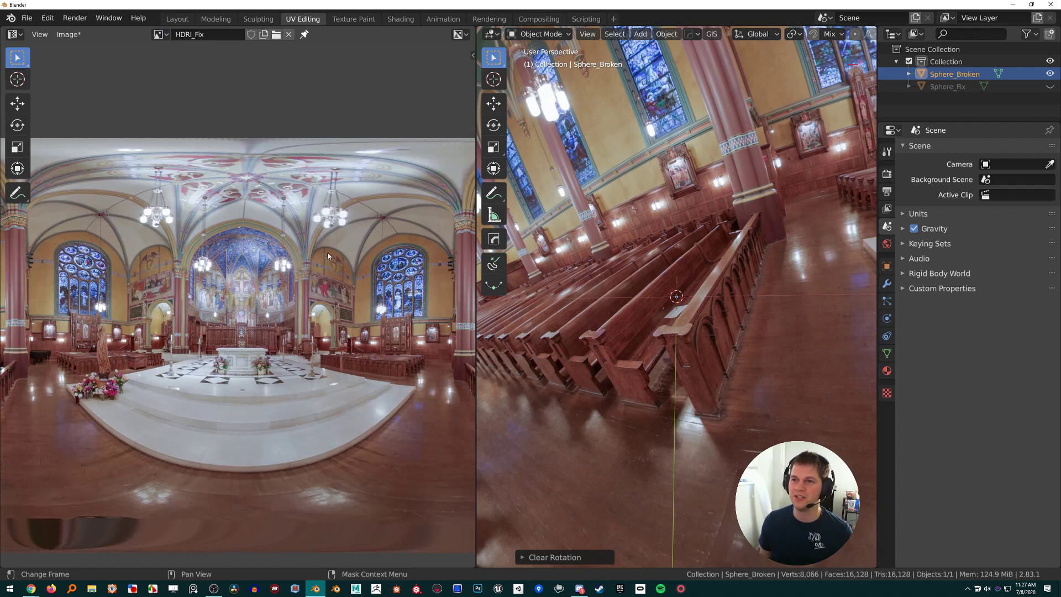
scroll(353, 201, "down", 1)
scroll(332, 230, "down", 1)
middle_click_drag(332, 230, 293, 257)
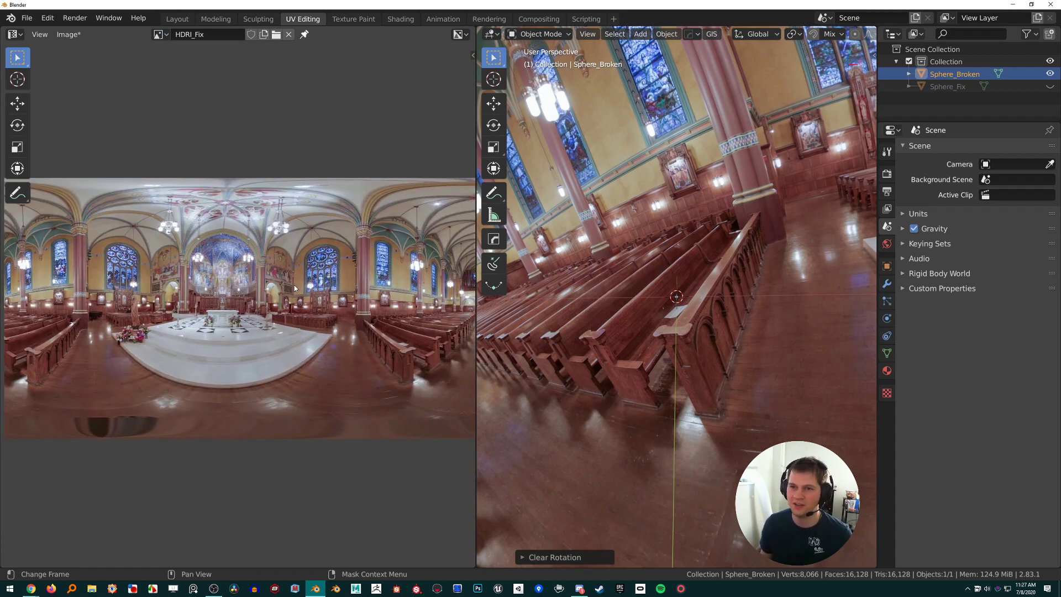
middle_click_drag(284, 286, 277, 287)
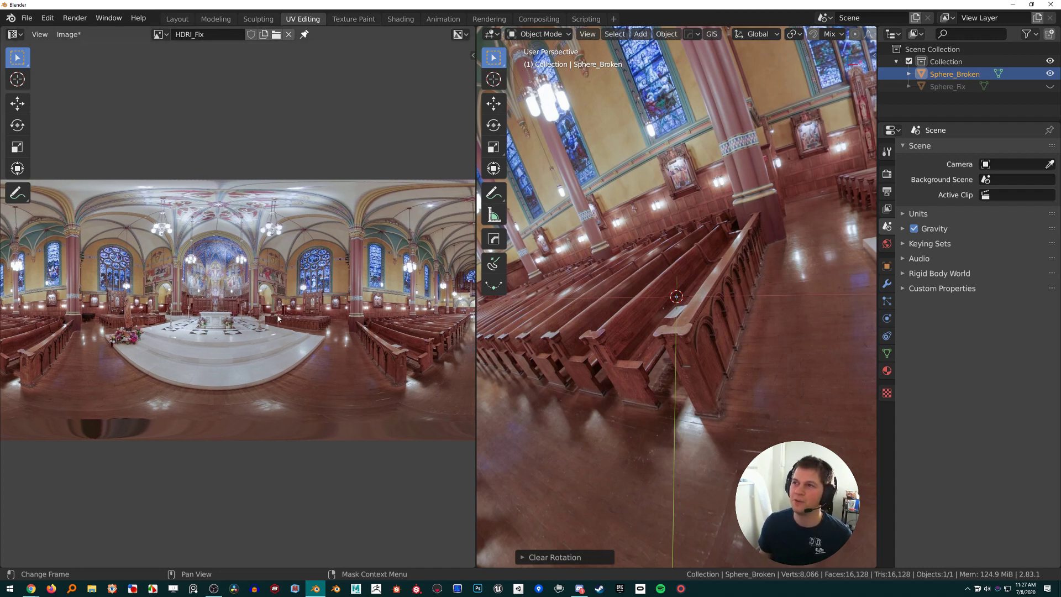
Start a new General file without saving the current file's changes
left_click(27, 18)
mouse_move(45, 32)
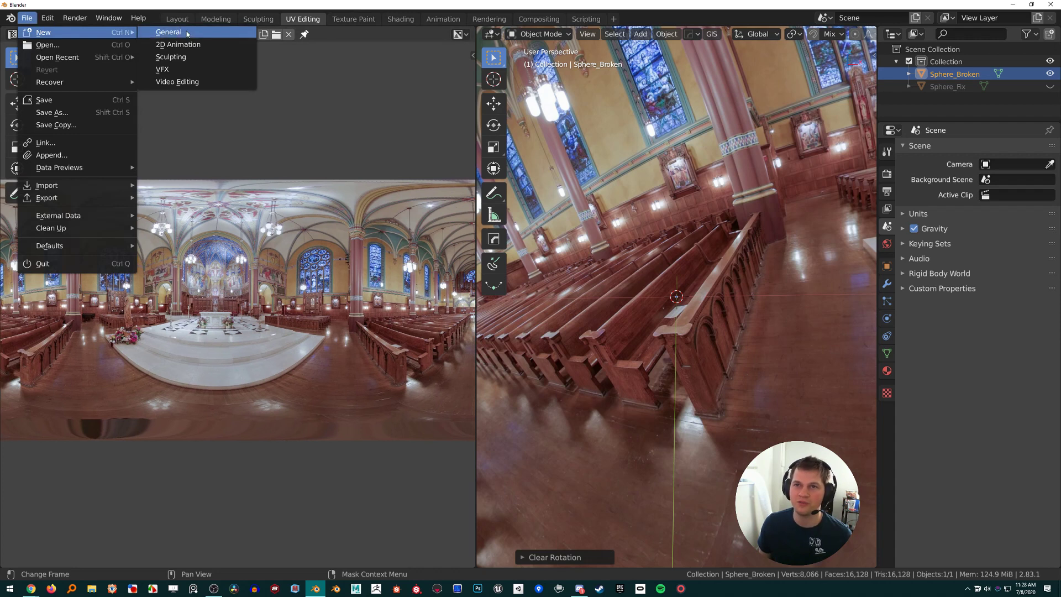
left_click(227, 68)
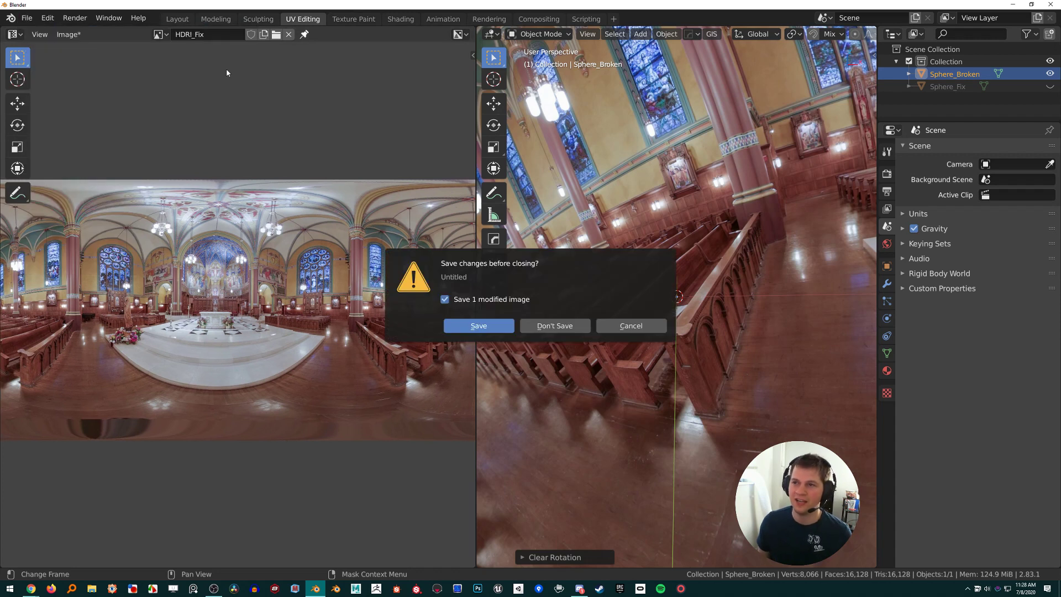
left_click(551, 327)
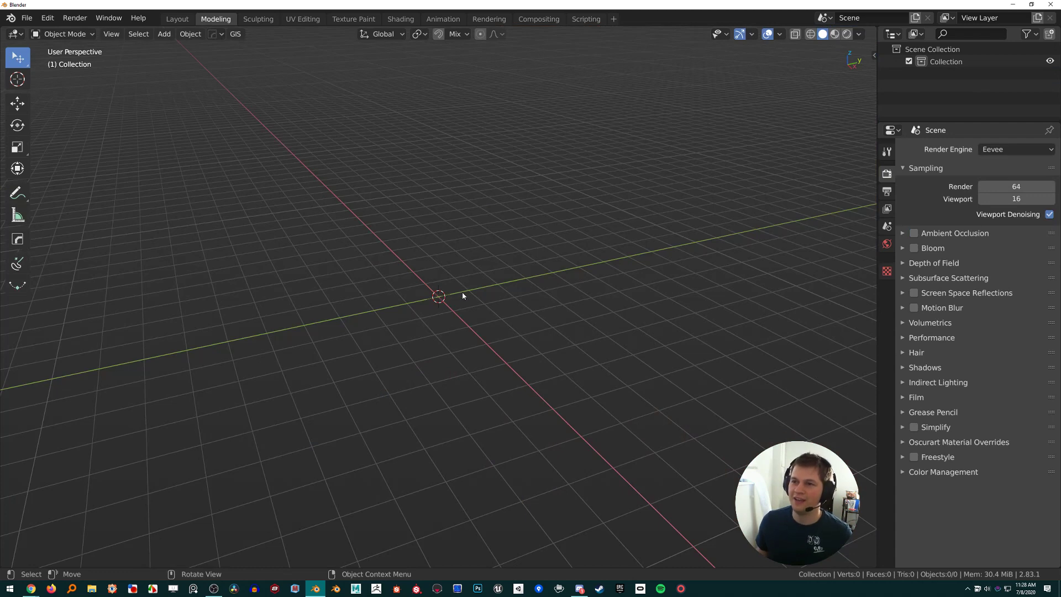
Import Sphere 2 Tiles.FBX from the shapes folder in Substance Designer's view3d resources, checking the folder path
left_click(26, 18)
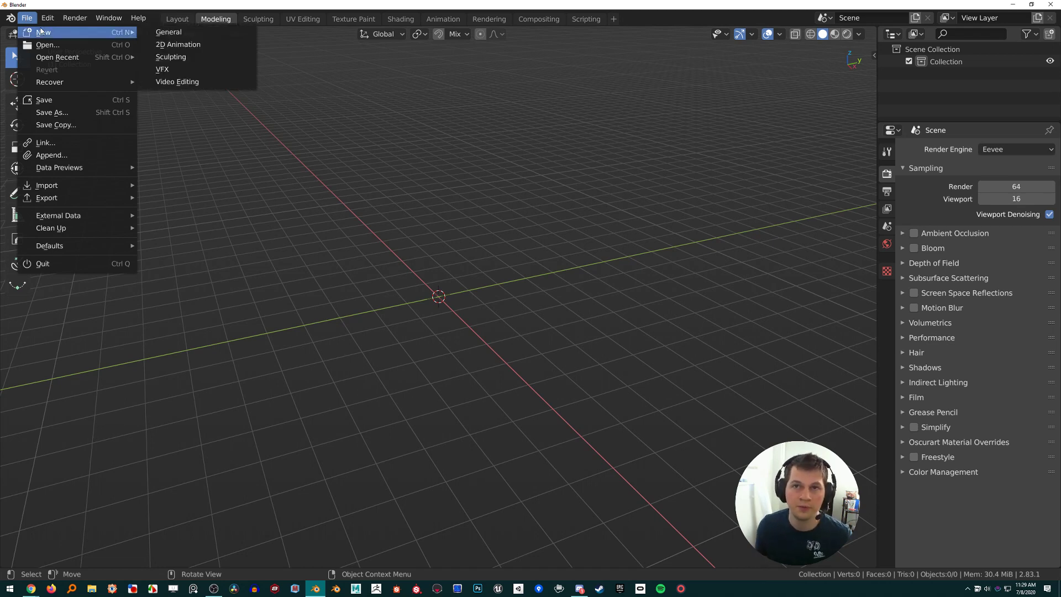
mouse_move(66, 197)
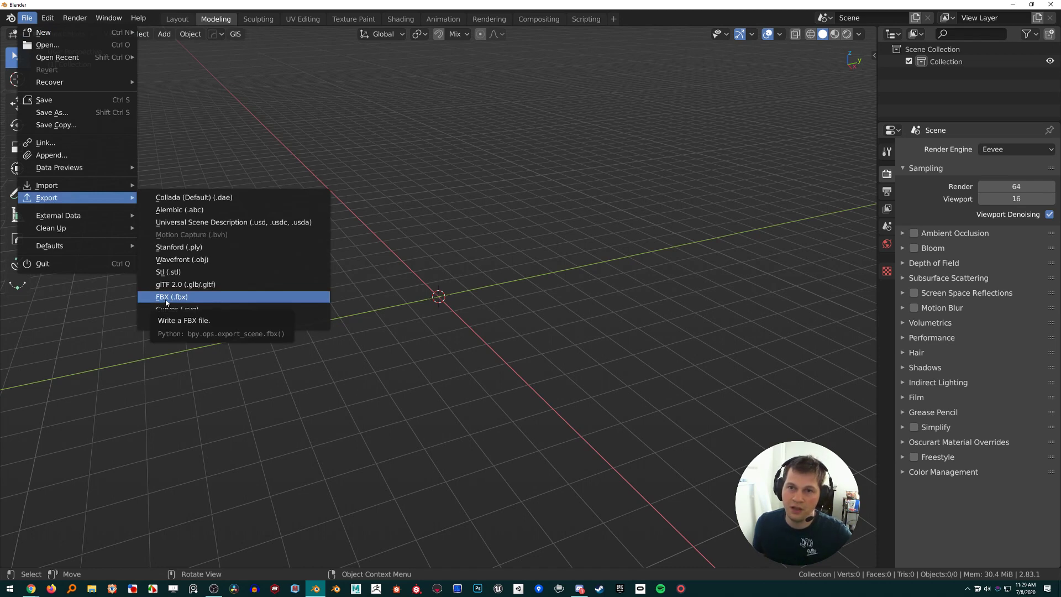
left_click(244, 293)
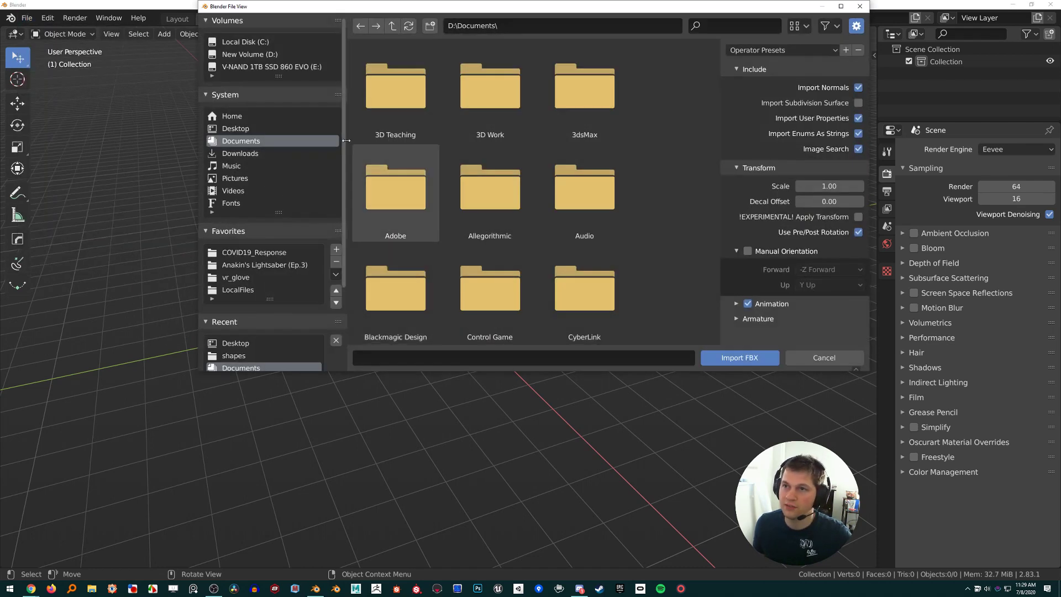
left_click(251, 355)
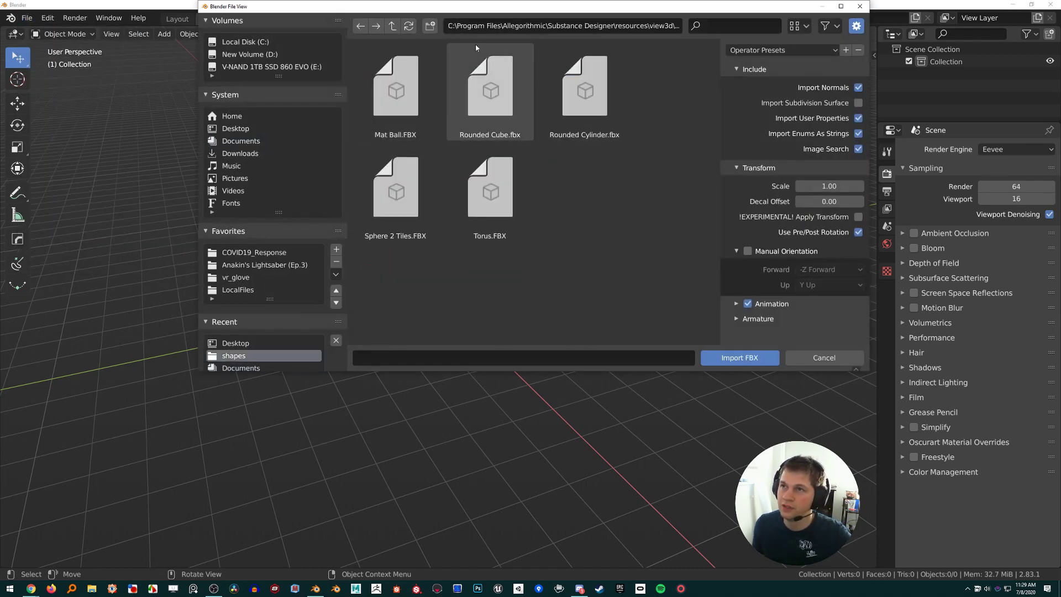
left_click(446, 26)
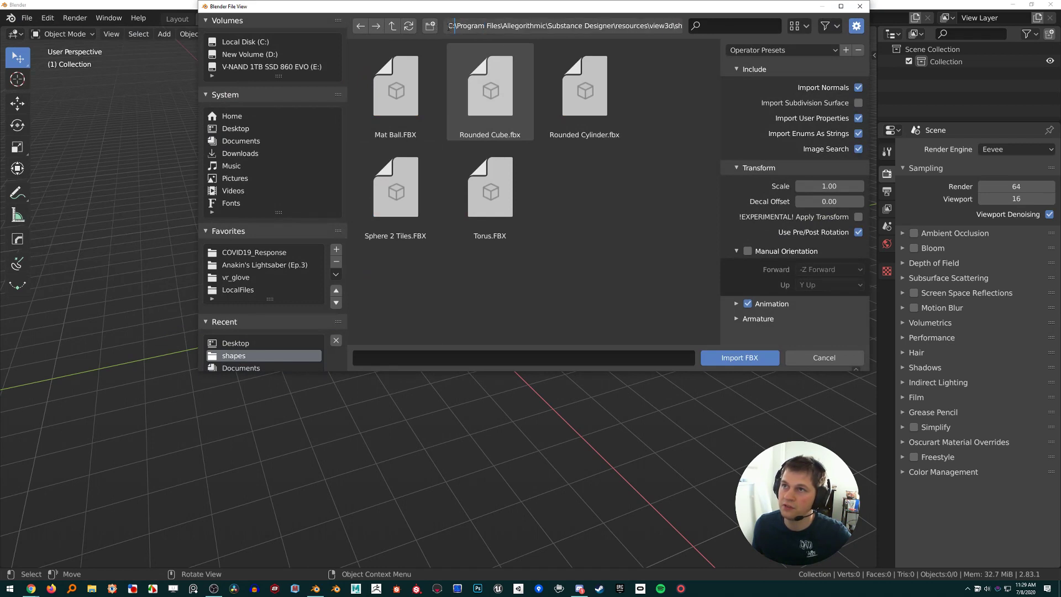
left_click_drag(465, 26, 485, 26)
left_click(526, 25)
left_click(549, 26)
left_click_drag(549, 26, 679, 26)
left_click(653, 27)
left_click(647, 210)
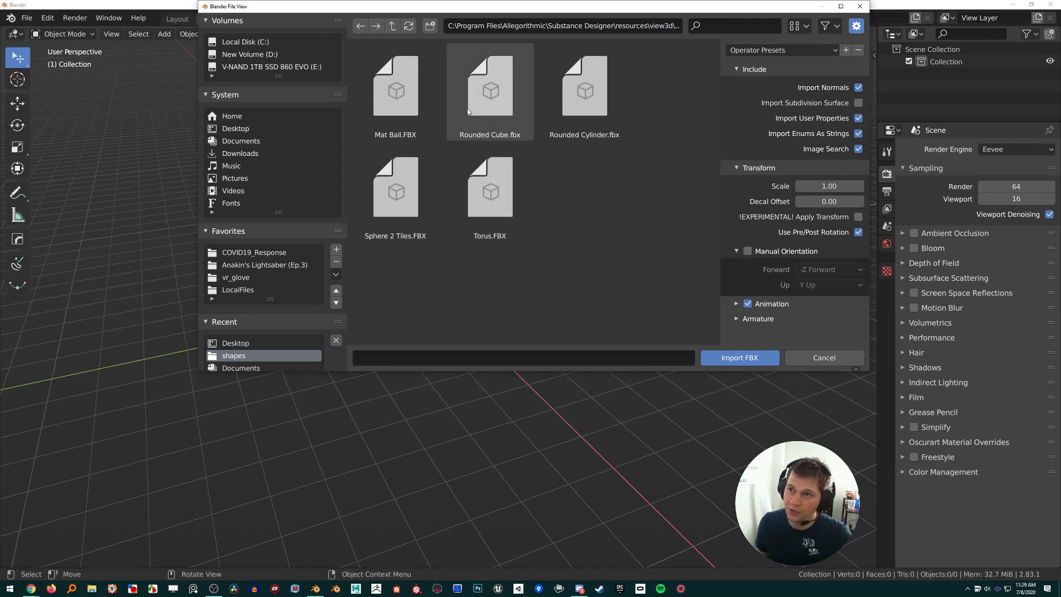
double_click(406, 217)
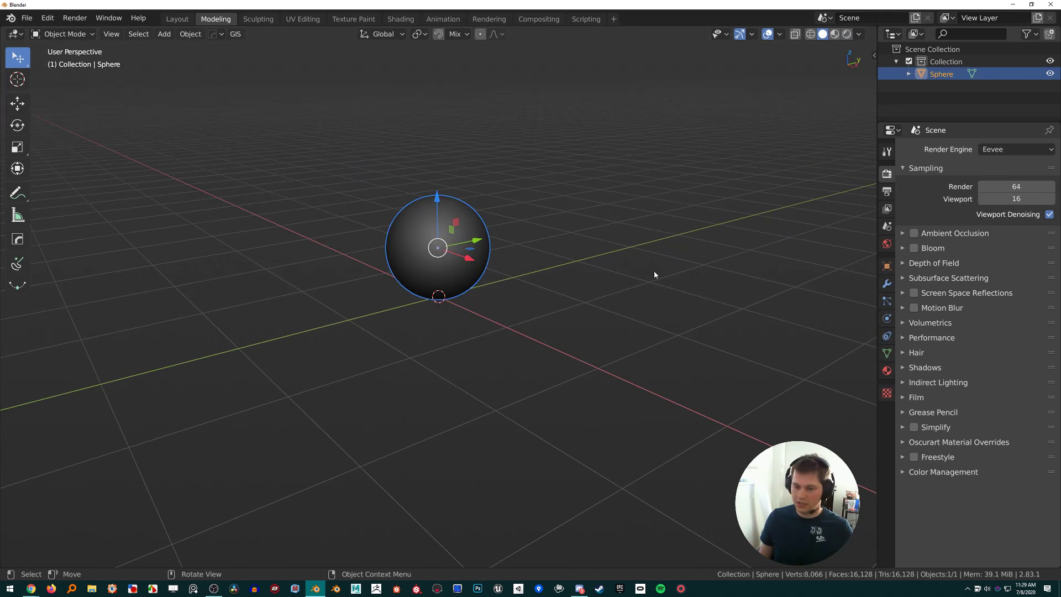
Enable the Screencast Keys display in the 3D viewport and hide its settings again
key("n")
left_click(870, 442)
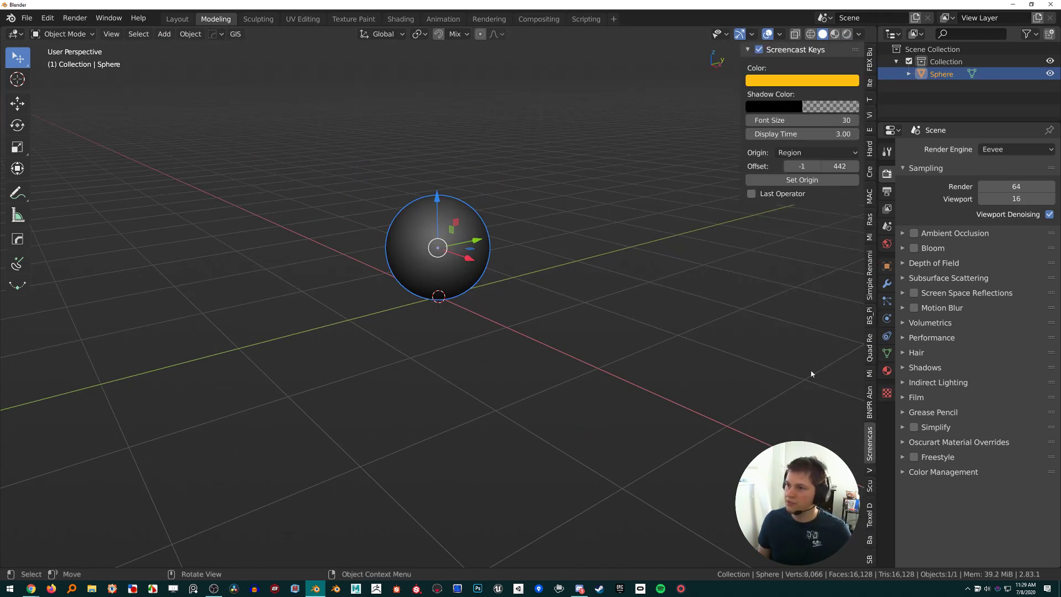
middle_click(602, 257)
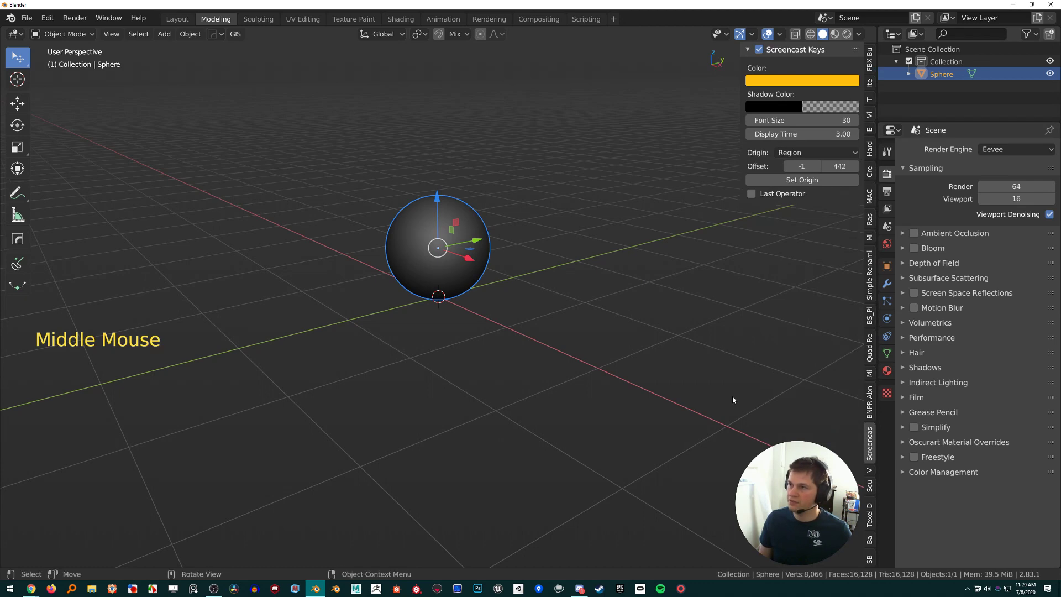
key("n")
Snap the imported sphere to the 3D cursor at the world origin
left_click(470, 273)
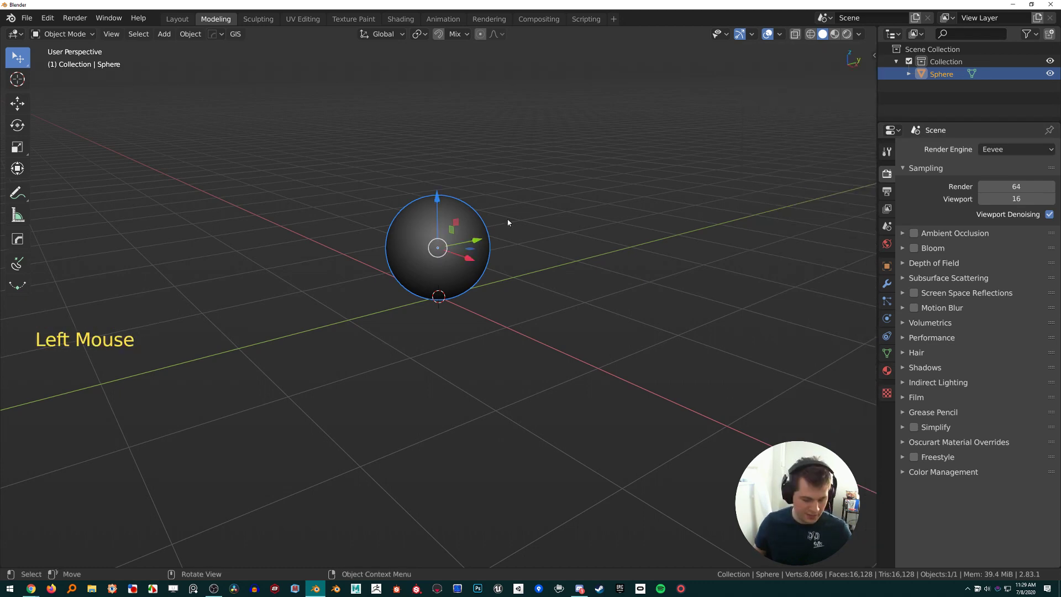
key("shift+s")
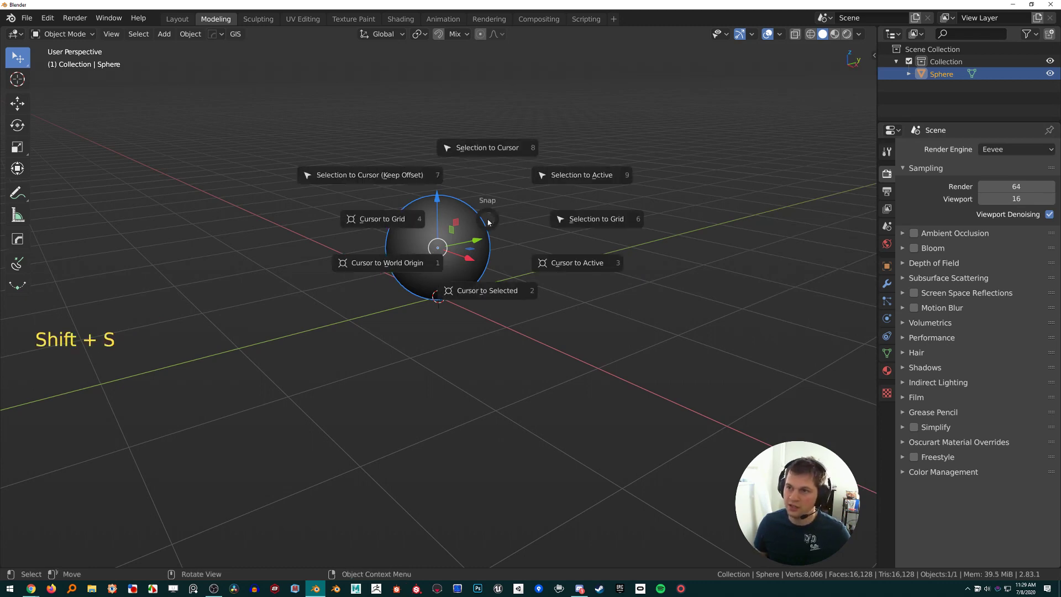
left_click(497, 152)
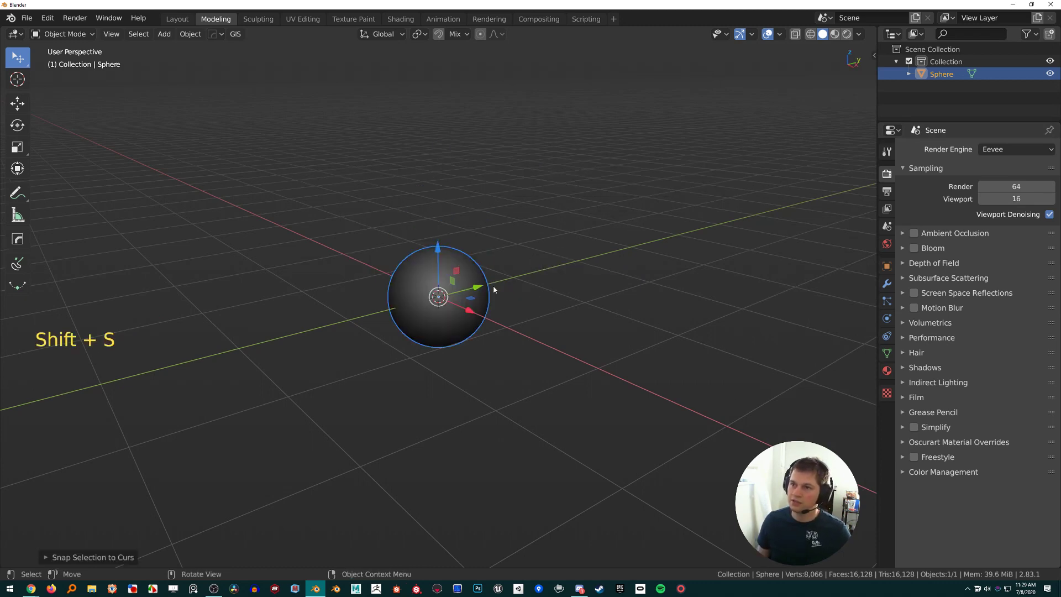
scroll(491, 286, "up", 3)
left_click(489, 287)
middle_click(715, 145)
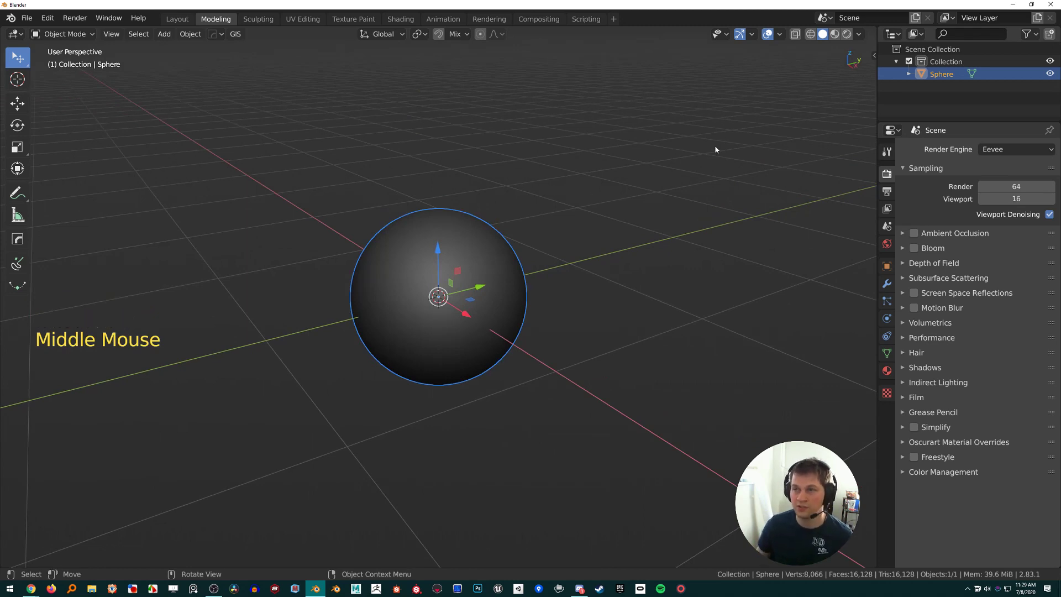
Set the viewport's solid shading lighting to Flat
left_click(859, 34)
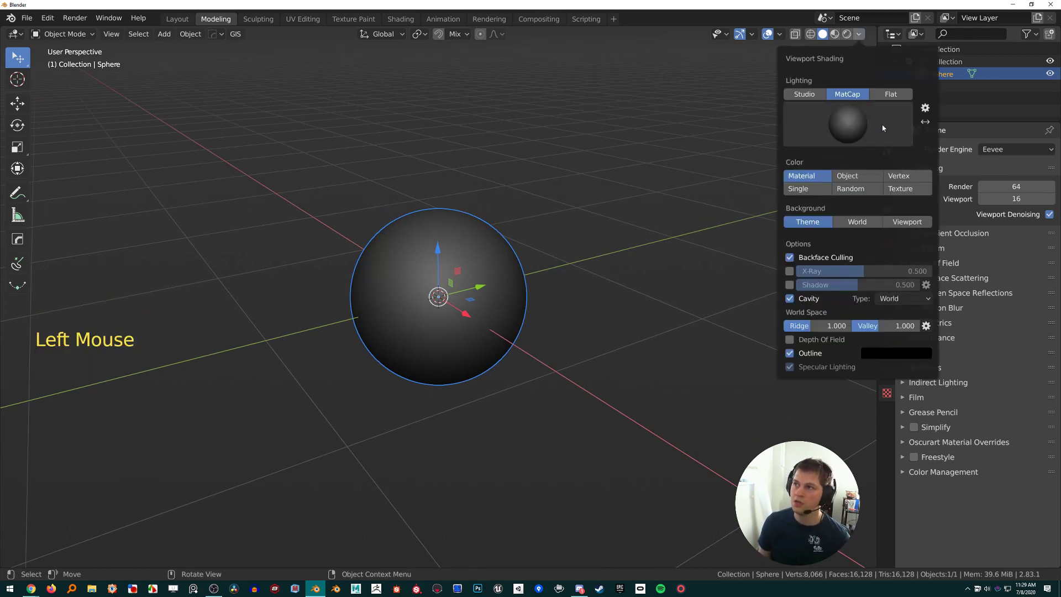
left_click(886, 95)
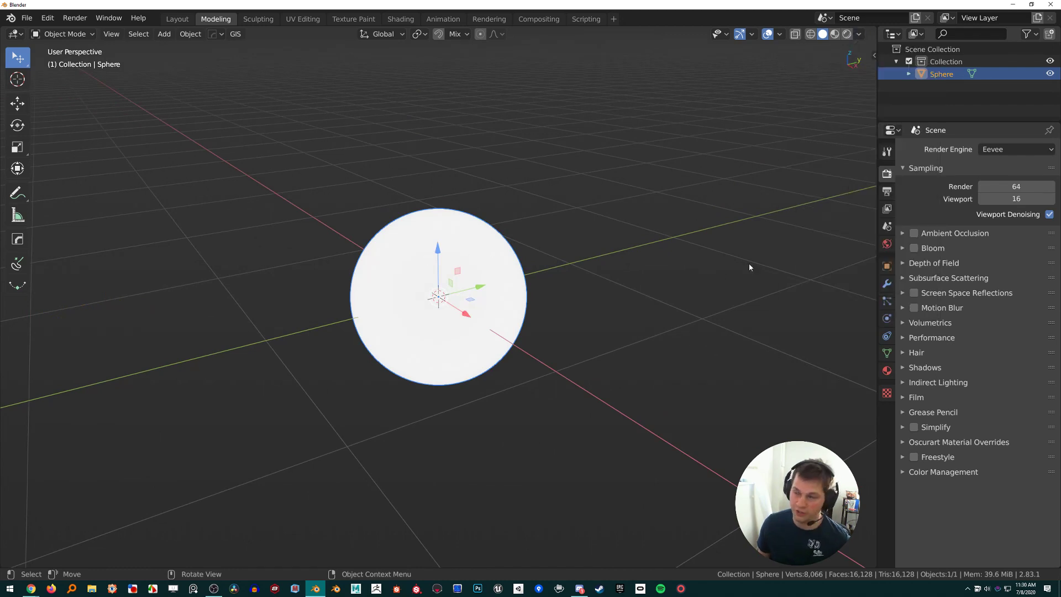
Give the sphere a new material with Desktop_00001.jpg from the Desktop as the Base Color image texture
left_click(888, 370)
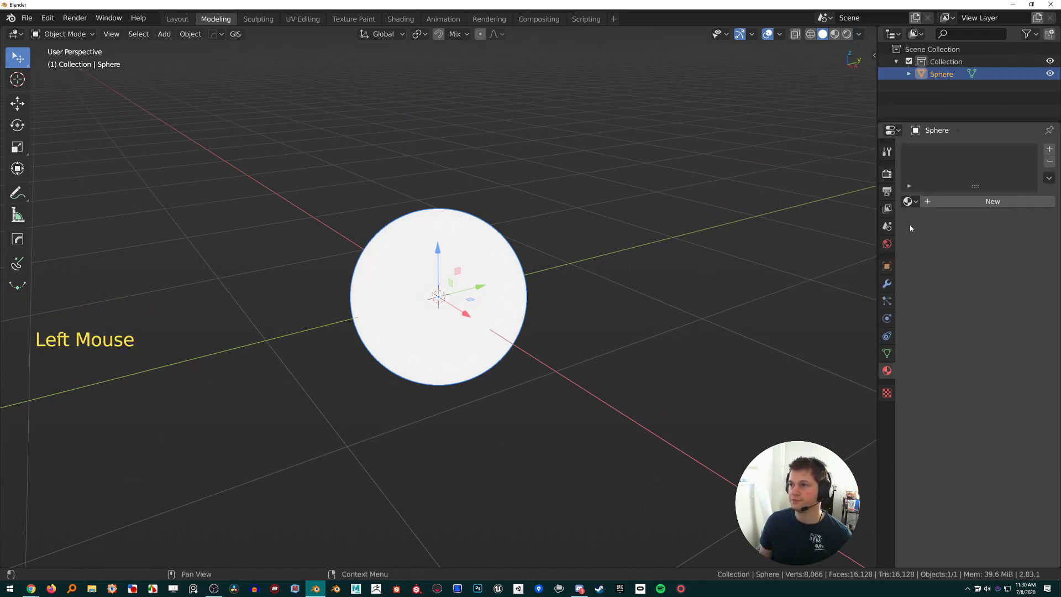
left_click(961, 202)
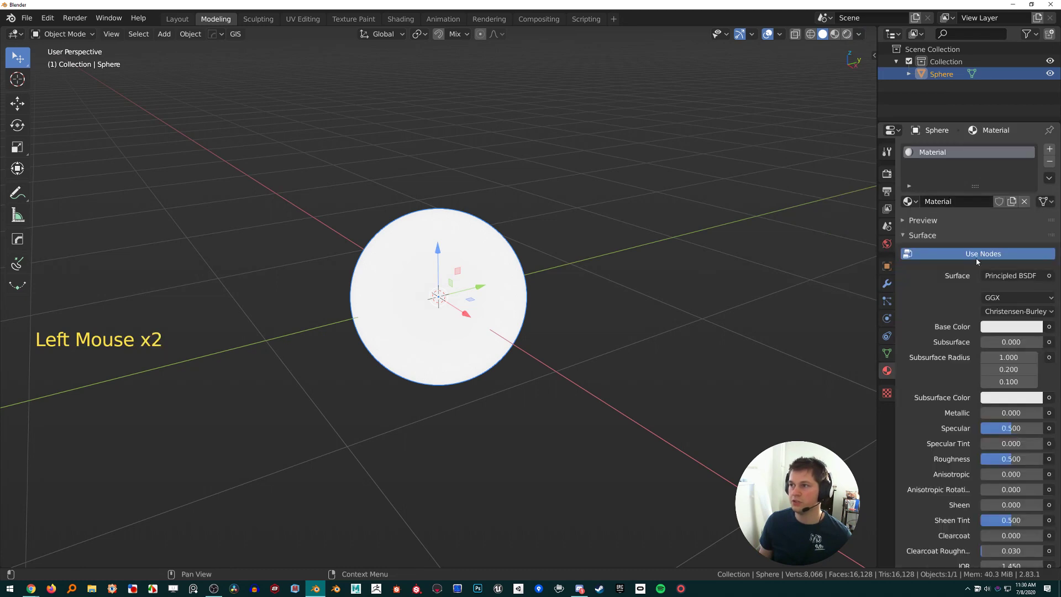
left_click(1049, 326)
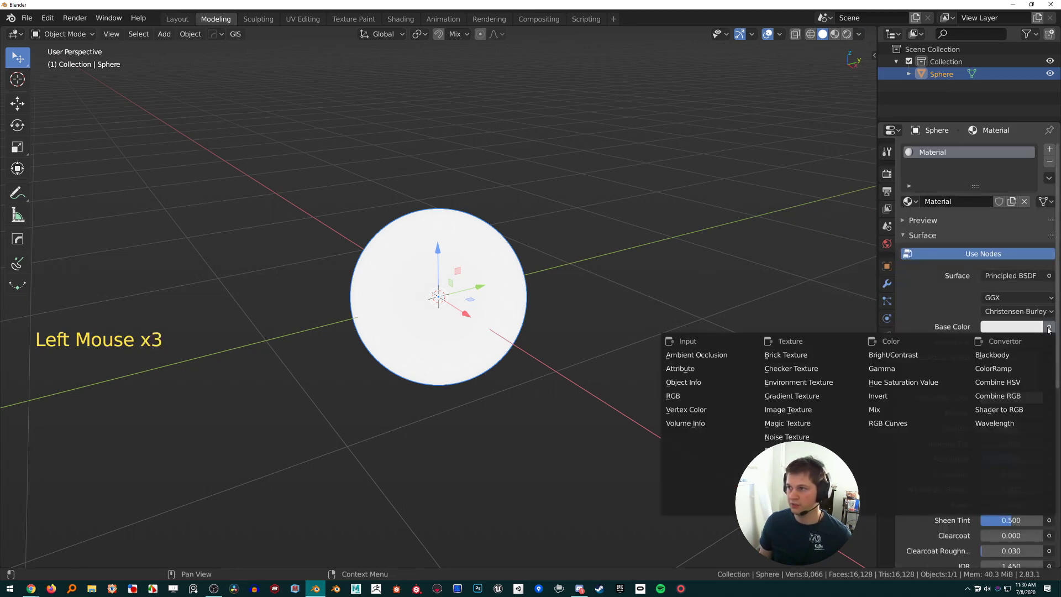
left_click(816, 410)
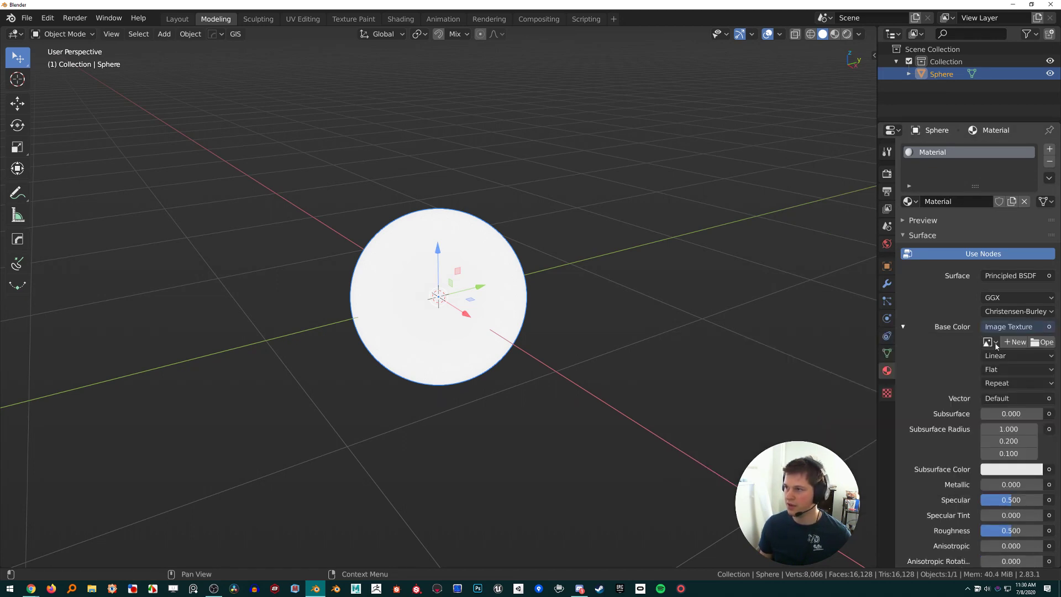
left_click(1039, 343)
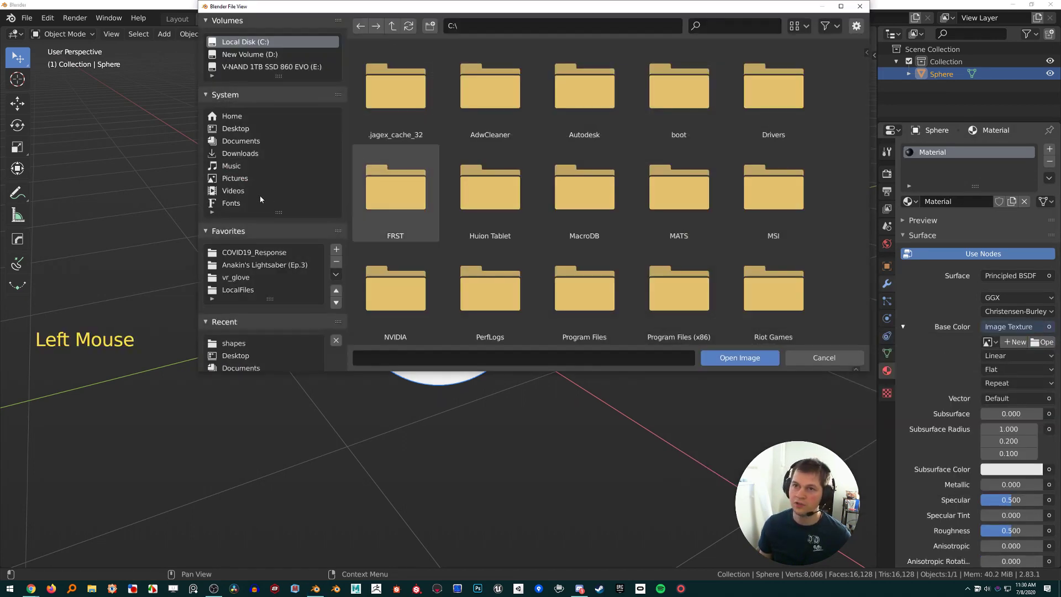
left_click(236, 129)
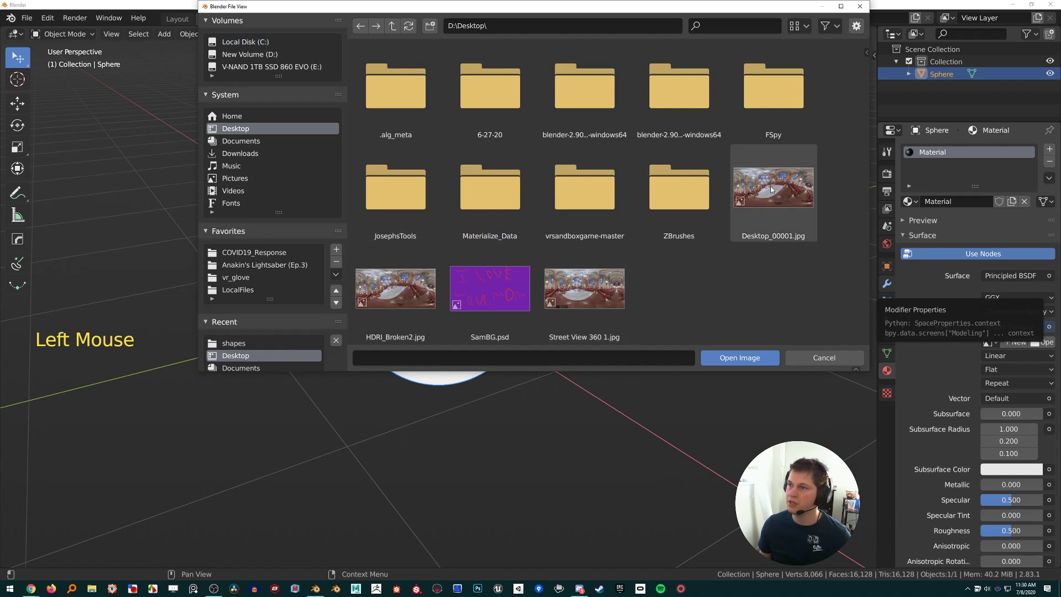
double_click(742, 212)
Examine the panorama mapped onto the sphere from several sides
scroll(617, 284, "up", 3)
middle_click_drag(616, 285, 296, 277)
scroll(702, 298, "down", 3)
scroll(286, 298, "up", 3)
scroll(286, 298, "down", 2)
key("F15")
middle_click_drag(295, 24, 304, 18)
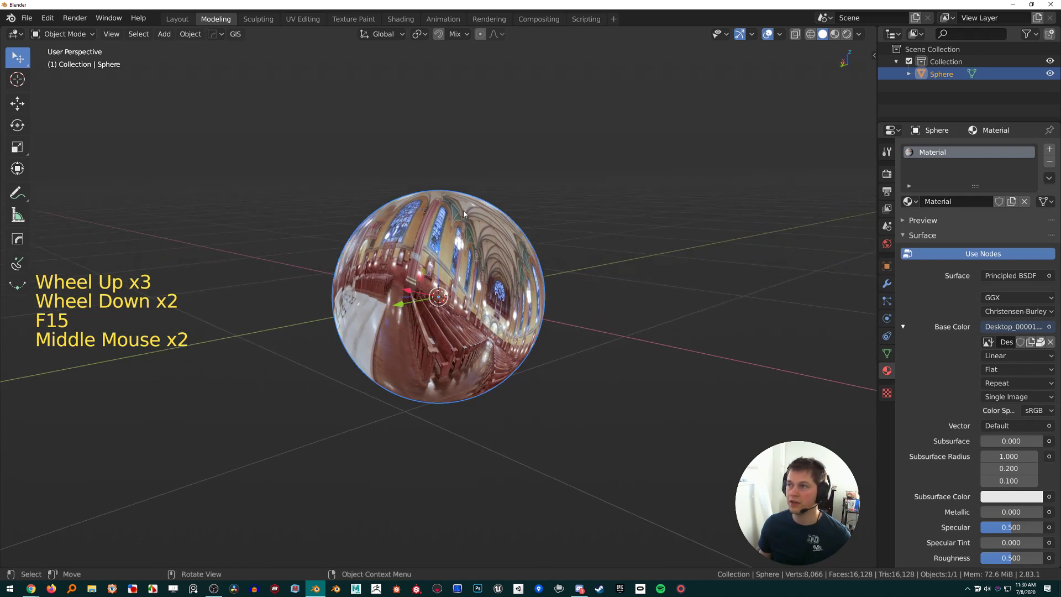
In the UV Editing workspace, shade the 3D view with Flat lighting and Texture color, and enter Edit Mode on the sphere
left_click(304, 20)
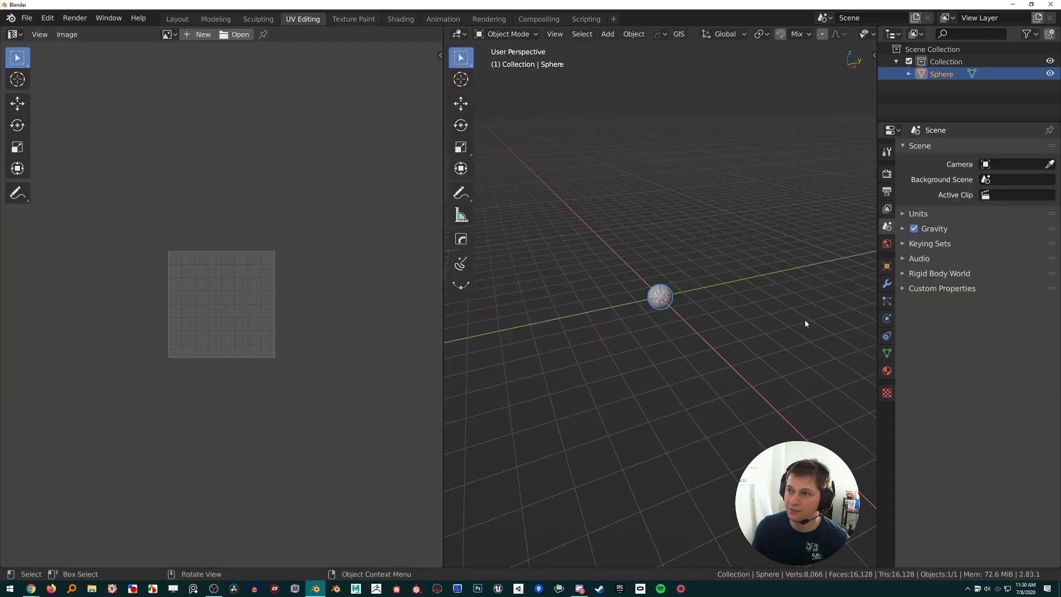
scroll(767, 304, "up", 4)
scroll(840, 34, "down", 3)
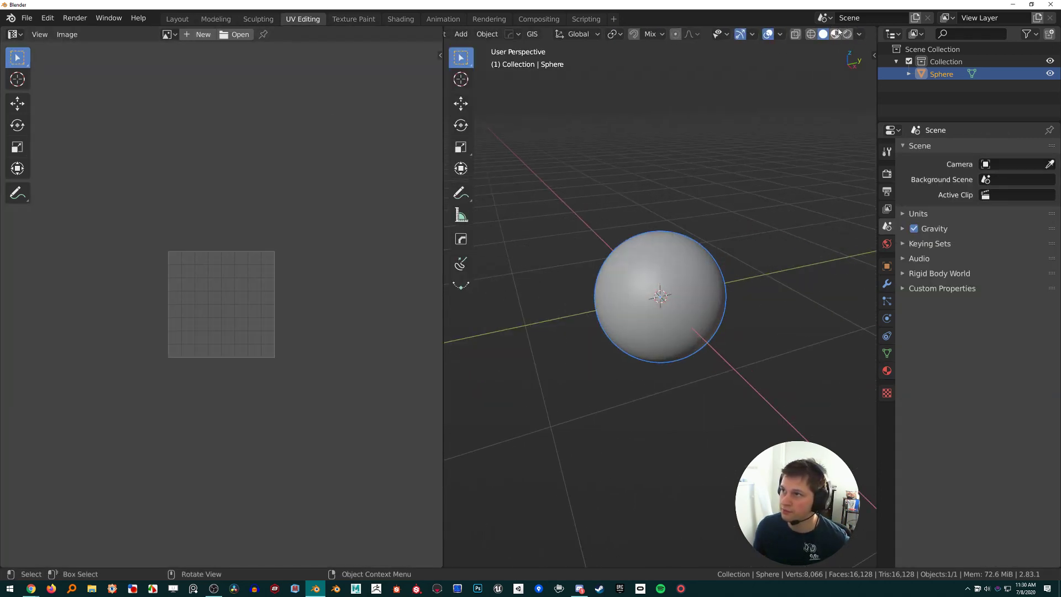
left_click(860, 34)
left_click(894, 95)
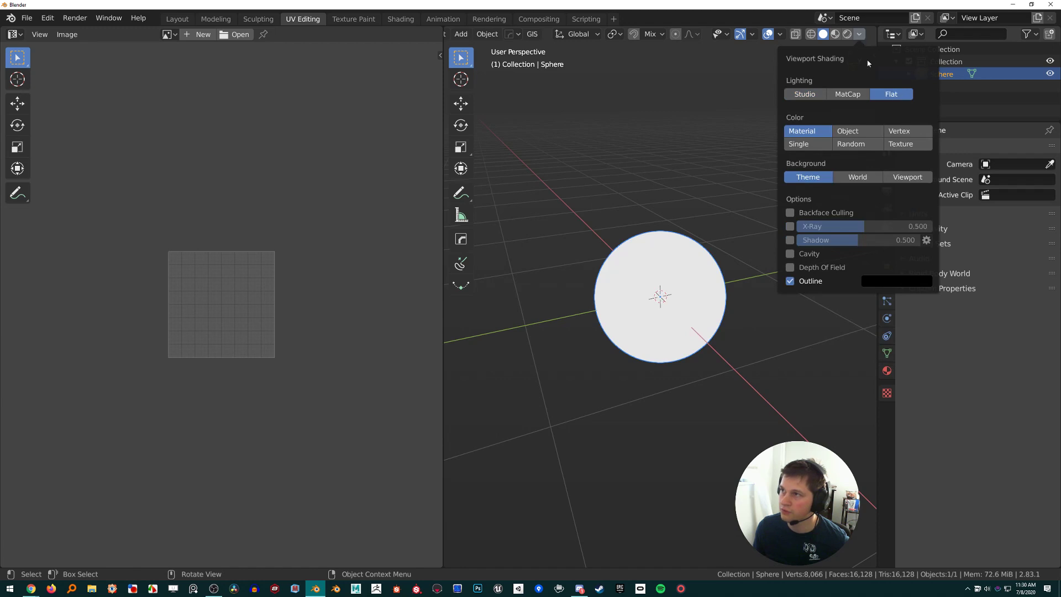
left_click(907, 146)
scroll(670, 285, "up", 2)
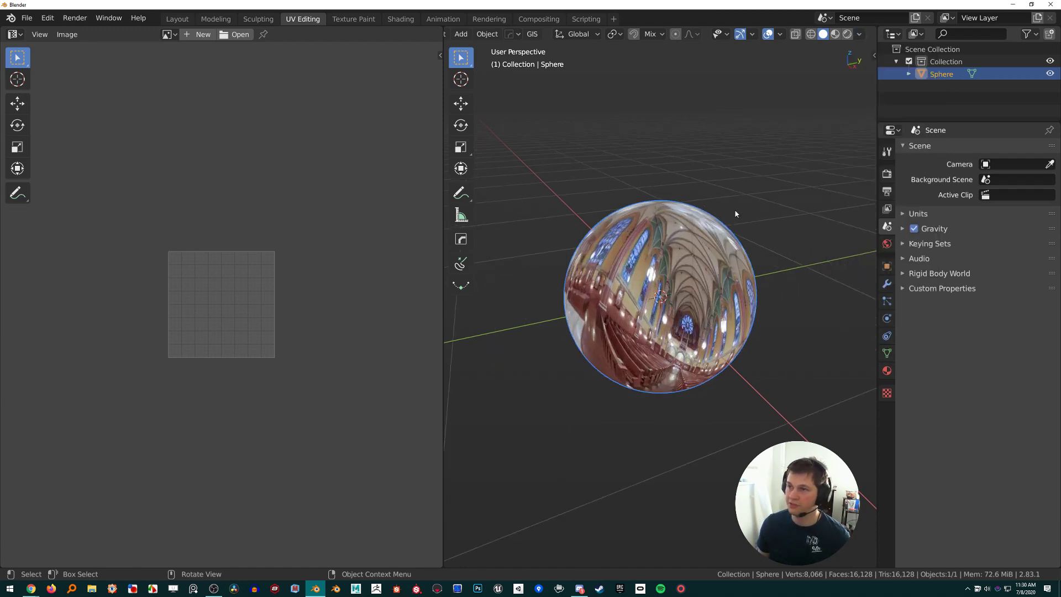
scroll(304, 272, "up", 1)
key("Tab")
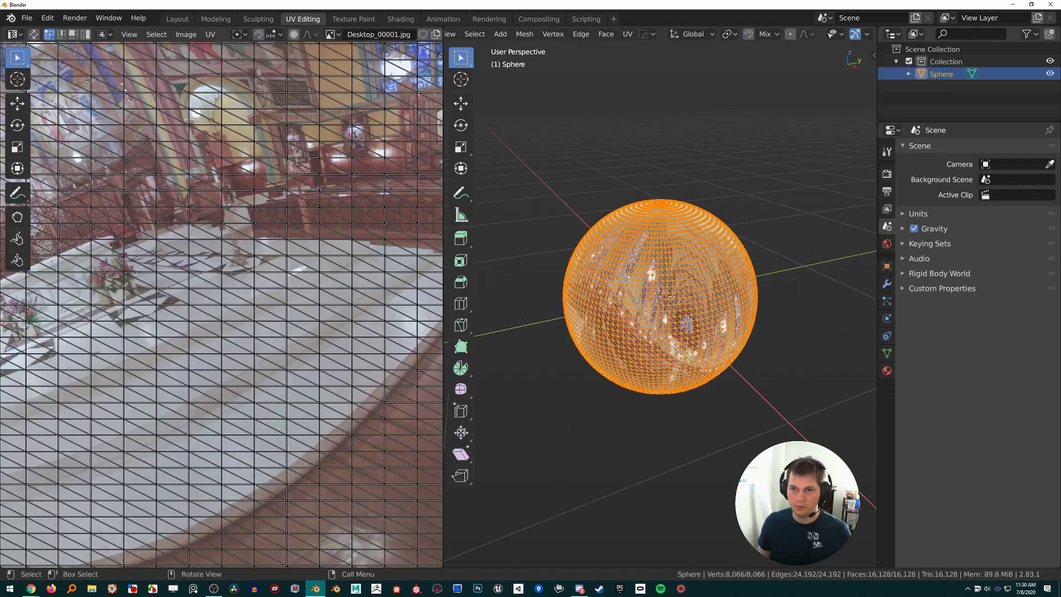
Examine how the sphere's UV layout lines up with the panorama image at its corners and edges
scroll(248, 352, "up", 3)
scroll(277, 355, "down", 4)
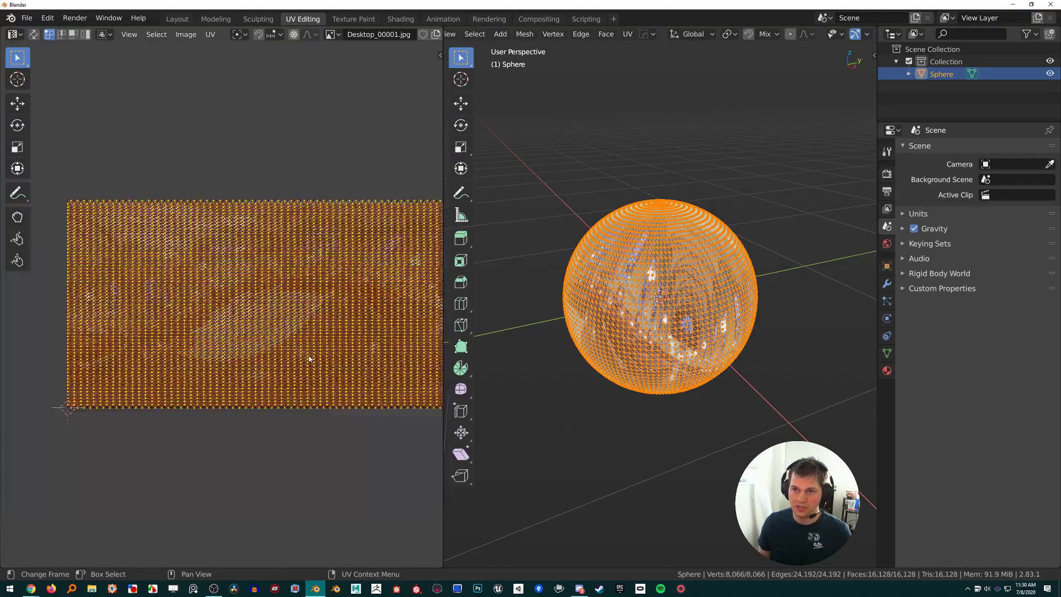
middle_click_drag(395, 378, 310, 396)
middle_click_drag(431, 390, 233, 395)
scroll(233, 394, "down", 4)
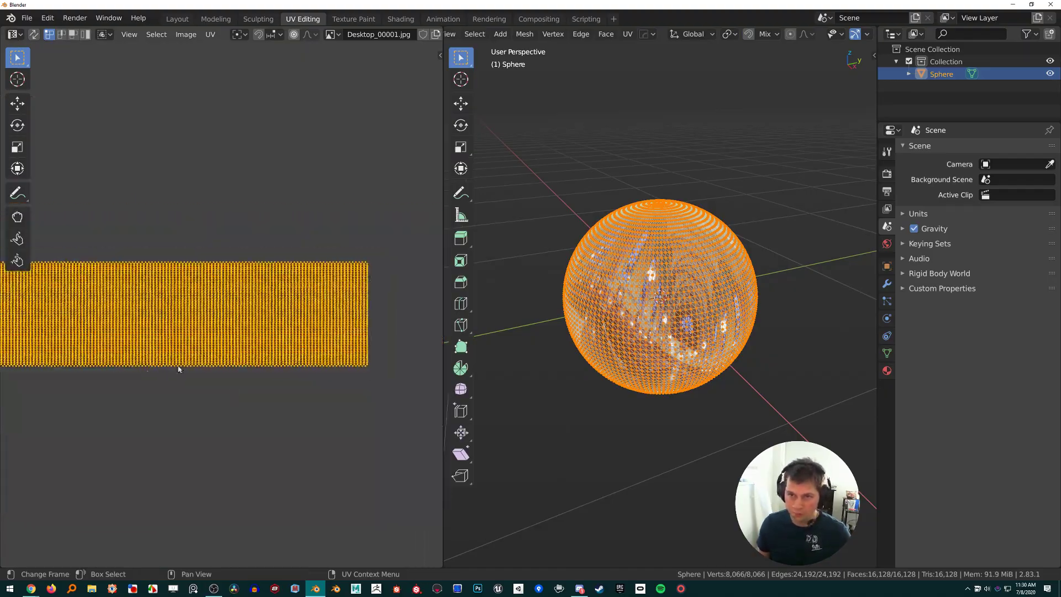
scroll(166, 332, "up", 5)
scroll(260, 350, "down", 3)
middle_click_drag(262, 365, 169, 369)
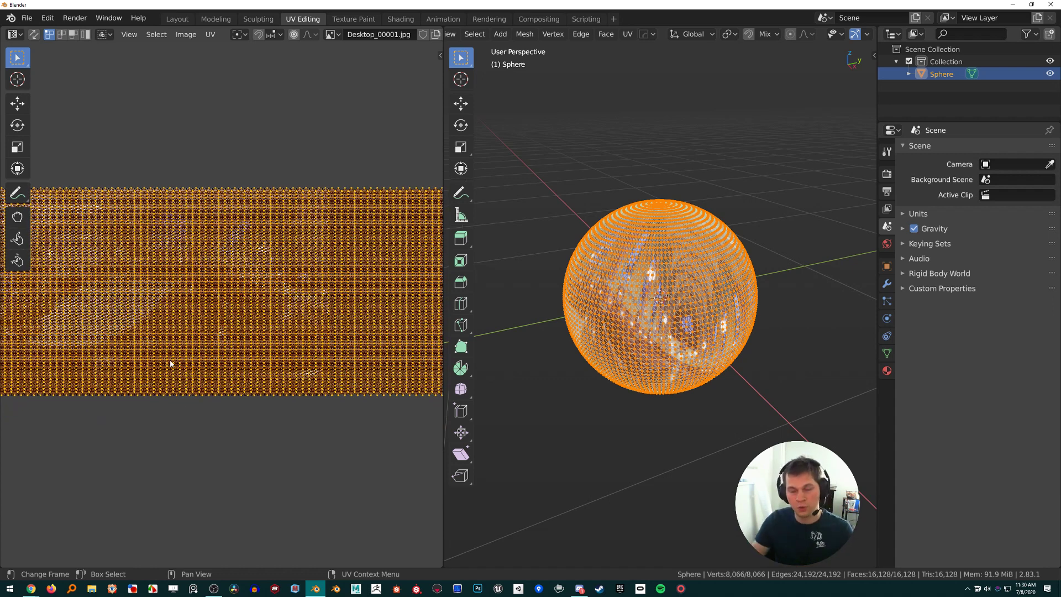
middle_click_drag(31, 398, 249, 368)
scroll(179, 313, "up", 4)
middle_click_drag(89, 447, 107, 511)
scroll(104, 501, "up", 3)
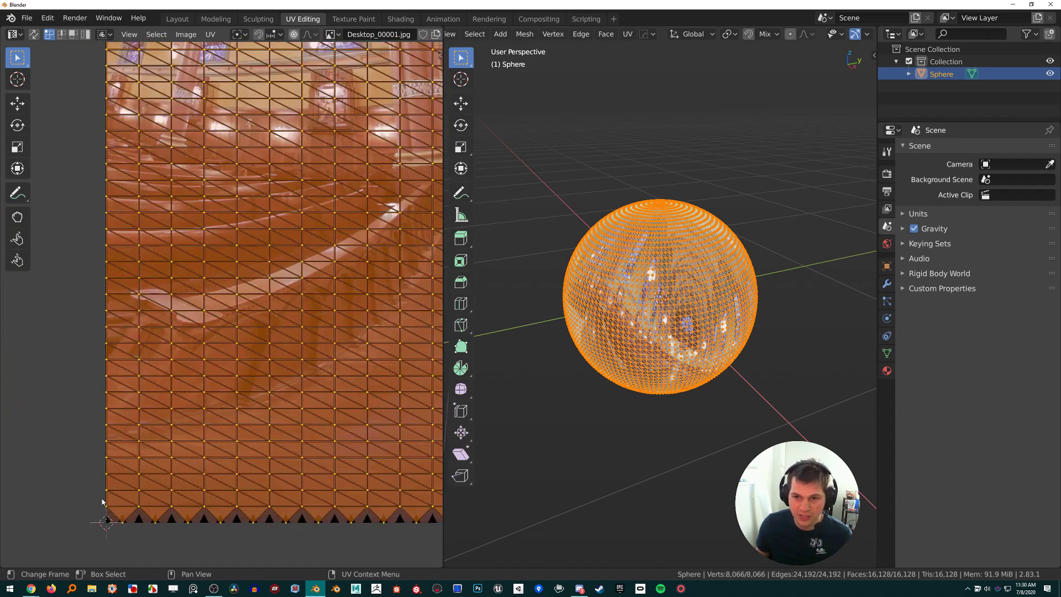
scroll(133, 504, "down", 1)
scroll(133, 504, "down", 3)
middle_click_drag(260, 386, 127, 397)
scroll(203, 338, "down", 5)
scroll(203, 337, "up", 1)
middle_click_drag(203, 337, 136, 363)
Set the pivot point for the UV layout to the 2D Cursor
key("period")
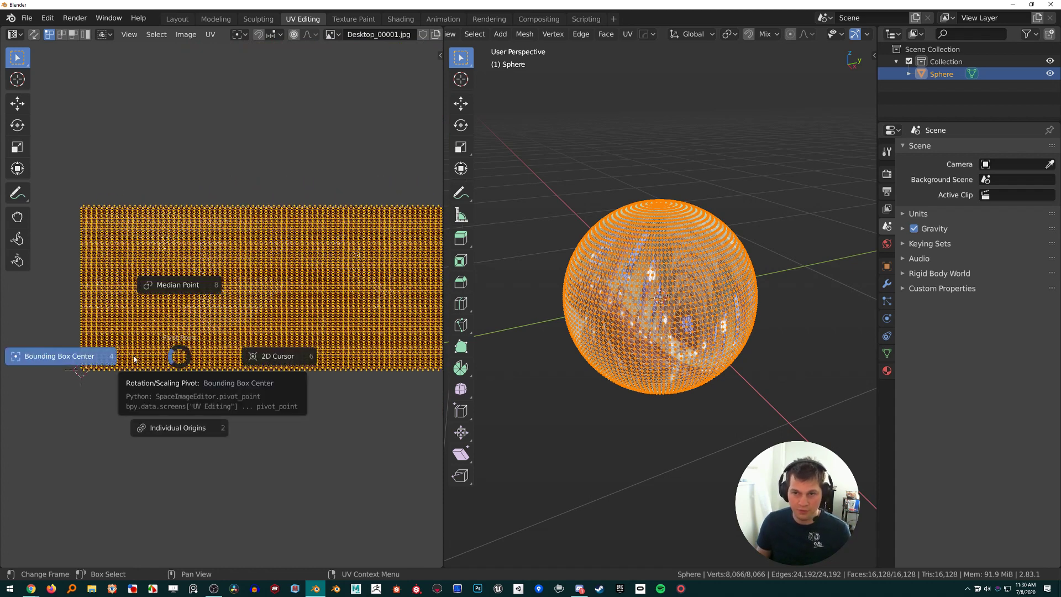
left_click(166, 354)
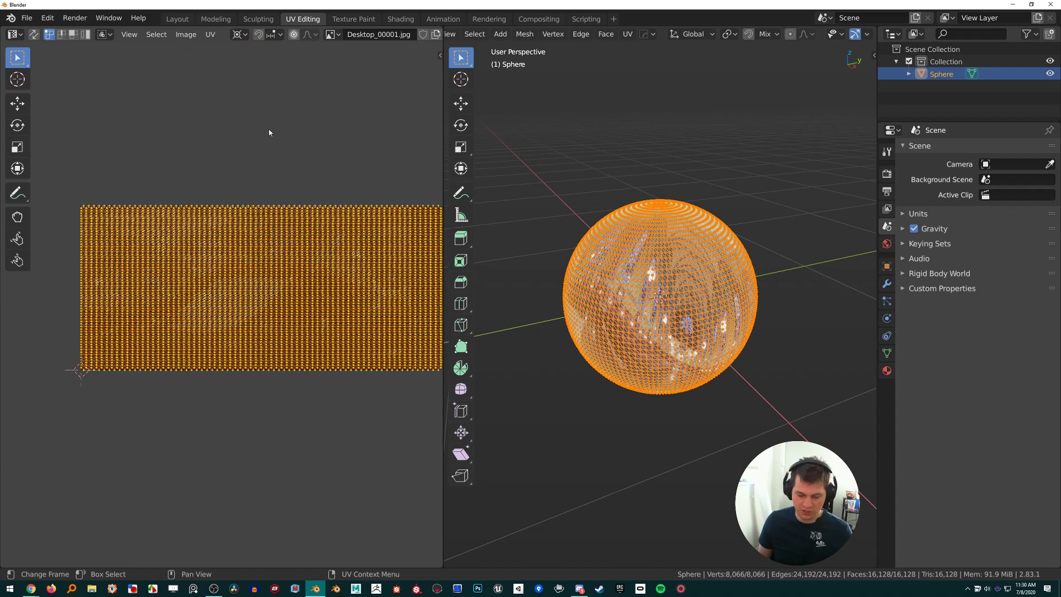
key("period")
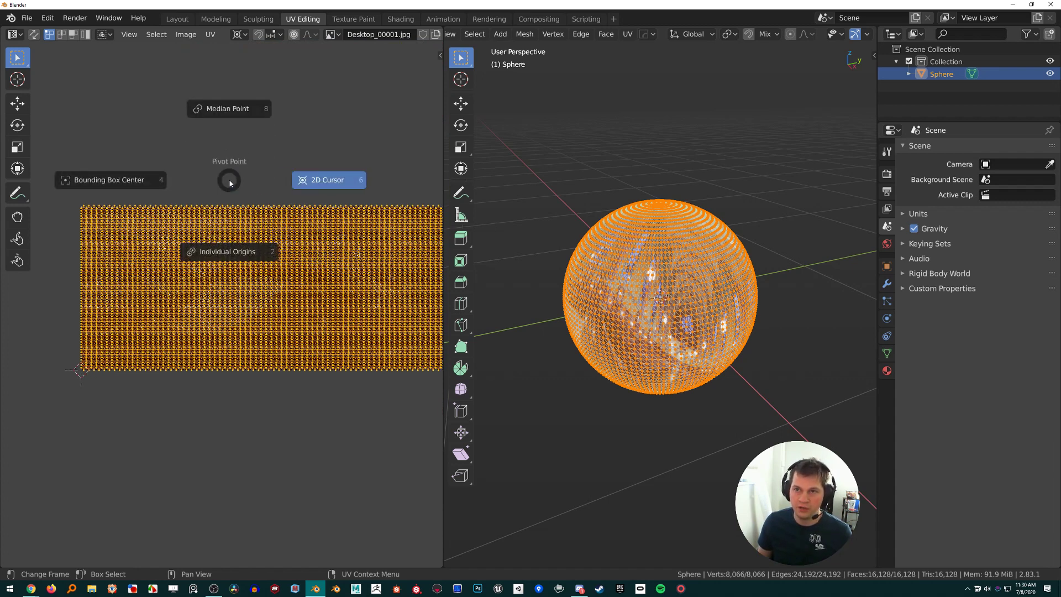
left_click(230, 183)
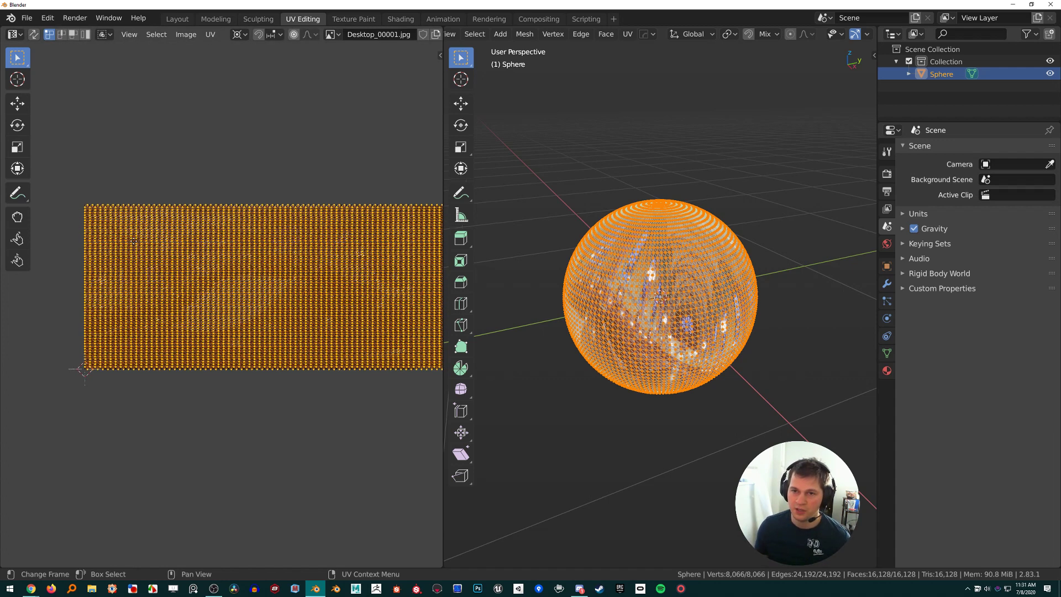
key("period")
left_click(250, 279)
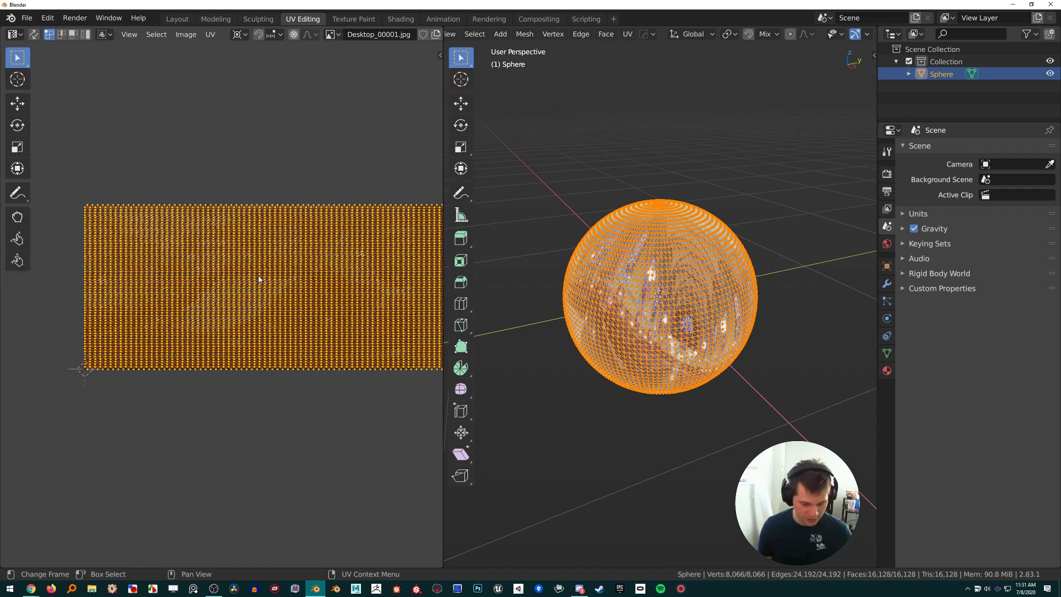
Scale all of the sphere's UVs by 0.5 along X and check their fit against the image edge
type("sx.5")
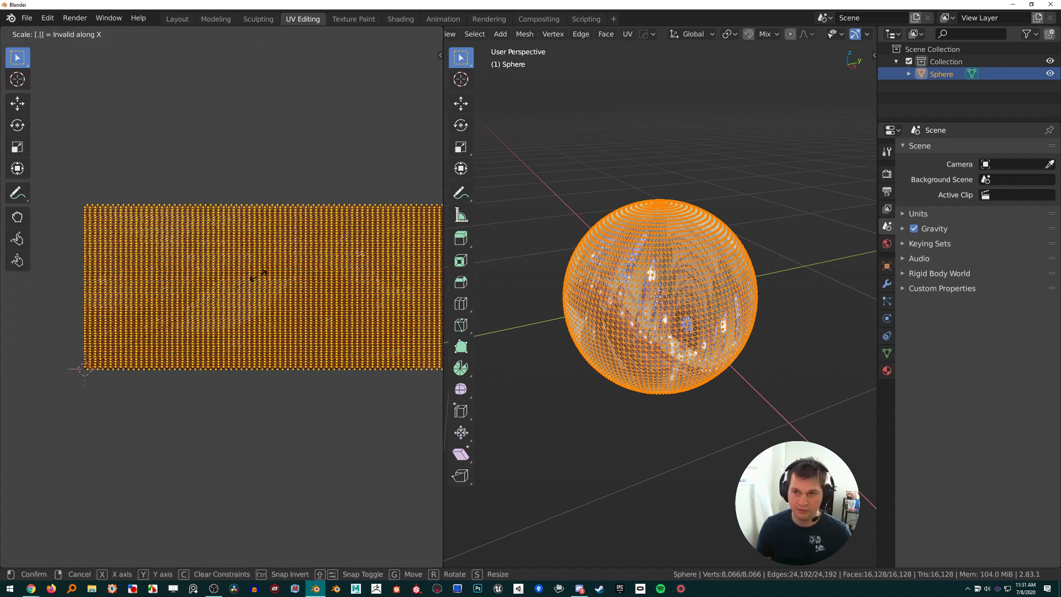
key("Return")
middle_click_drag(350, 325, 273, 326)
scroll(273, 326, "up", 2)
middle_click_drag(414, 351, 348, 352)
scroll(348, 352, "up", 3)
scroll(348, 352, "down", 4)
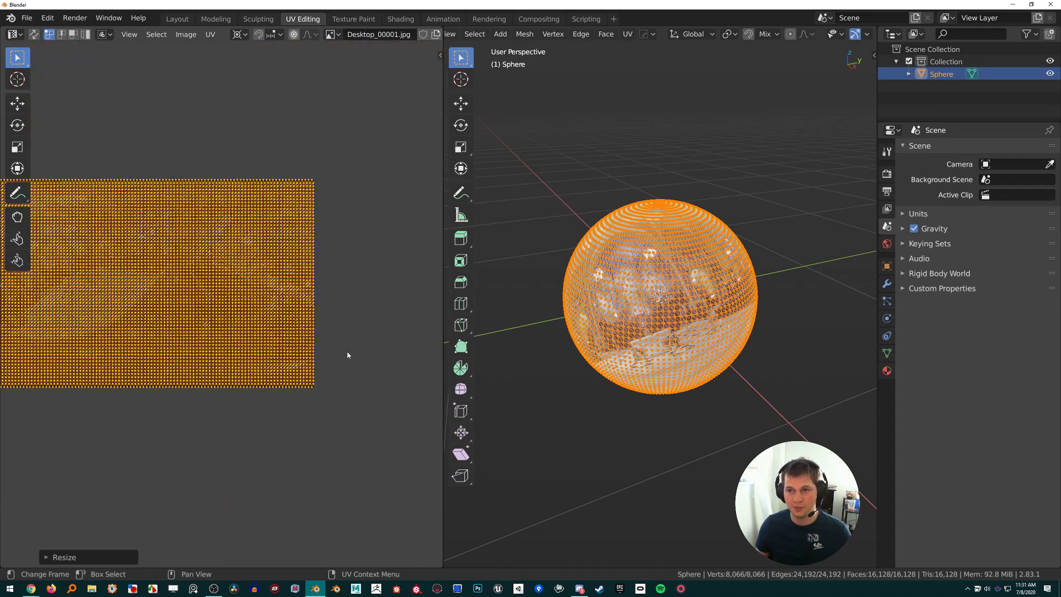
scroll(290, 390, "up", 6)
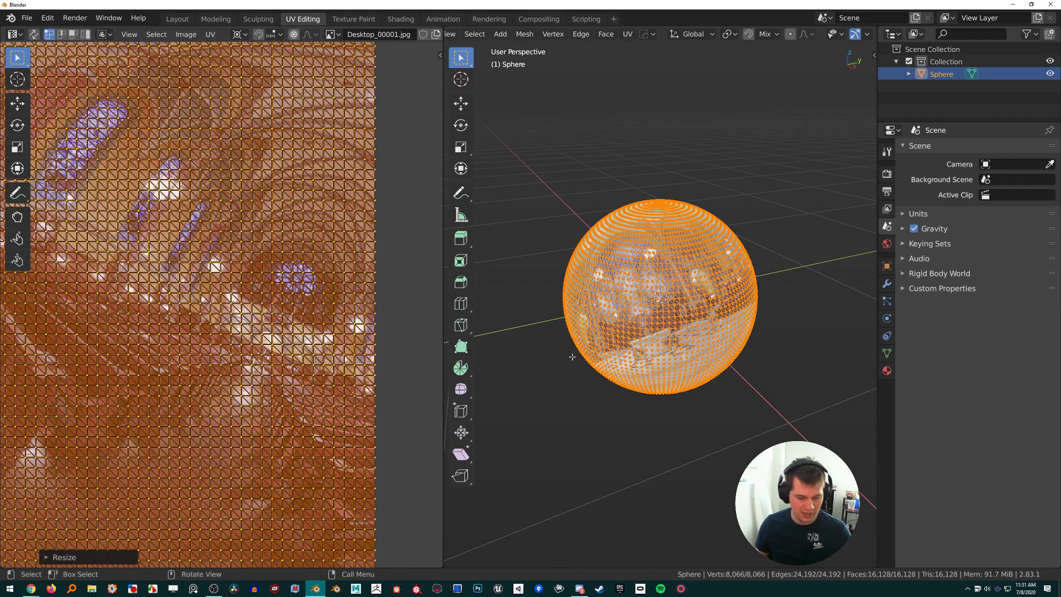
Return to Object Mode in the Modeling workspace and rename the sphere Sphere_Broken
key("Tab")
middle_click_drag(673, 371, 754, 327)
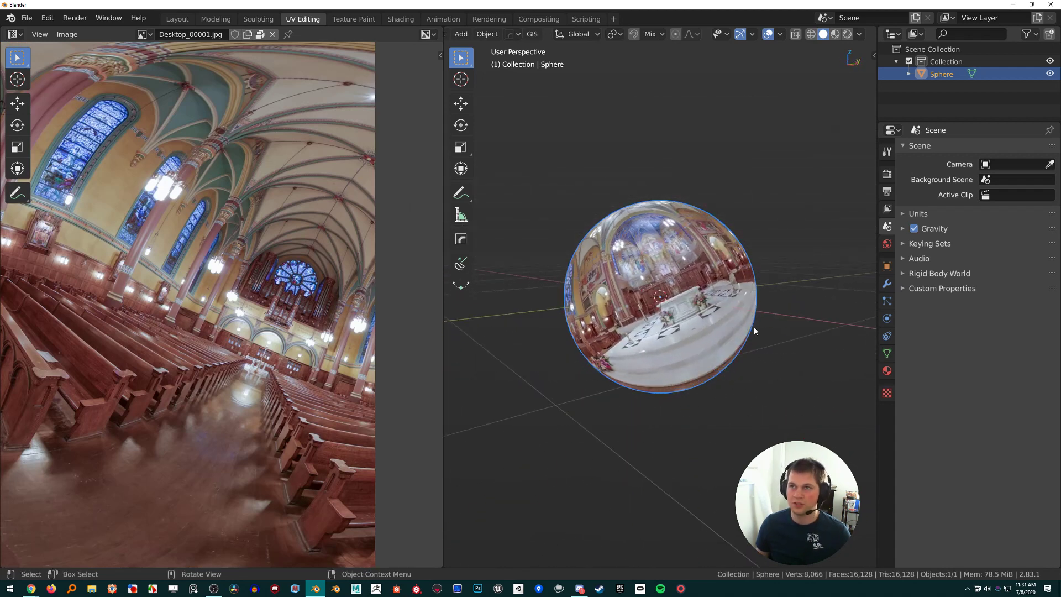
left_click(216, 21)
scroll(503, 301, "up", 3)
middle_click_drag(501, 298, 506, 304)
scroll(503, 300, "down", 4)
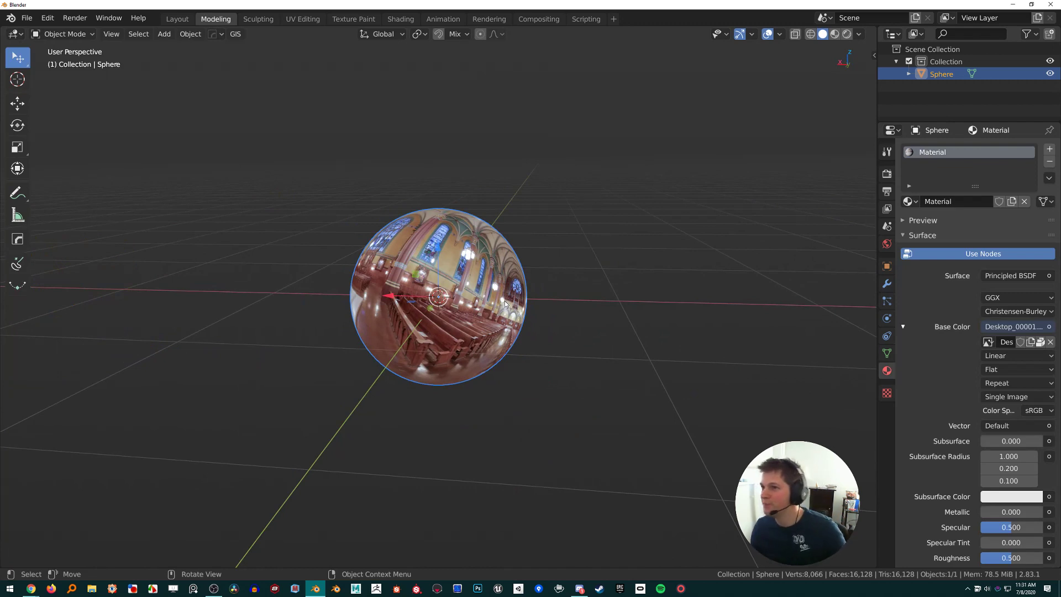
triple_click(996, 74)
type("_Broken")
key("Return")
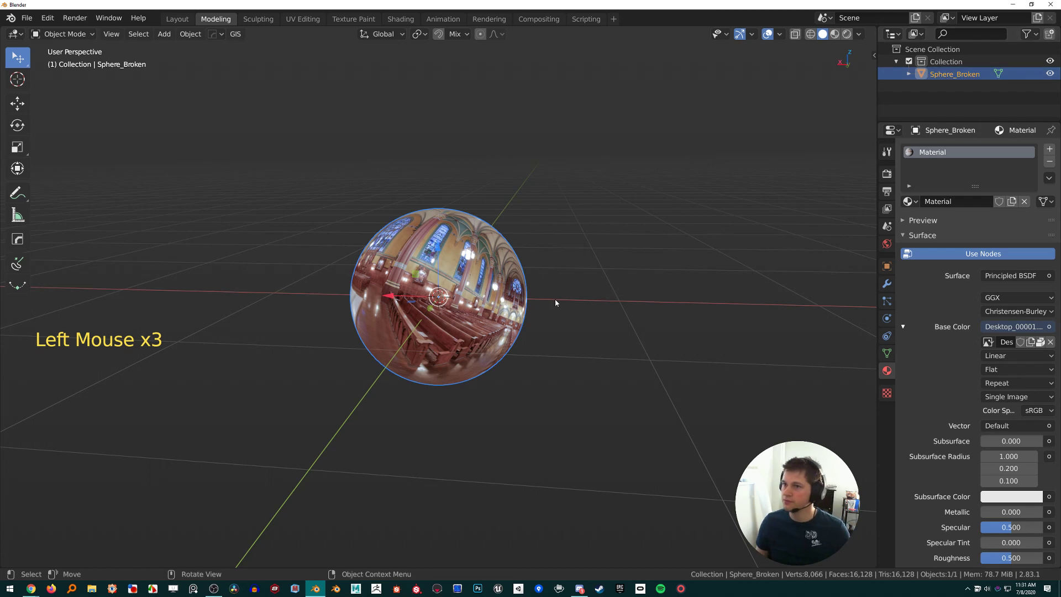
Rotate Sphere_Broken freehand while facing the pews to roughly level the church interior
scroll(555, 302, "up", 2)
middle_click_drag(531, 301, 635, 288)
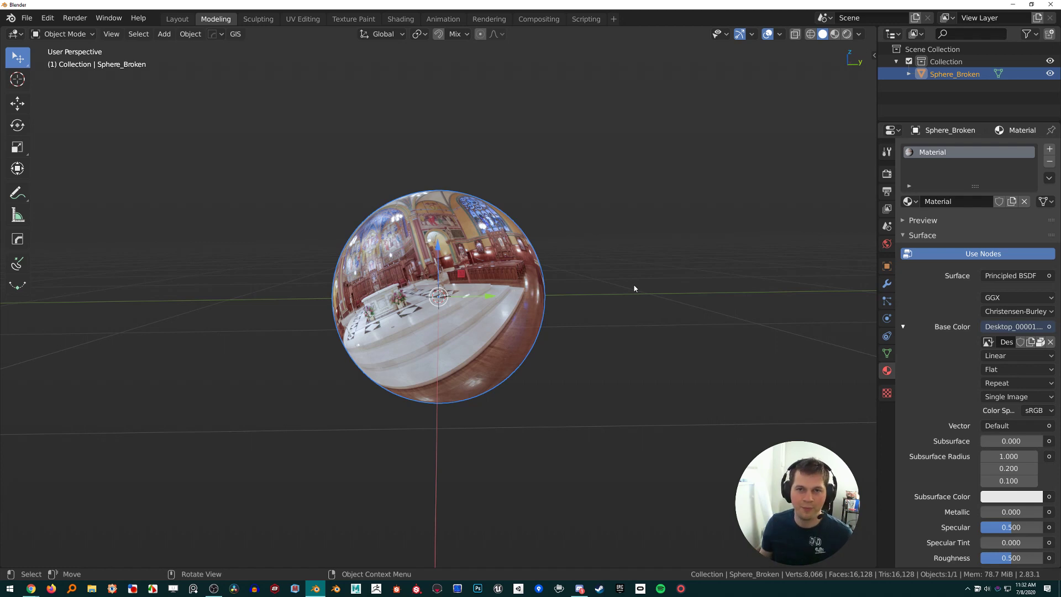
middle_click_drag(486, 273, 526, 264)
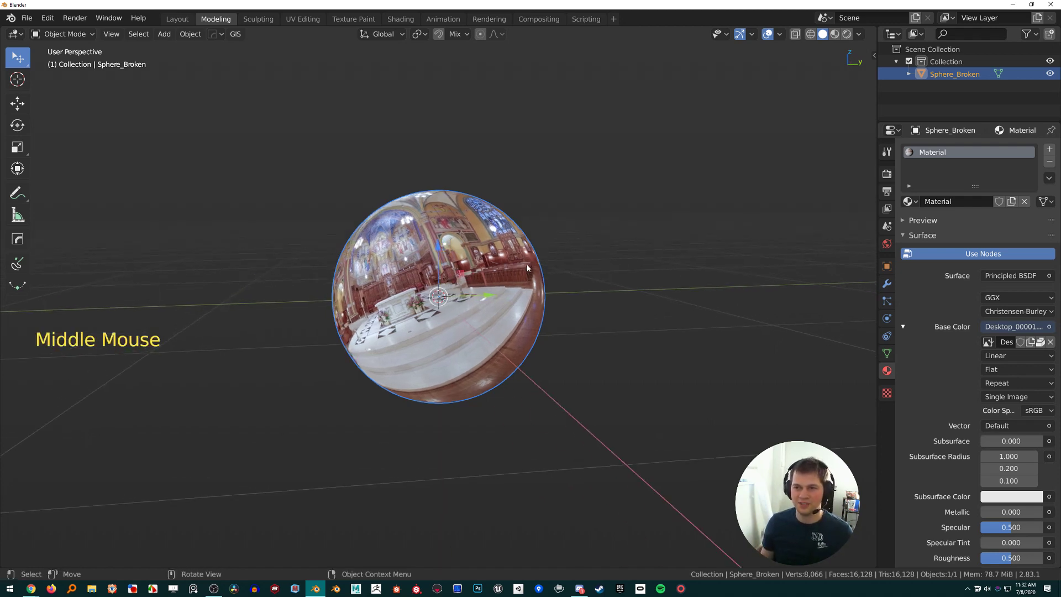
scroll(528, 269, "up", 2)
middle_click_drag(517, 267, 424, 235)
scroll(480, 239, "down", 3)
scroll(480, 240, "up", 1)
key("r")
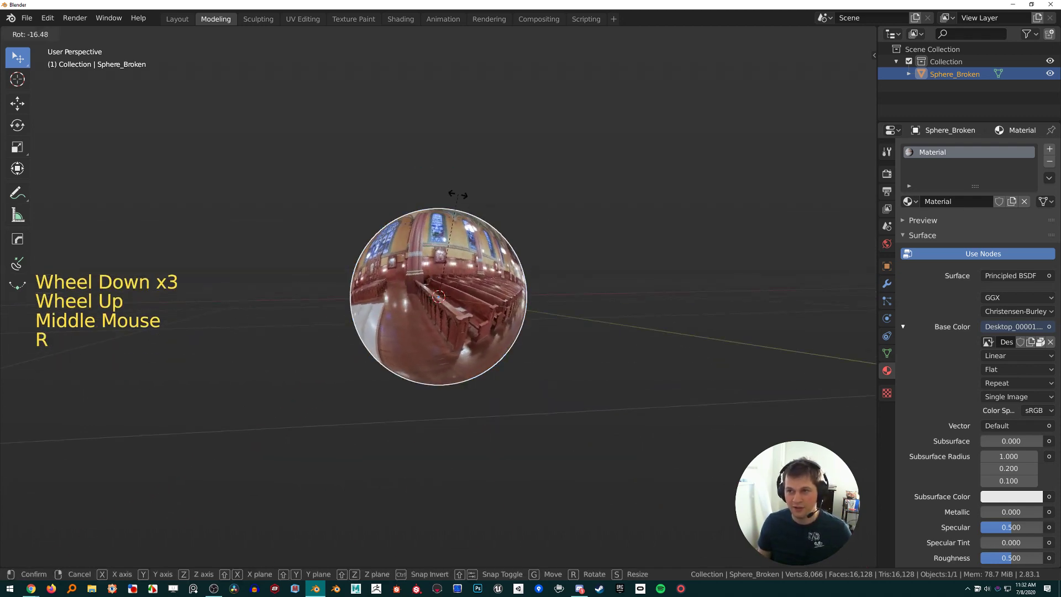
left_click(446, 194)
Rotate the sphere freehand from another side to reduce the remaining tilt of the panorama
middle_click_drag(445, 194, 615, 219)
key("r")
left_click(458, 173)
key("r")
left_click(408, 171)
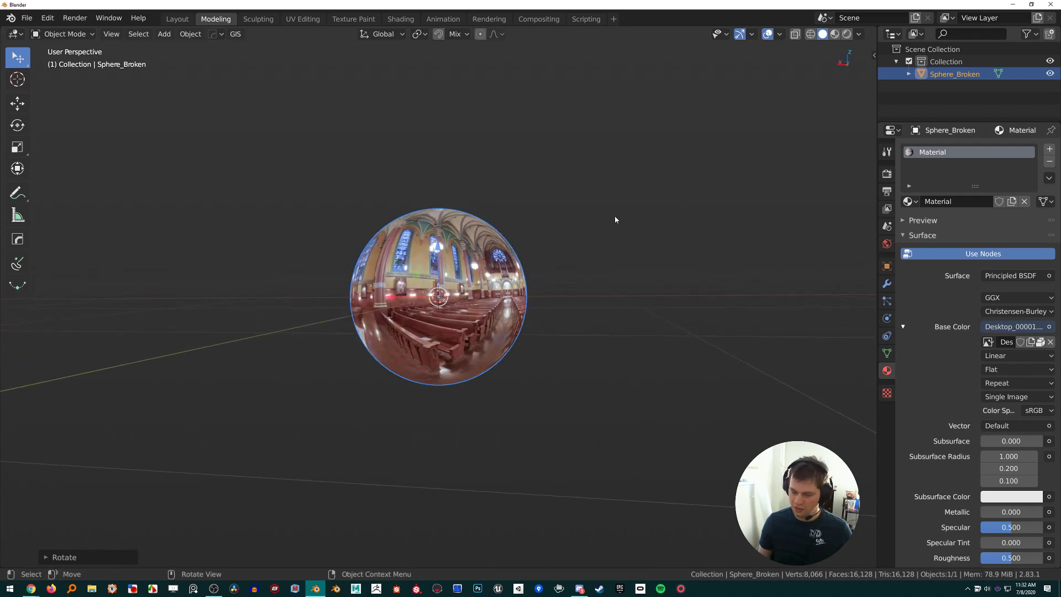
Fine-tune the sphere's rotation in Front Orthographic view, aligning the panorama's horizon with the horizontal axis line
key("KP_1")
scroll(505, 284, "up", 2)
scroll(506, 287, "up", 3)
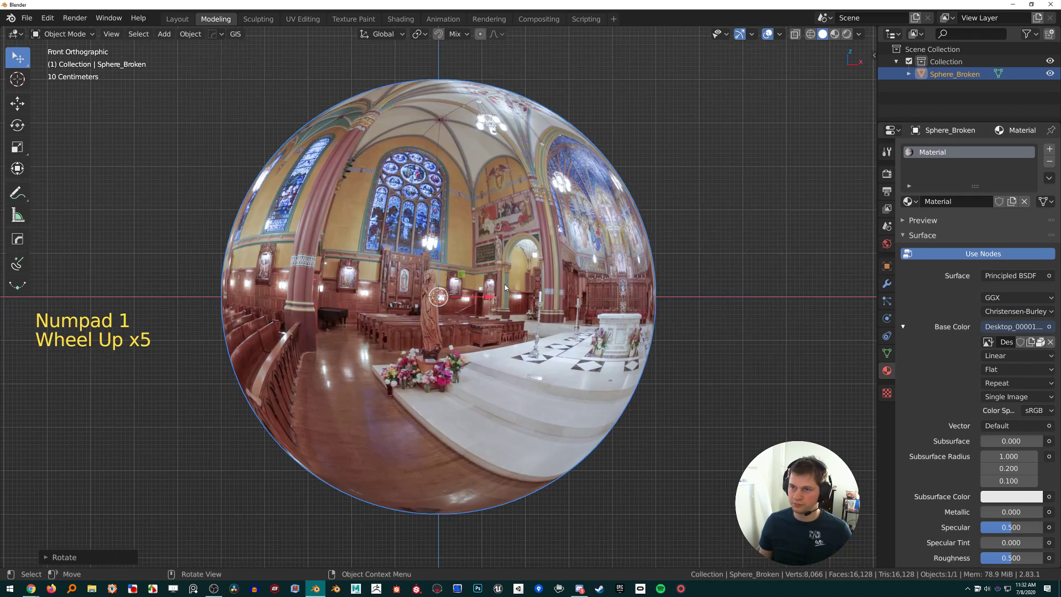
key("r")
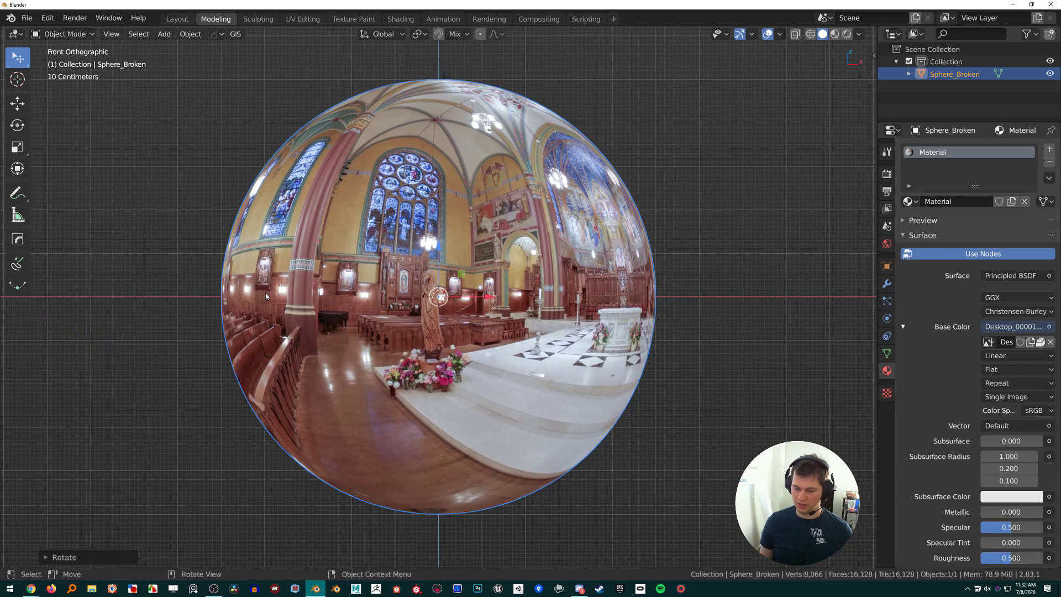
Orbit around the sphere in orthographic projection and check that the panorama is level on every side
key("KP_6")
key("KP_6")
key("KP_6")
key("KP_6")
key("KP_6")
key("KP_6")
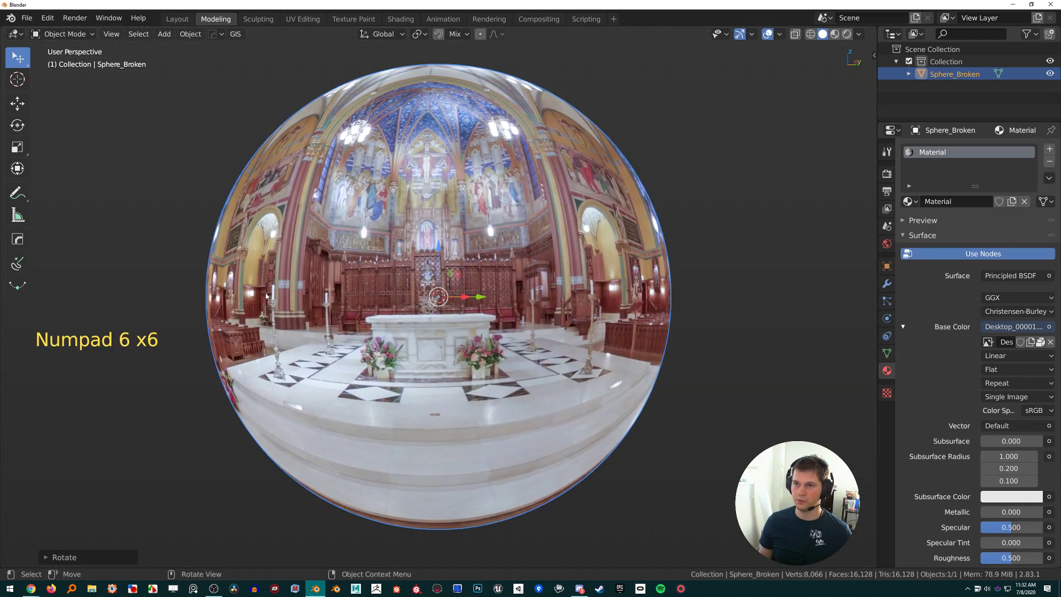
key("KP_5")
key("KP_6")
key("KP_6")
key("KP_6")
key("KP_6")
key("KP_6")
key("KP_6")
key("KP_6")
key("KP_6")
key("KP_6")
key("KP_6")
key("KP_6")
key("KP_6")
key("KP_6")
key("KP_6")
key("KP_6")
key("KP_6")
key("KP_6")
key("KP_6")
key("KP_6")
key("KP_6")
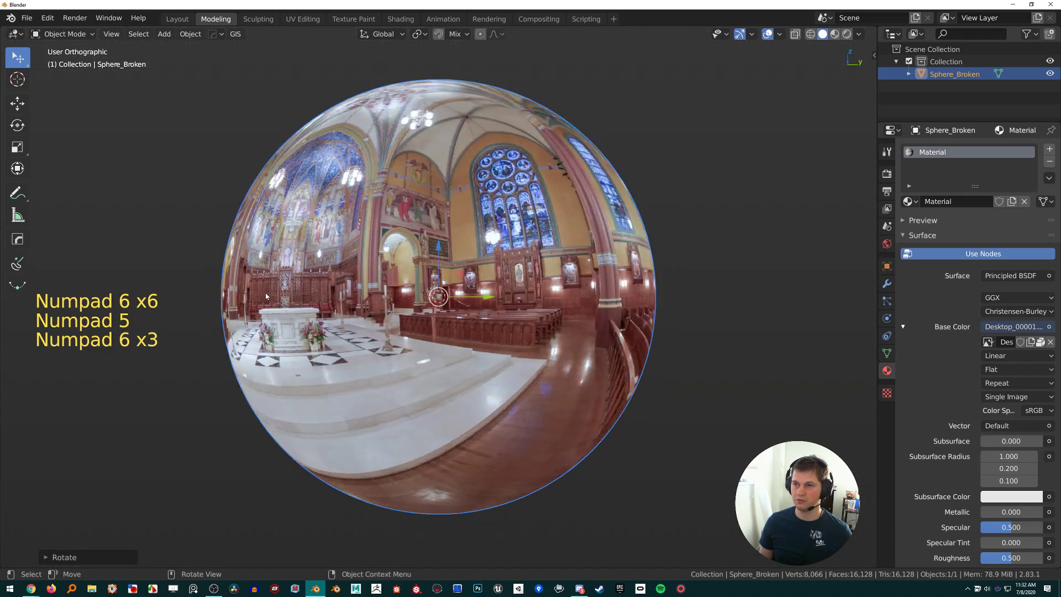
Fine-tune Sphere_Broken's rotation while facing down the church's central aisle toward the organ, levelling the panorama
key("KP_6")
key("KP_6")
key("KP_6")
key("KP_6")
key("KP_6")
key("KP_6")
key("KP_6")
key("KP_6")
key("KP_6")
key("KP_6")
key("KP_6")
key("KP_6")
key("KP_6")
key("KP_6")
key("KP_6")
key("KP_6")
key("KP_6")
key("KP_6")
key("KP_6")
key("KP_6")
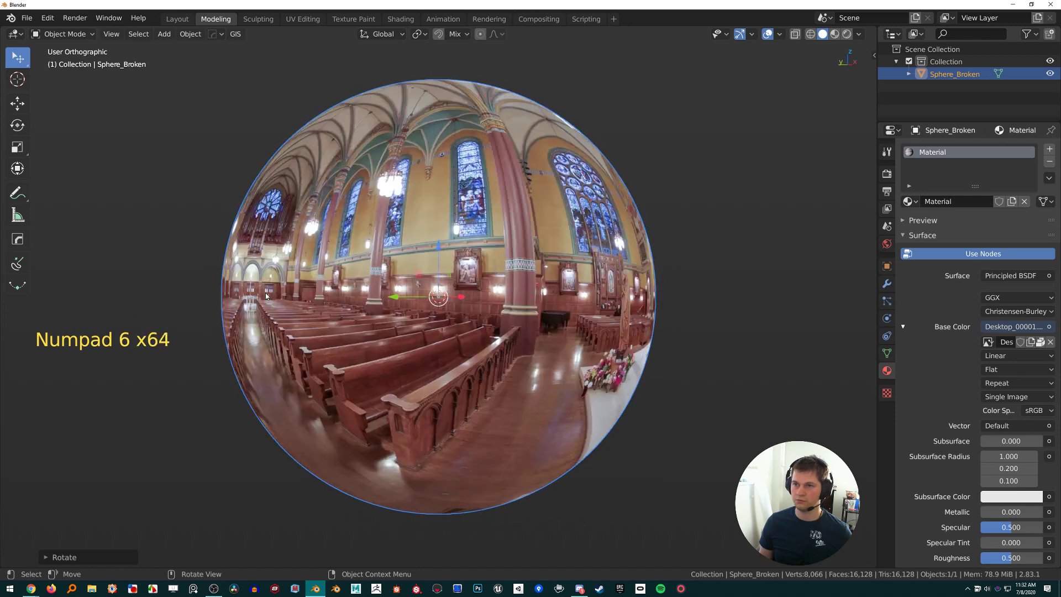
key("KP_6")
key("KP_6")
key("KP_6")
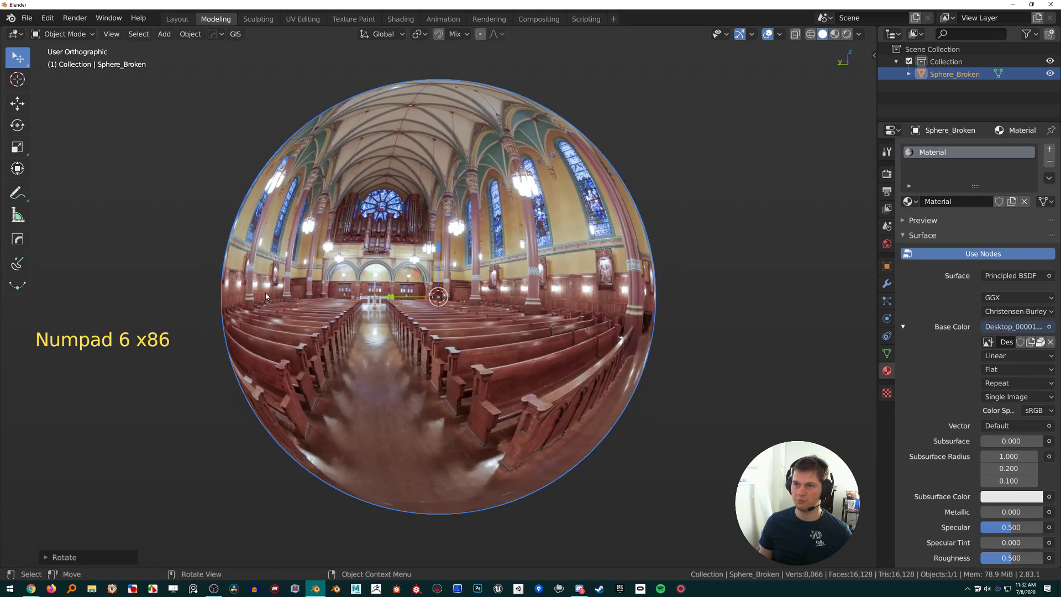
key("KP_4")
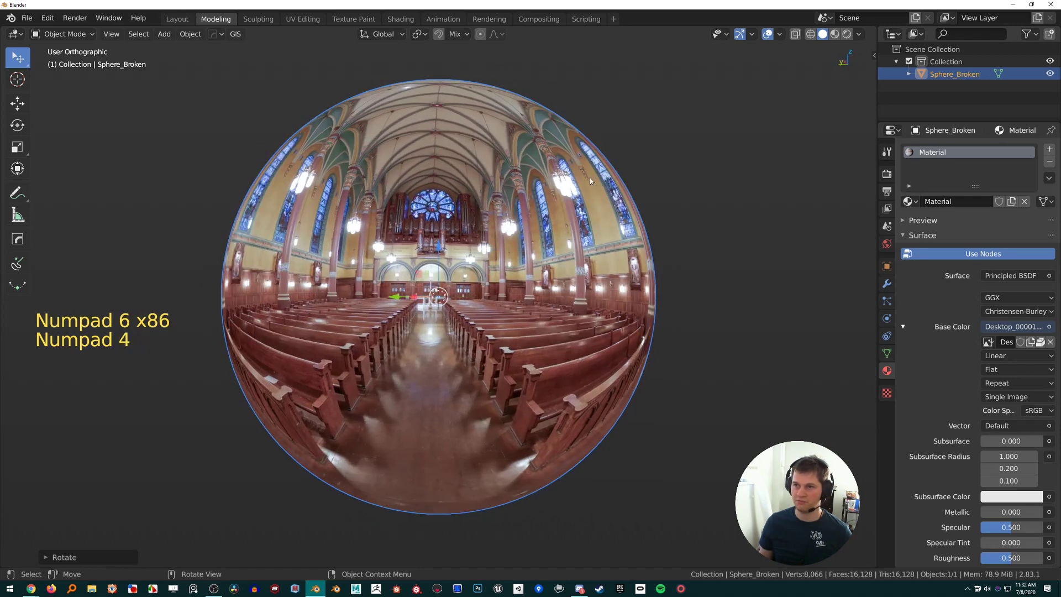
key("r")
Examine the panorama on every side of the sphere for any remaining tilt, from the altar round to the pews
key("KP_6")
key("KP_6")
key("KP_6")
key("KP_6")
key("KP_6")
key("KP_6")
key("KP_6")
key("KP_6")
key("KP_6")
key("KP_6")
key("KP_6")
key("KP_6")
key("KP_6")
key("KP_6")
key("KP_6")
key("KP_6")
key("KP_6")
key("KP_6")
key("KP_6")
key("KP_6")
key("KP_6")
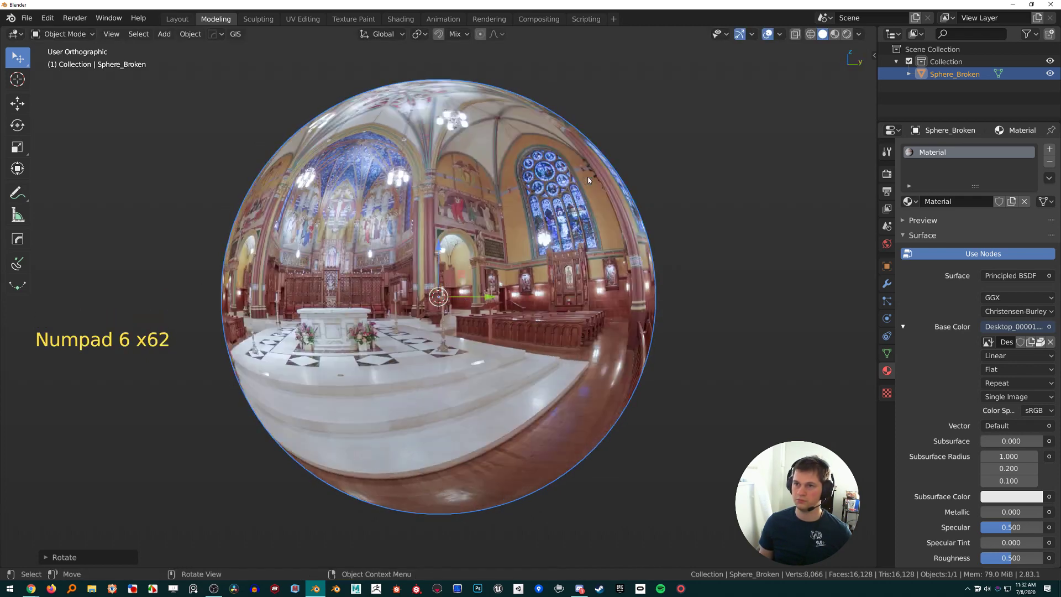
key("KP_6")
key("KP_6")
key("KP_6")
key("KP_6")
key("KP_6")
key("KP_6")
key("KP_6")
key("KP_6")
key("KP_6")
key("KP_6")
key("KP_6")
key("KP_6")
key("KP_6")
key("KP_6")
key("KP_6")
key("KP_6")
key("KP_6")
key("KP_6")
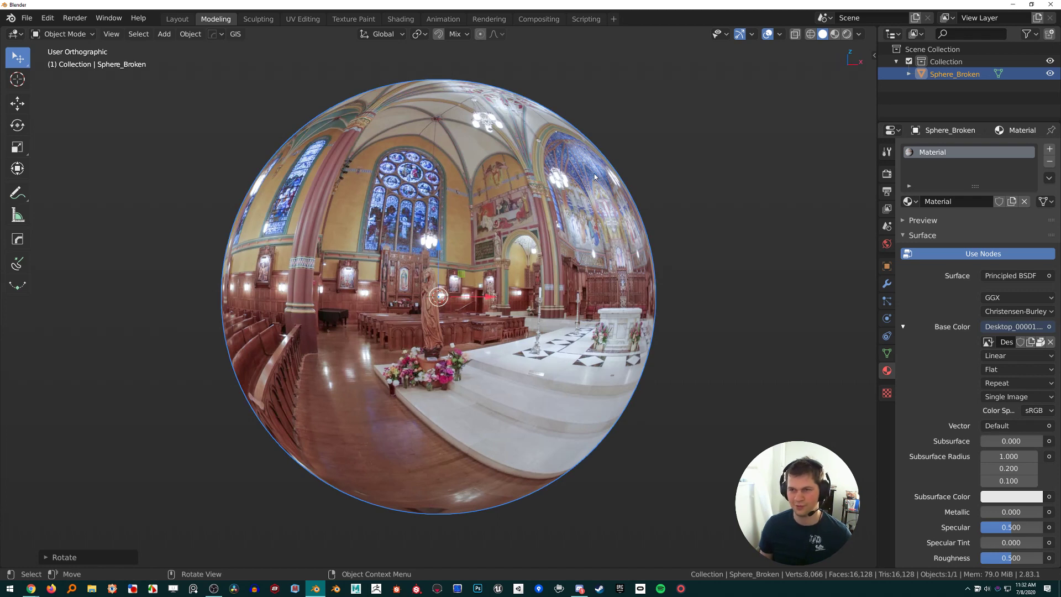
key("KP_4")
key("KP_4")
key("KP_4")
key("KP_4")
key("KP_4")
key("KP_4")
key("KP_4")
key("KP_4")
key("KP_4")
key("KP_4")
key("KP_4")
key("KP_4")
key("KP_4")
key("KP_4")
key("KP_4")
key("KP_4")
key("KP_4")
key("KP_4")
key("KP_4")
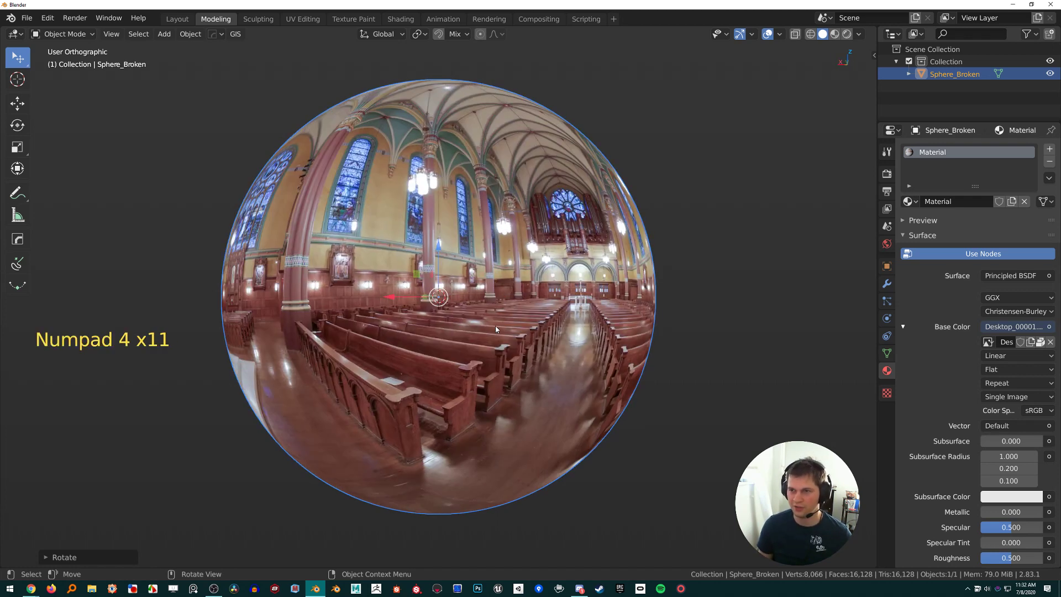
Switch to perspective view and duplicate the levelled Sphere_Broken in place
scroll(496, 326, "down", 3)
middle_click_drag(495, 326, 537, 318)
key("KP_5")
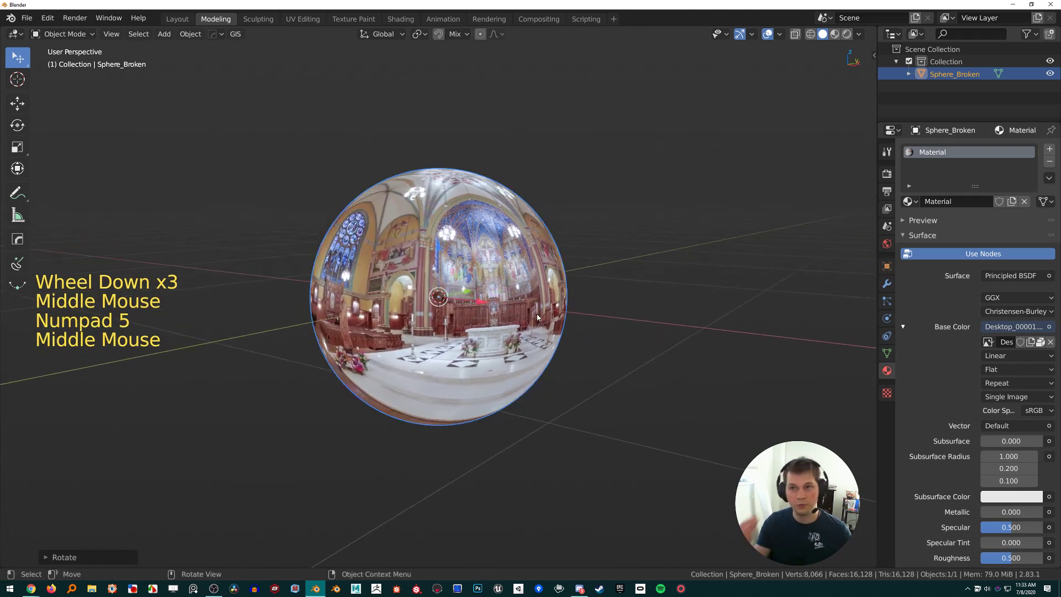
middle_click_drag(537, 316, 540, 315)
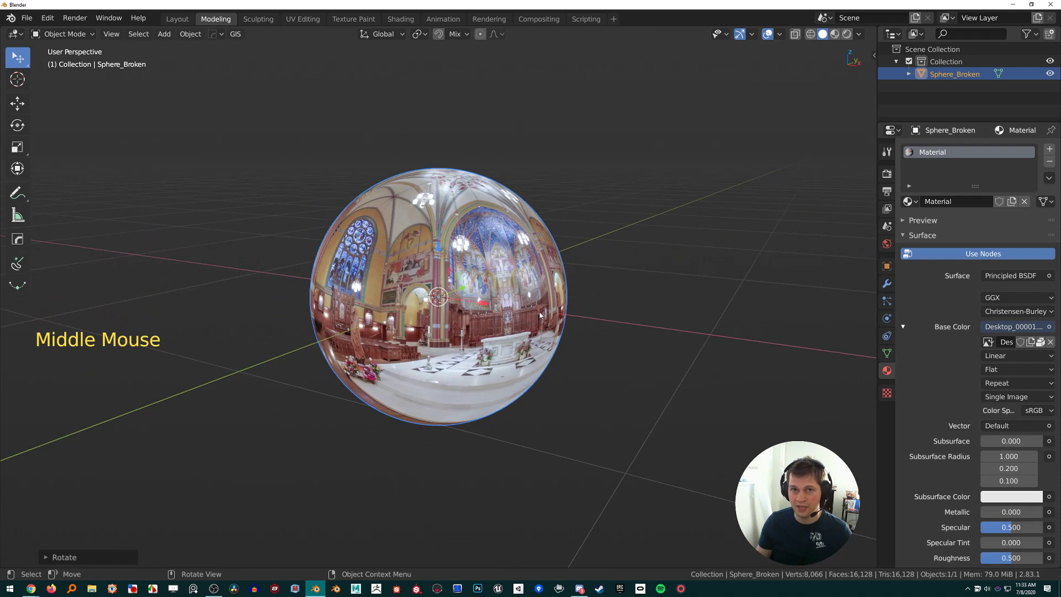
key("shift+d")
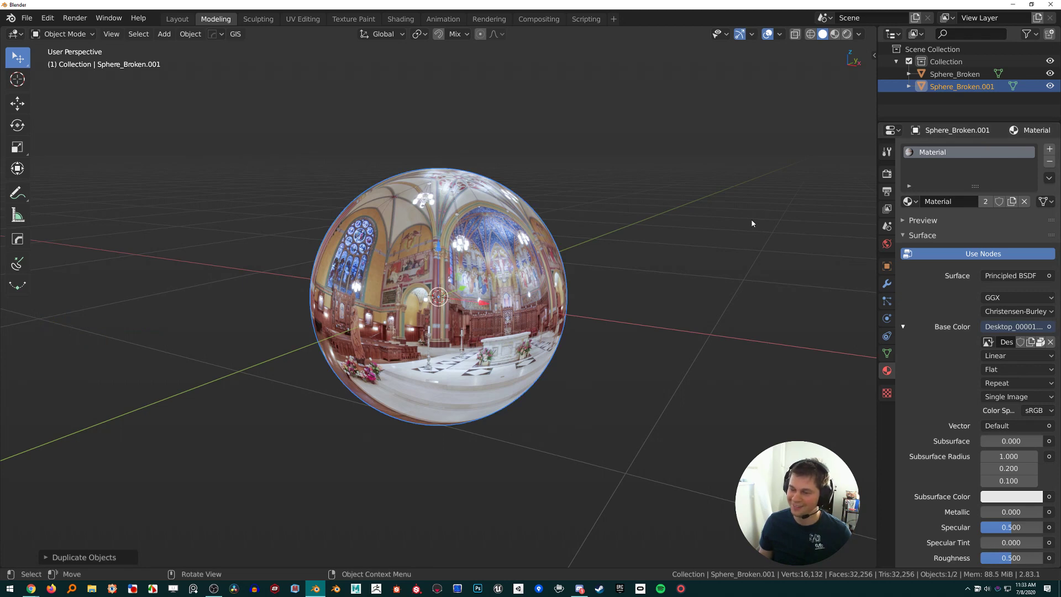
scroll(743, 227, "up", 2)
middle_click_drag(734, 230, 741, 233)
scroll(741, 232, "down", 1)
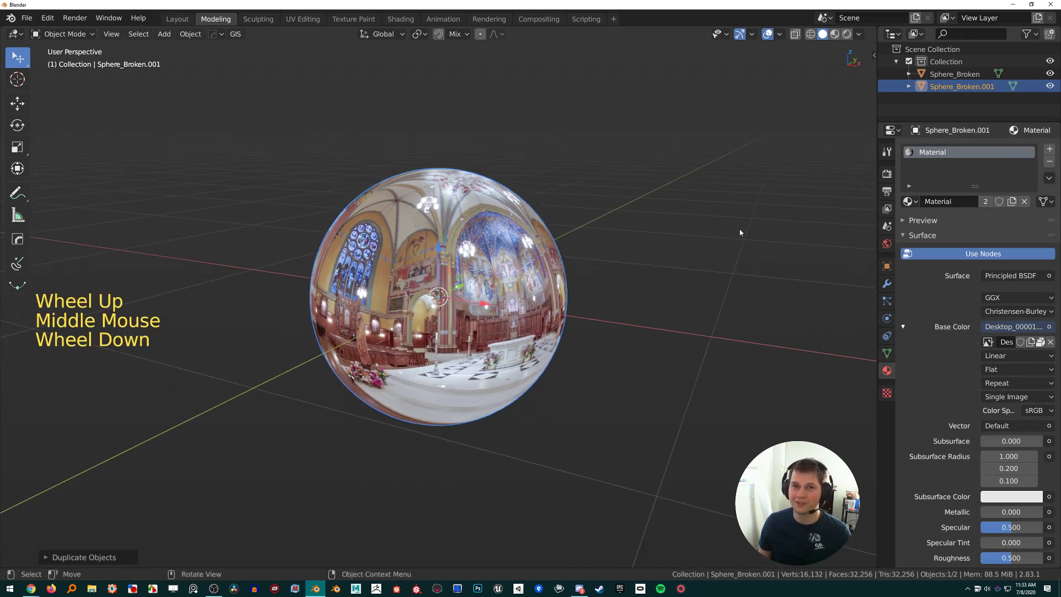
middle_click_drag(643, 233, 634, 229)
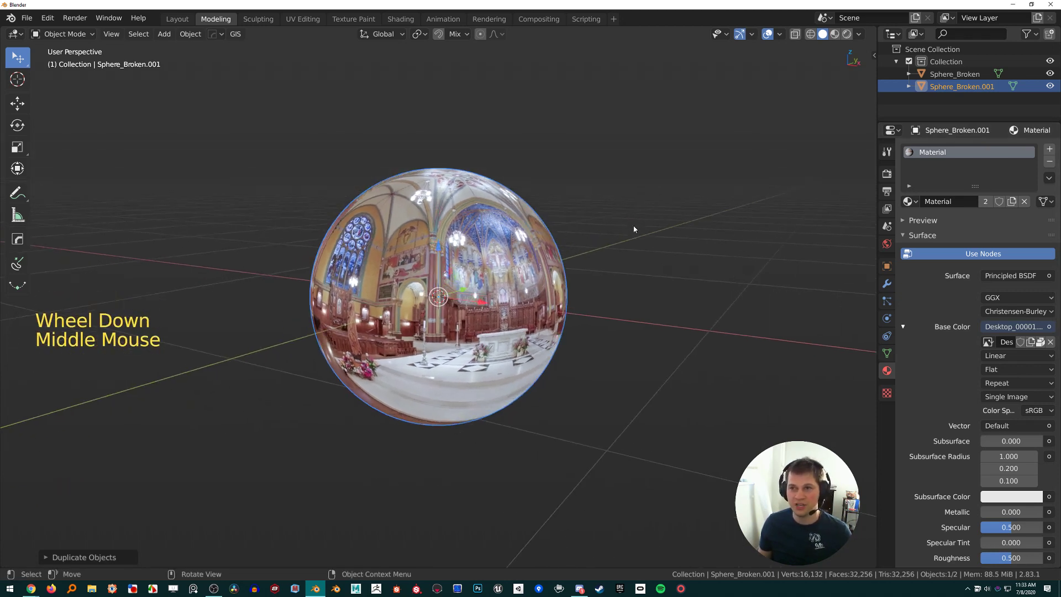
Turn on the wireframe overlay to show the mesh edges on the spheres
key("alt+v")
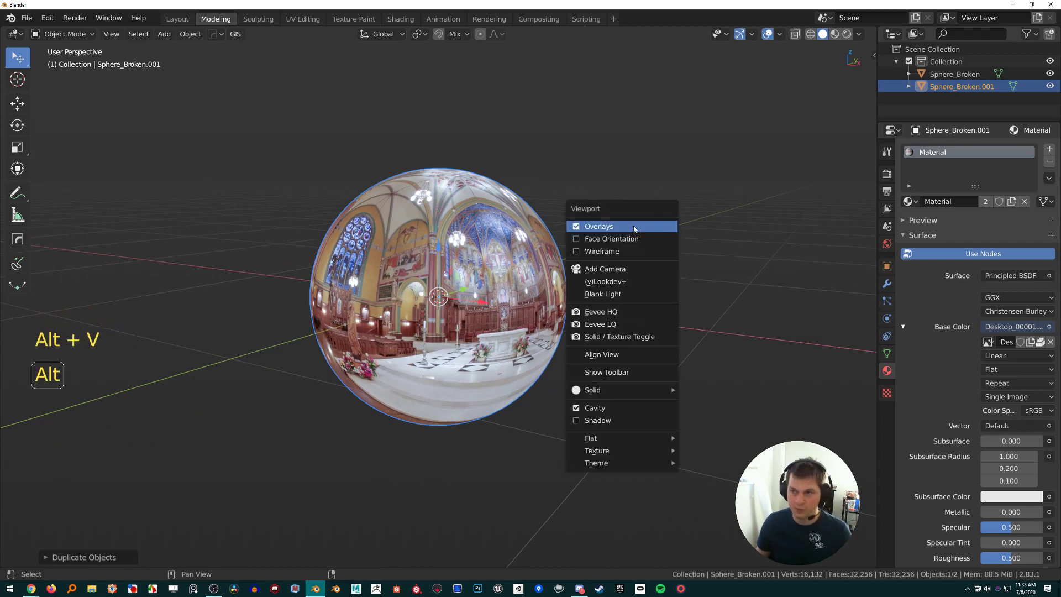
left_click(638, 254)
scroll(637, 260, "up", 4)
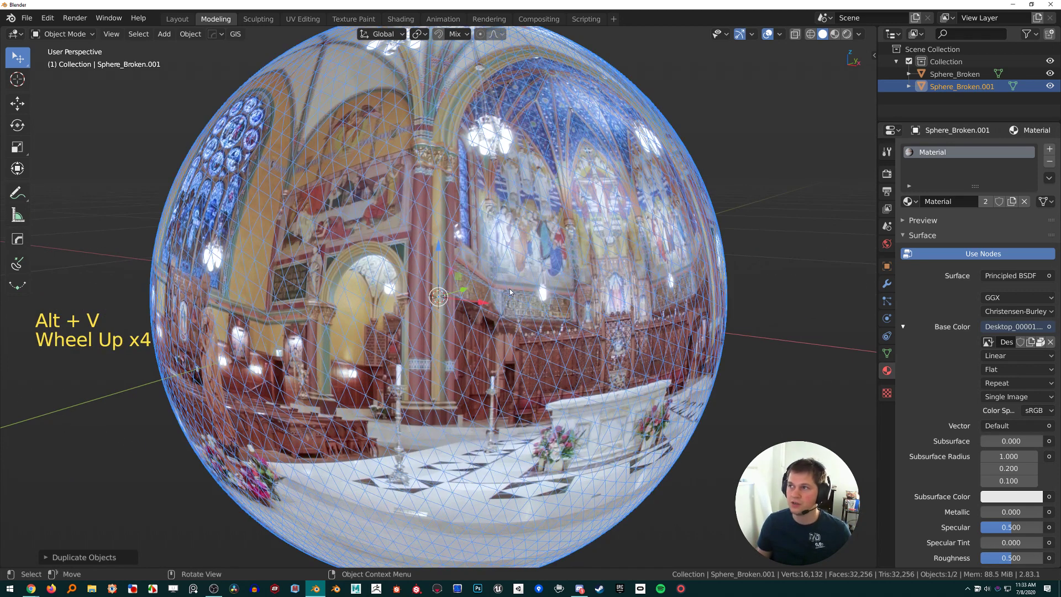
Hide the original Sphere_Broken and keep only its duplicate visible and selected
left_click(1050, 86)
left_click(514, 303)
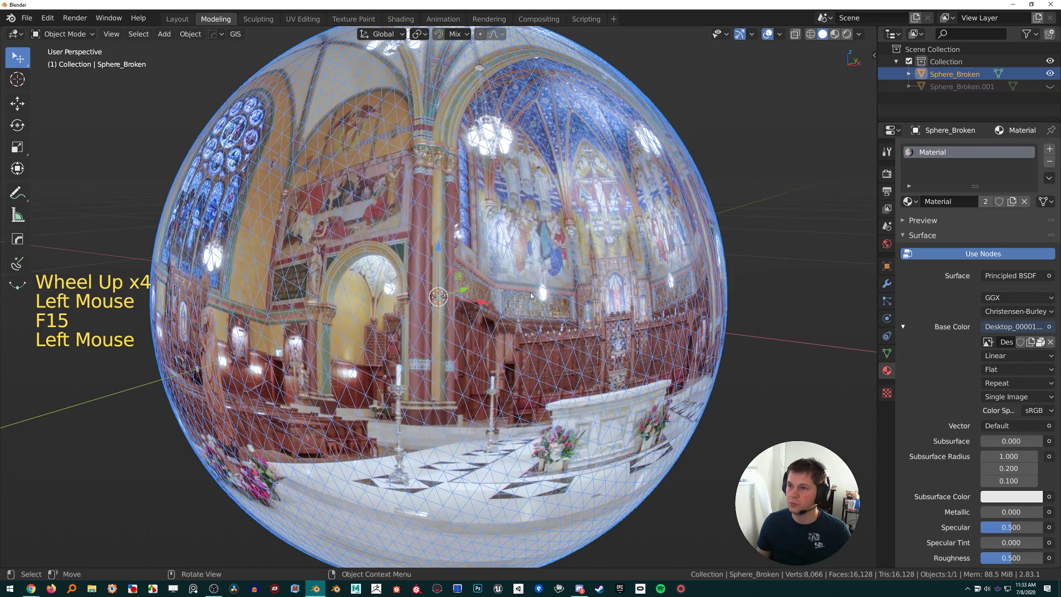
scroll(361, 361, "down", 2)
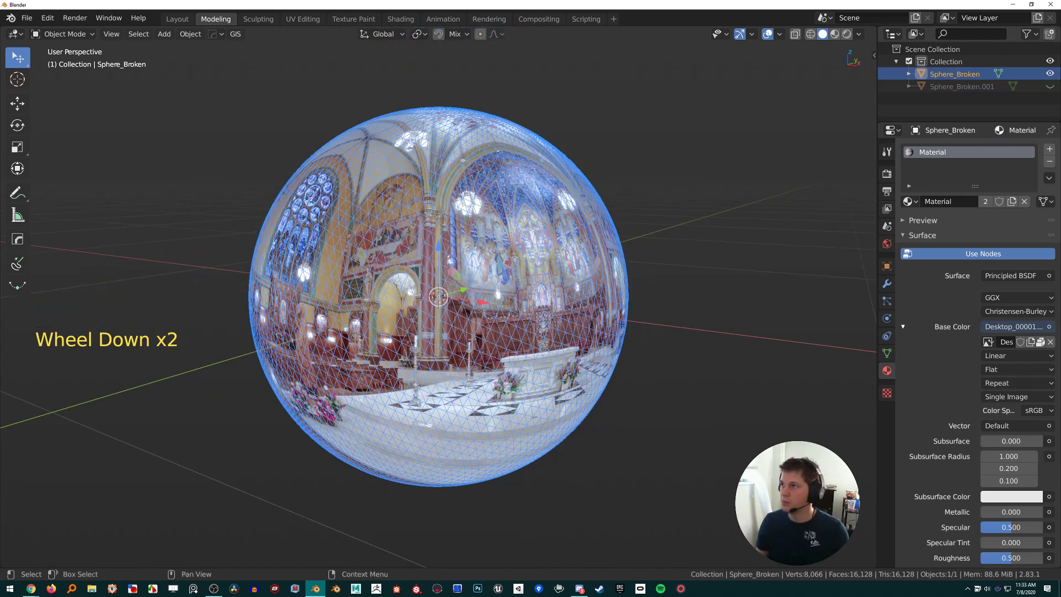
left_click(1050, 87)
left_click(558, 308)
left_click(1050, 74)
left_click(556, 312)
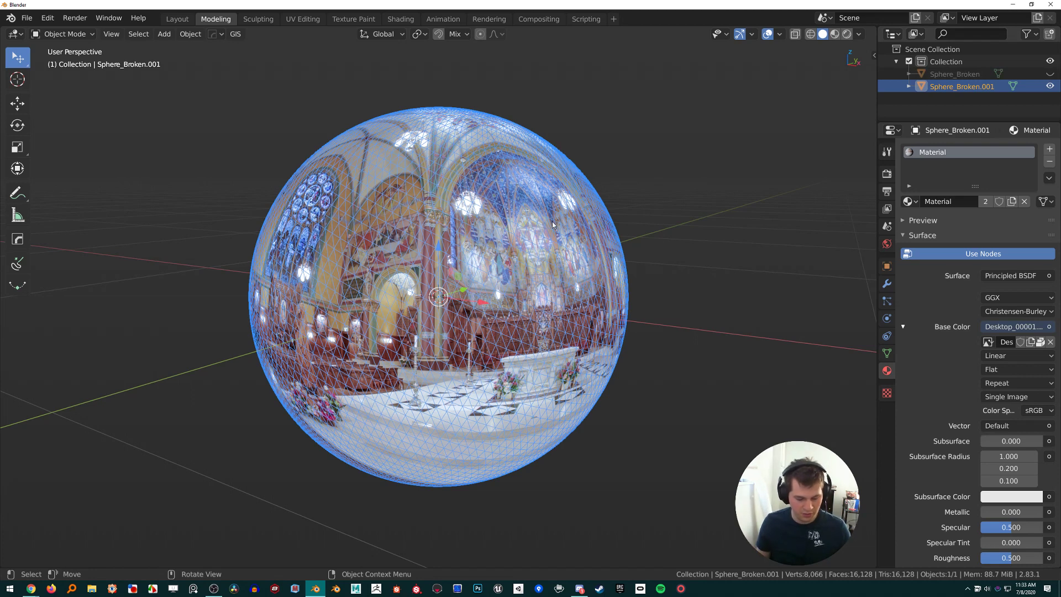
Rename the duplicate sphere to Sphere_Fix
key("alt")
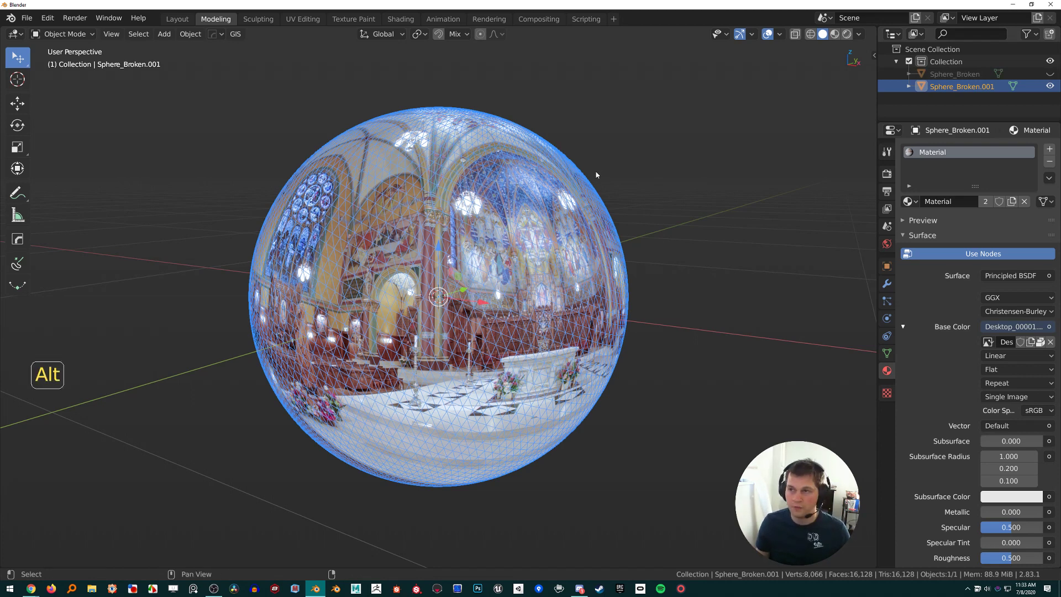
double_click(962, 85)
left_click(957, 86)
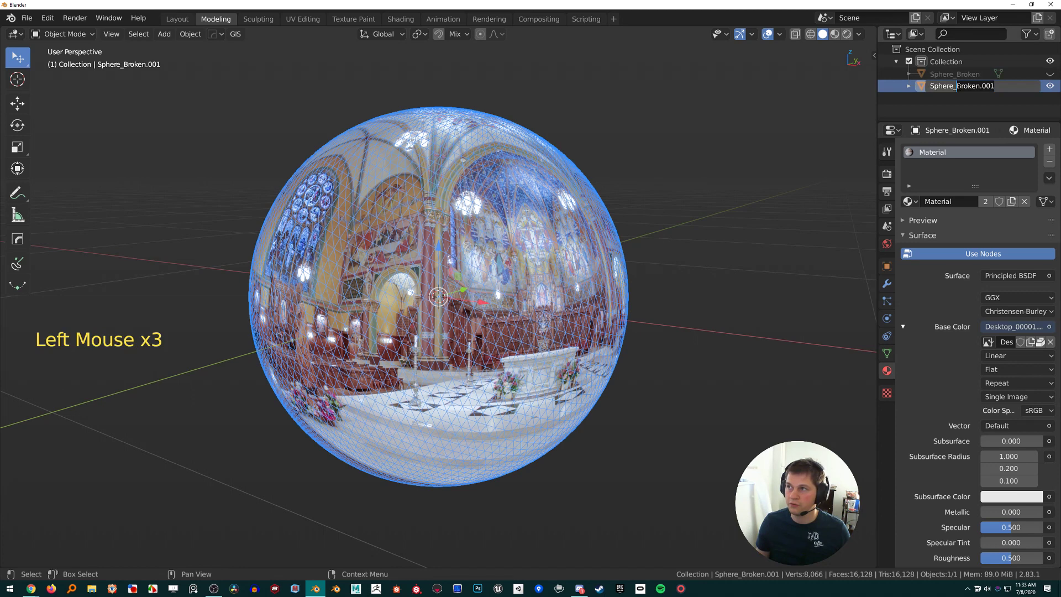
key("shift+End")
type("Fix")
key("Return")
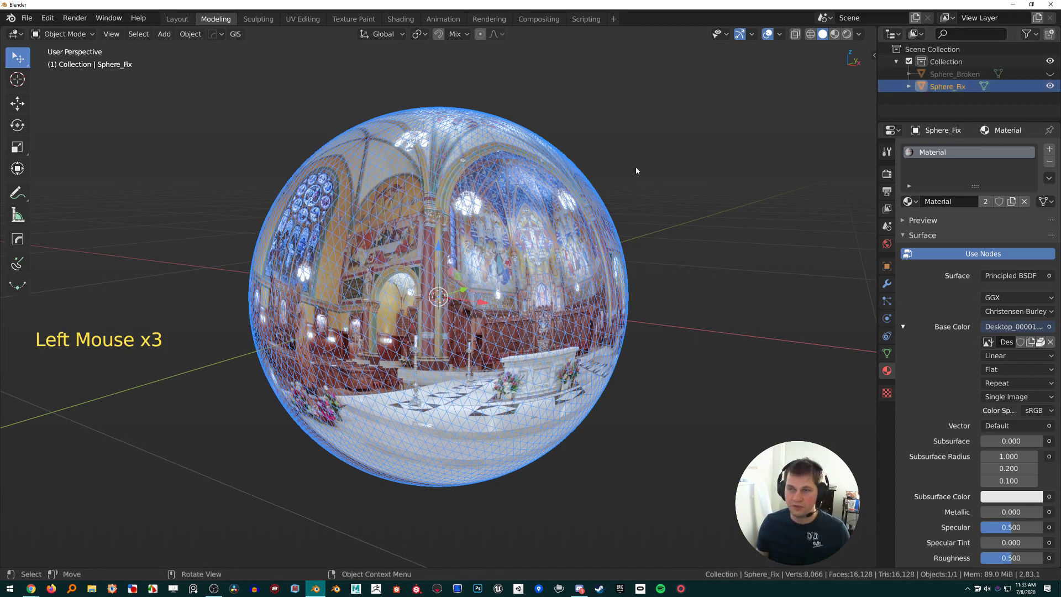
Clear the rotation of Sphere_Fix and view it facing the tilted pews and organ
middle_click_drag(635, 171, 659, 141)
key("alt+r")
middle_click_drag(605, 221, 385, 208)
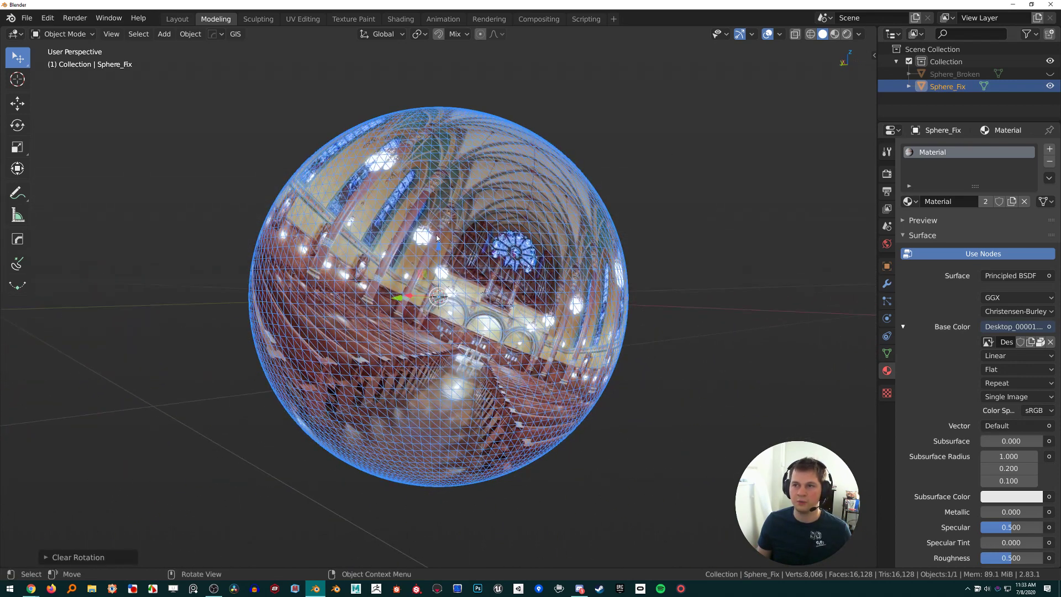
Convert all triangles in Sphere_Fix's mesh to quads and return to Object Mode
key("Tab")
middle_click(495, 209)
scroll(495, 209, "up", 2)
key("alt")
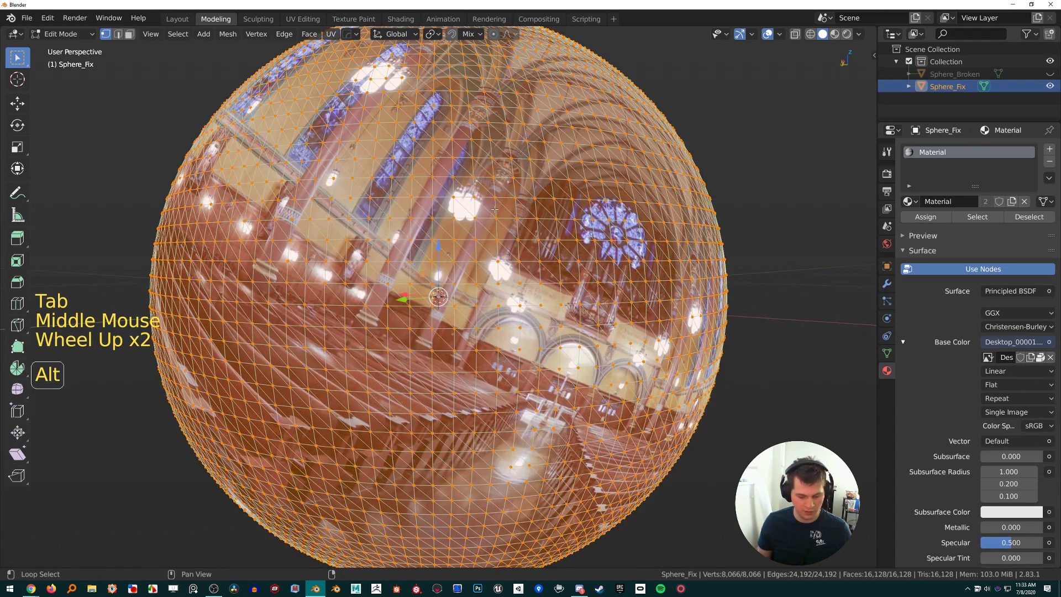
key("alt+j")
middle_click_drag(495, 209, 531, 247)
key("Tab")
Inspect the quad topology of Sphere_Fix in Object and Edit Mode, and finish with the object deselected
scroll(532, 219, "down", 2)
key("alt+a")
scroll(526, 231, "up", 2)
scroll(537, 240, "down", 2)
key("Tab")
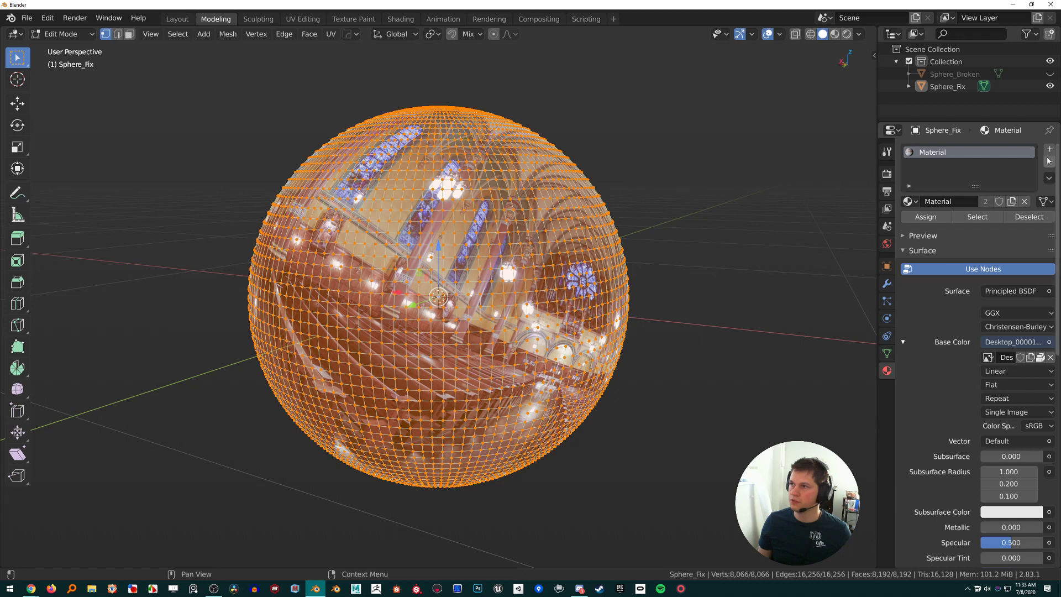
middle_click_drag(785, 166, 761, 147)
key("Tab")
scroll(638, 218, "down", 1)
key("alt+a")
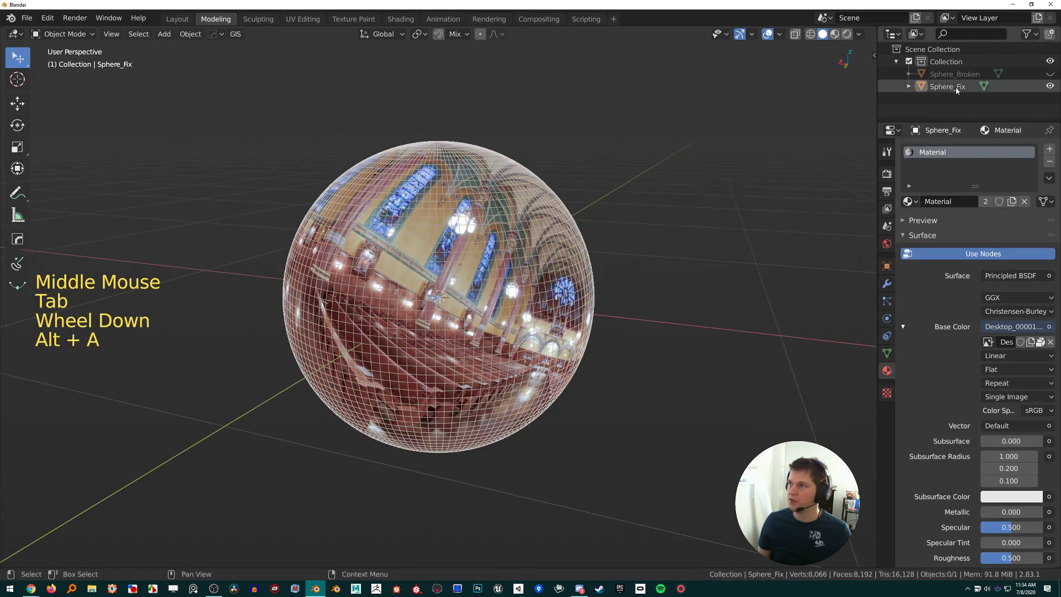
Unhide Sphere_Broken so it overlaps the selected Sphere_Fix, and turn off the wireframe overlay
left_click(956, 87)
left_click(1051, 73)
scroll(689, 233, "up", 2)
key("alt+z")
key("alt+z")
middle_click_drag(691, 224, 701, 225)
key("alt+v")
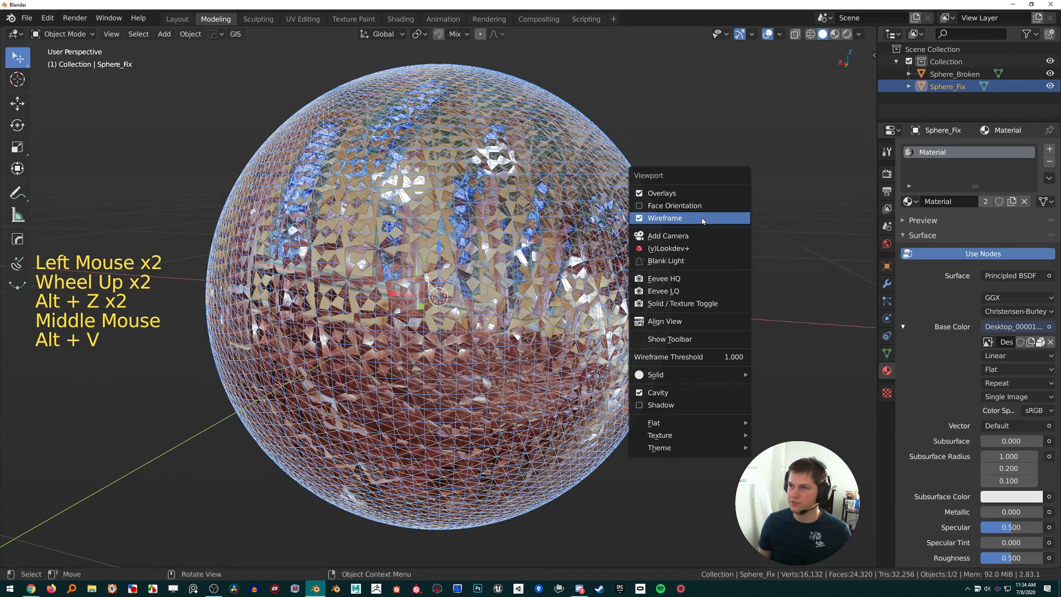
left_click(665, 218)
scroll(388, 329, "up", 1)
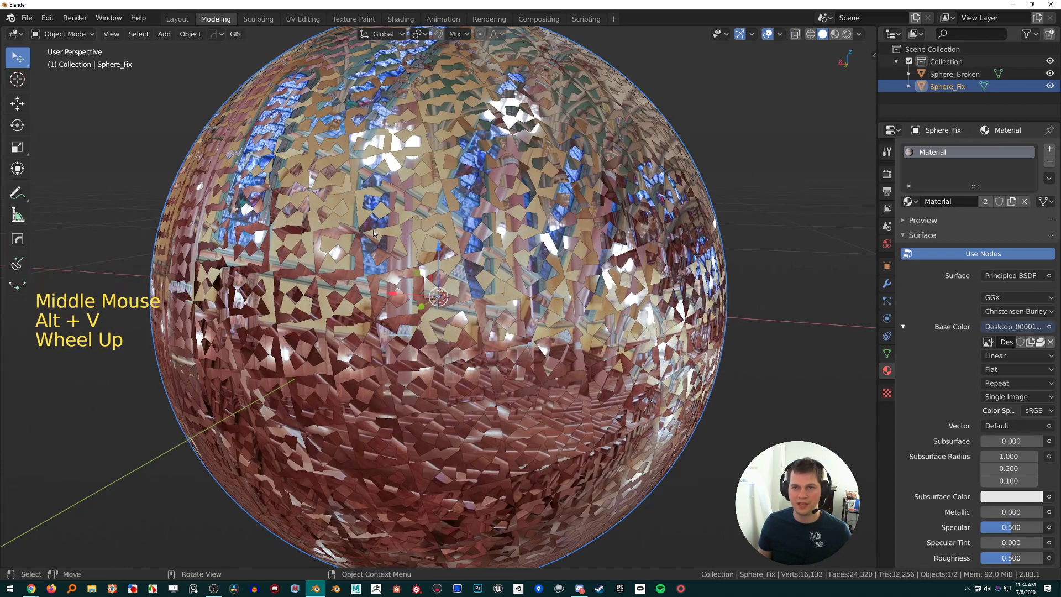
Give Sphere_Fix its own copy of the shared material and name it Material_Fix
left_click(961, 76)
left_click(961, 88)
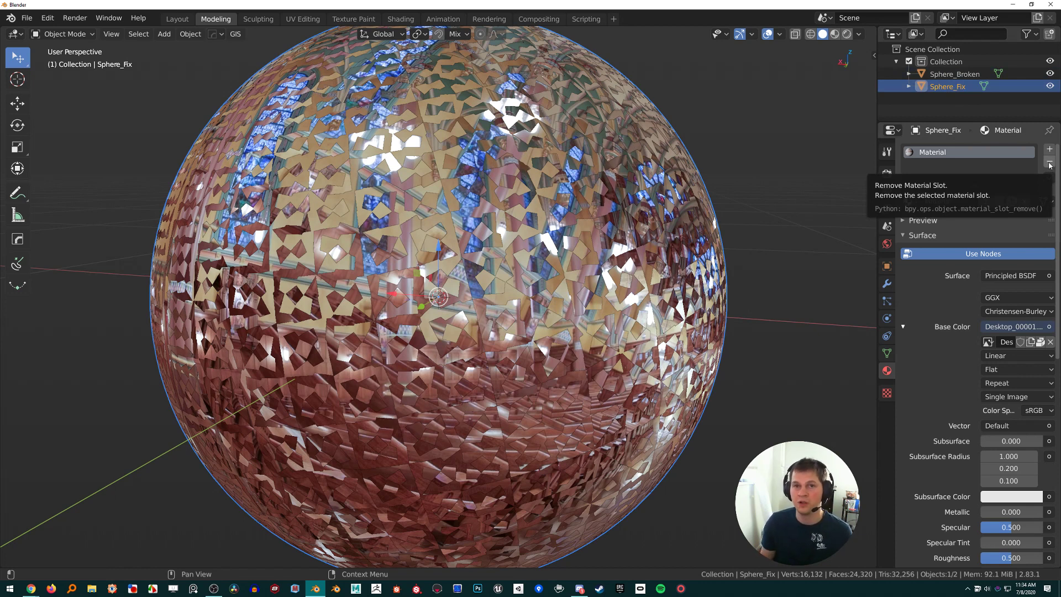
key("F15")
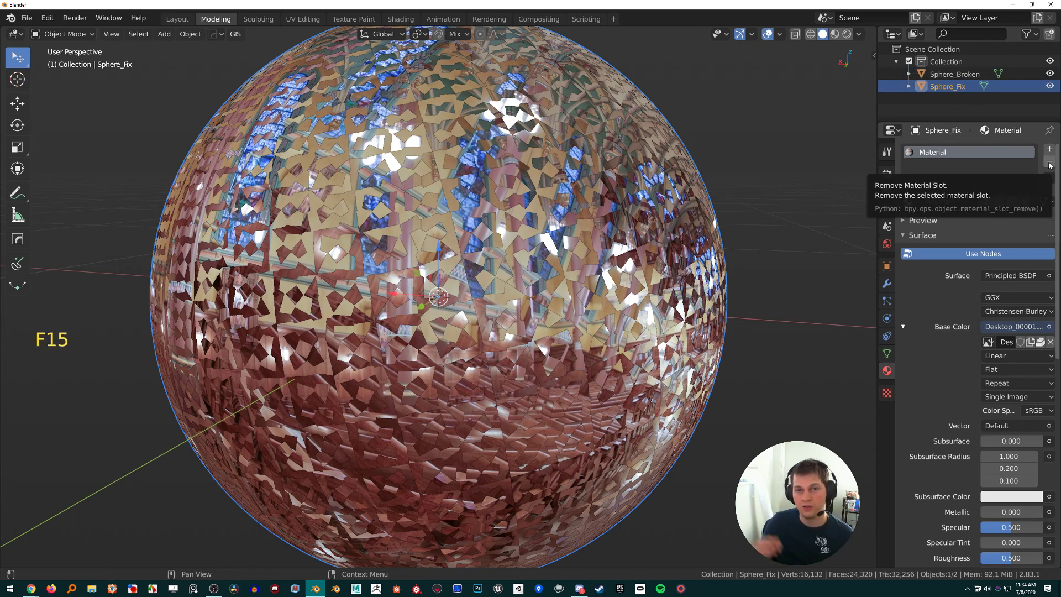
left_click(1051, 163)
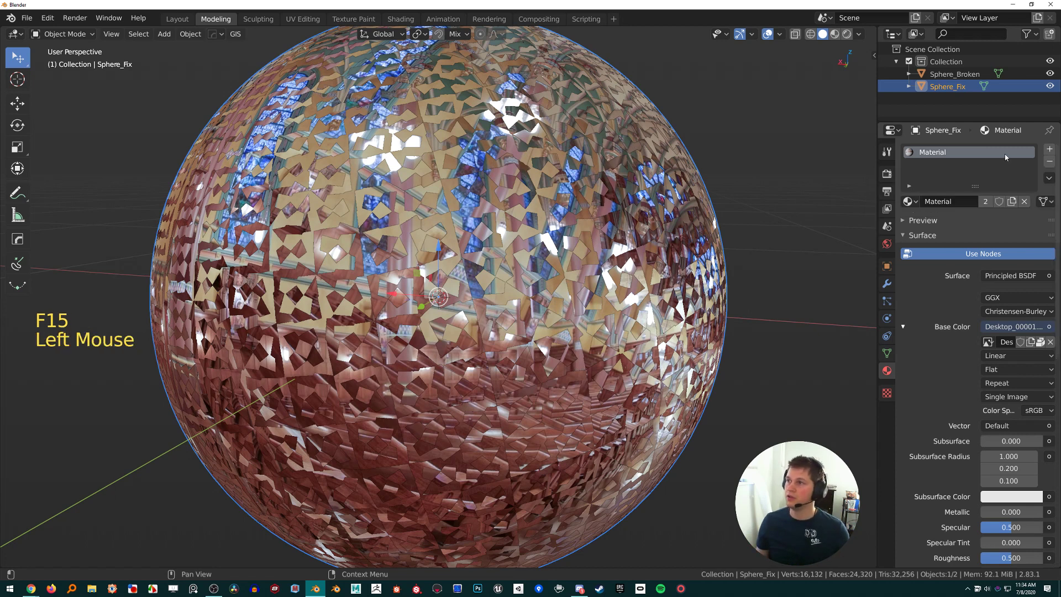
left_click(1012, 202)
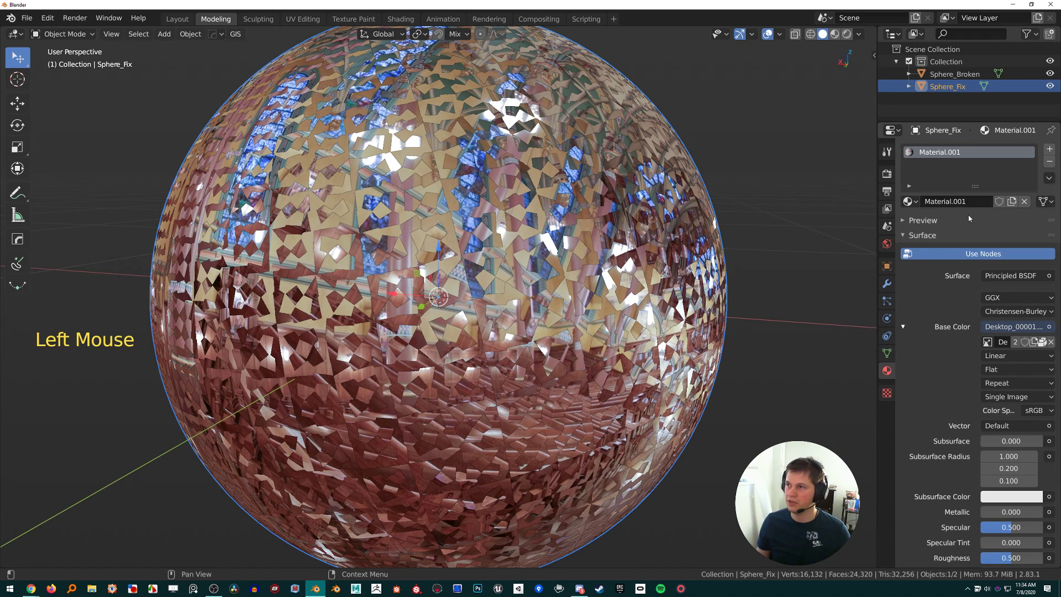
left_click(969, 203)
left_click_drag(969, 203, 952, 203)
type("_Fix")
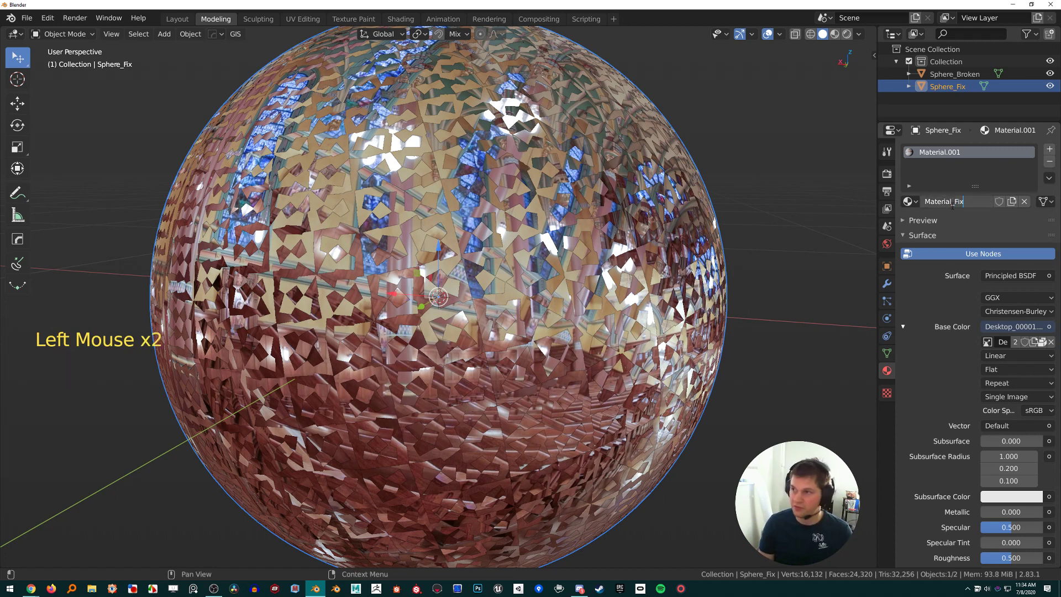
key("Return")
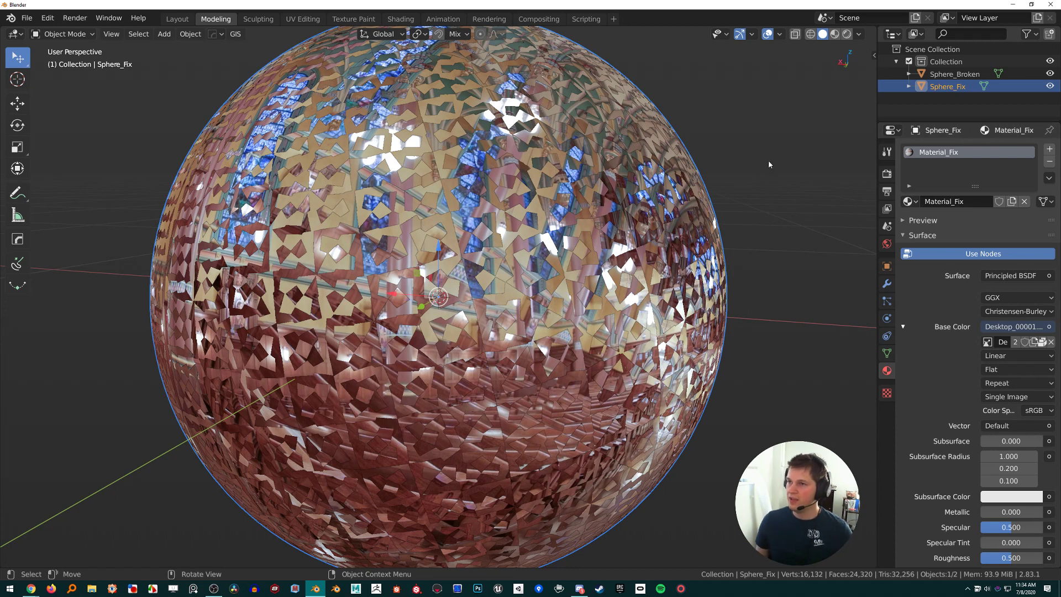
Unlink the panorama image from Material_Fix's Base Color texture, hide Sphere_Broken and select Sphere_Fix
left_click(1052, 343)
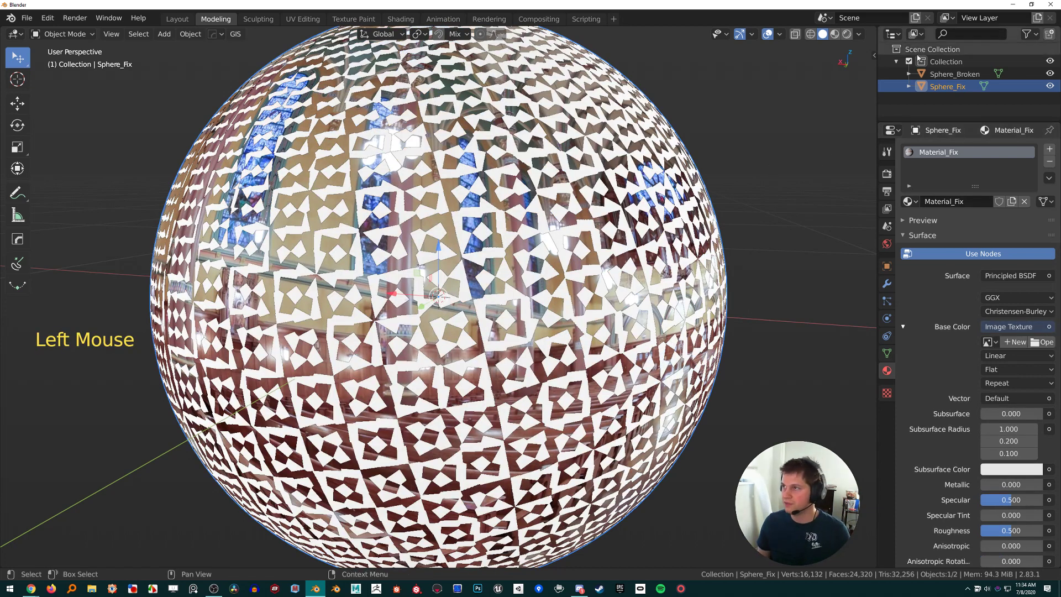
left_click(961, 87)
left_click(962, 76)
left_click(1050, 75)
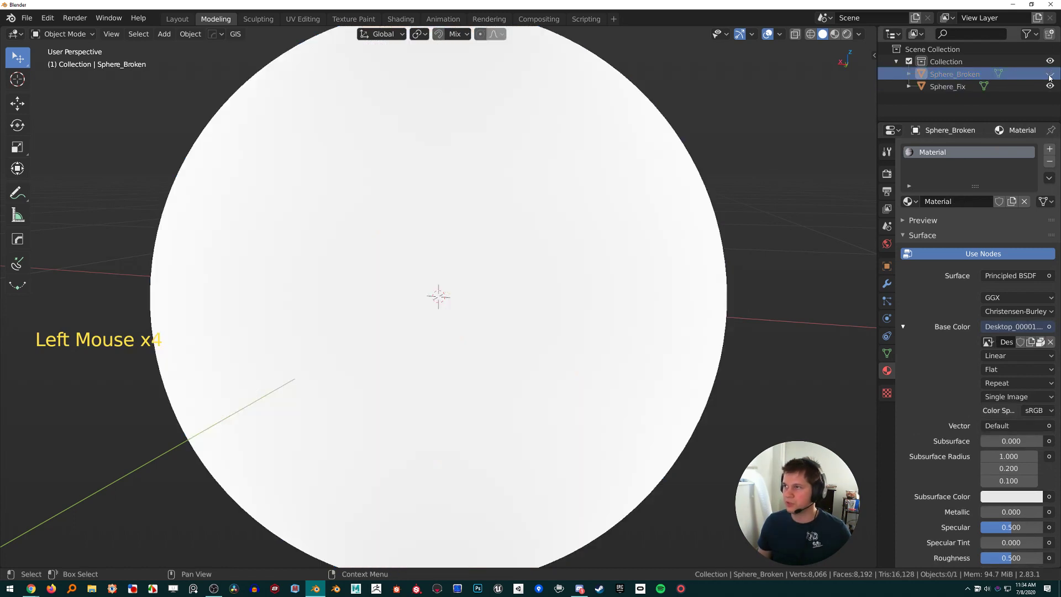
left_click(671, 219)
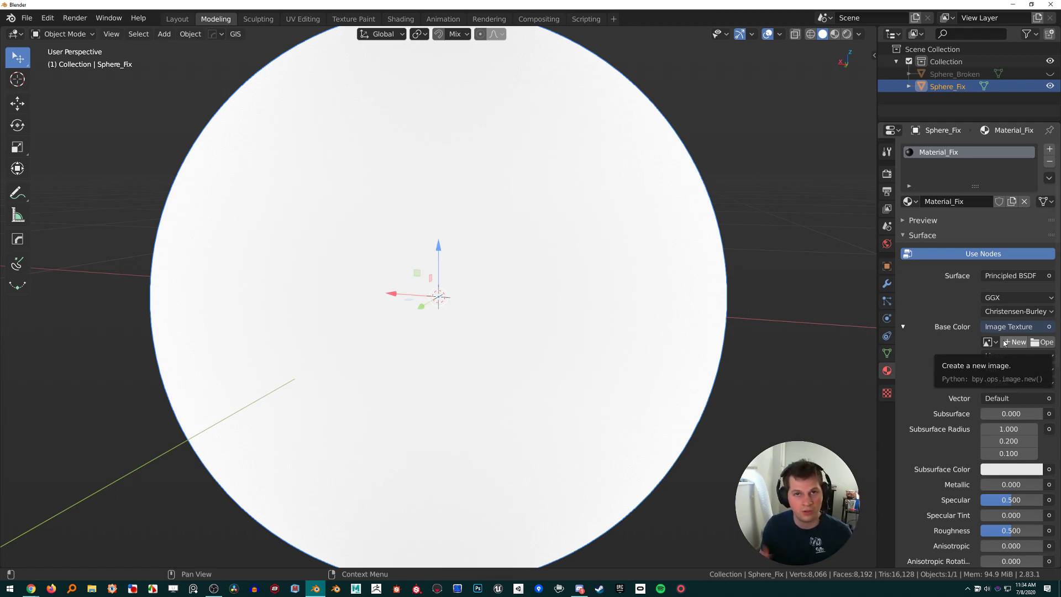
Check the pixel dimensions of Desktop_00001.jpg in its file properties on the desktop
left_click(1013, 5)
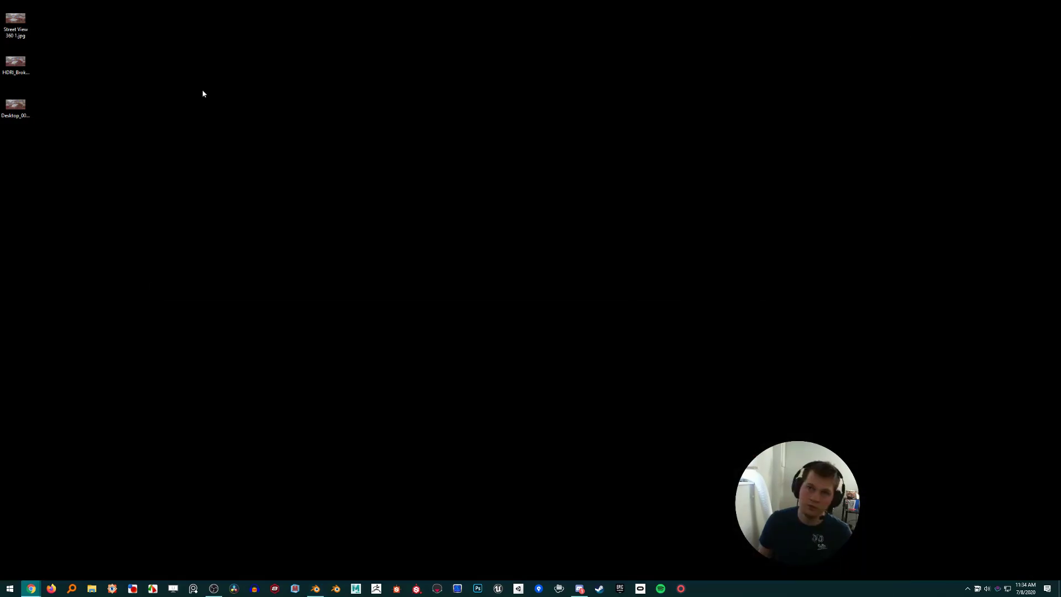
left_click(16, 110)
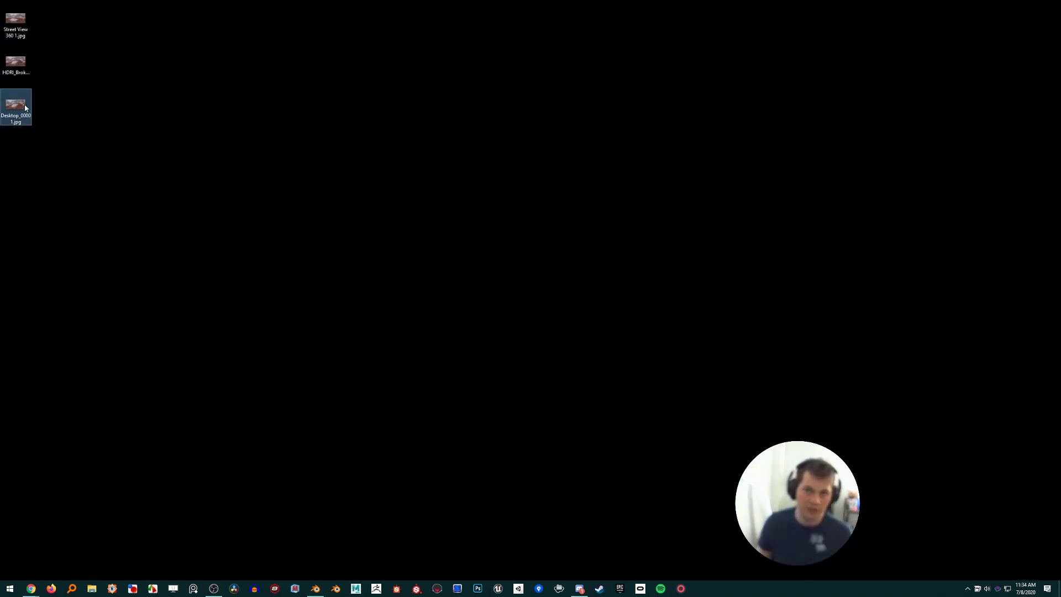
right_click(24, 106)
left_click(56, 362)
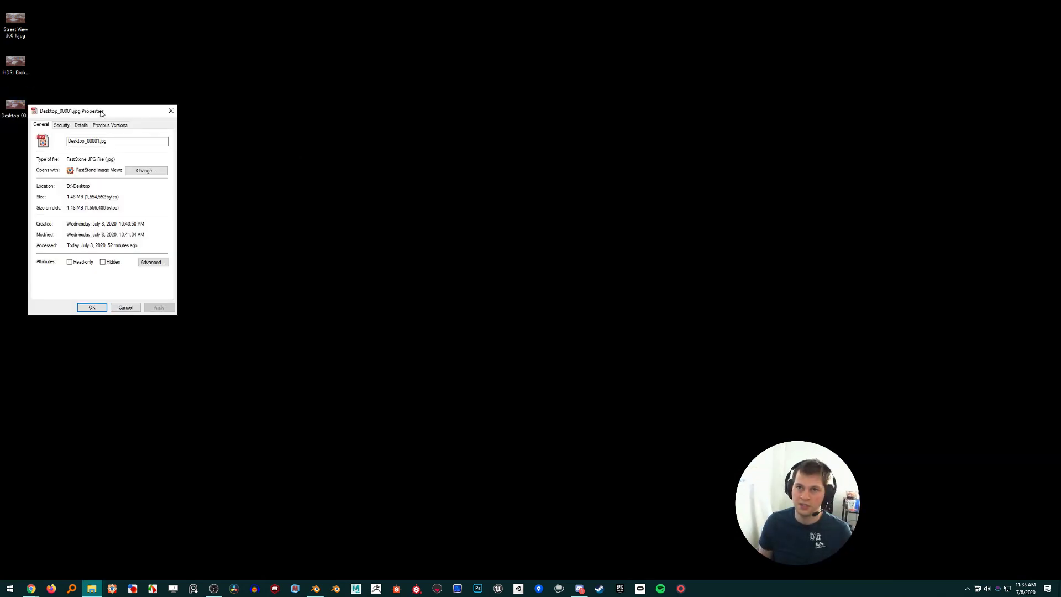
left_click(81, 125)
scroll(111, 244, "down", 1)
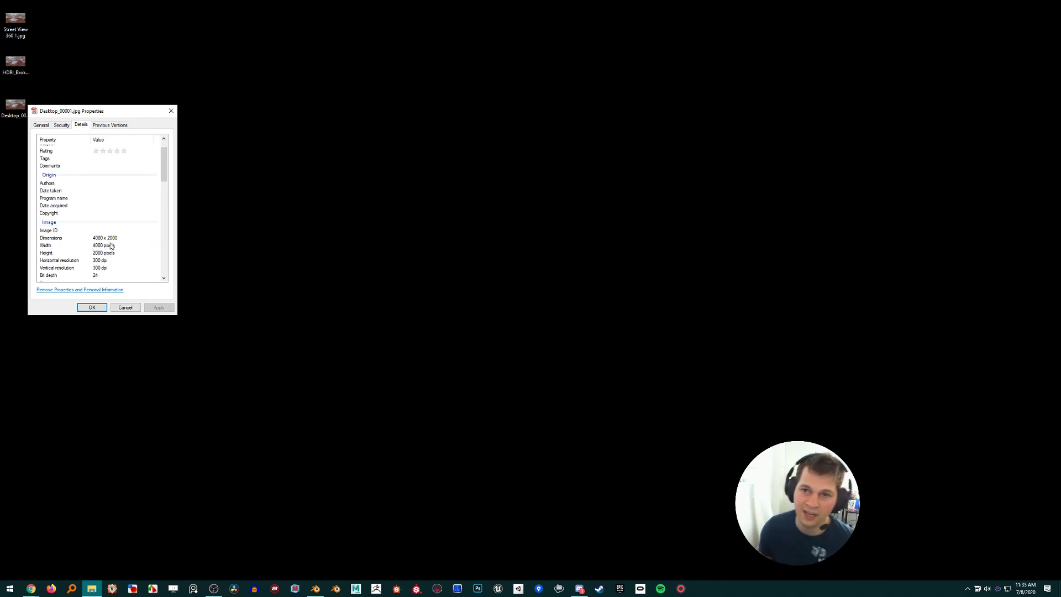
left_click(125, 307)
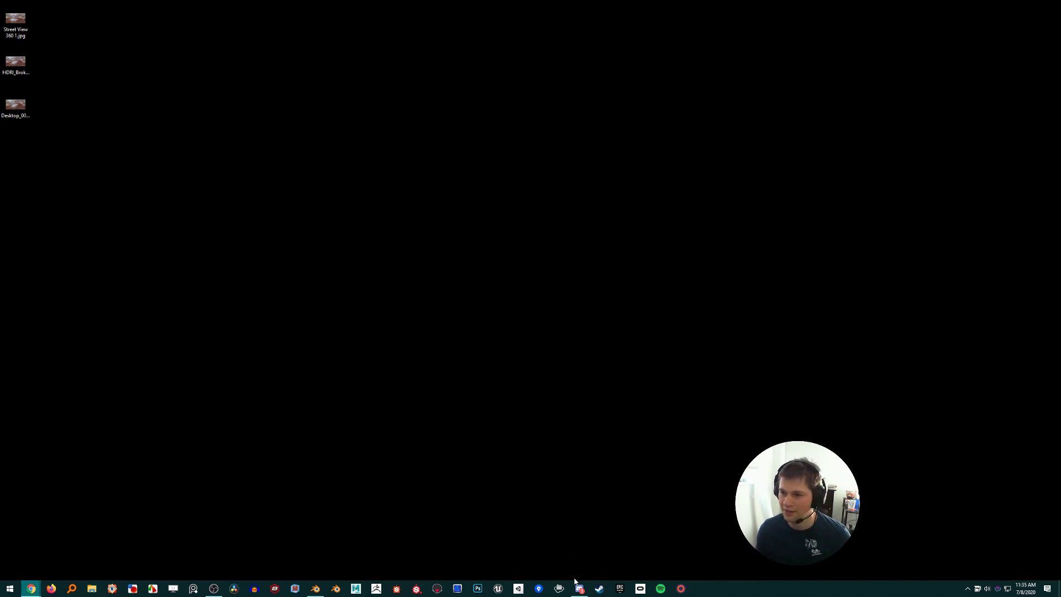
Back in Blender, create a blank 4000 × 2000 px image named HDRI_Fix without alpha as Material_Fix's Base Color texture, and deselect the sphere
left_click(316, 589)
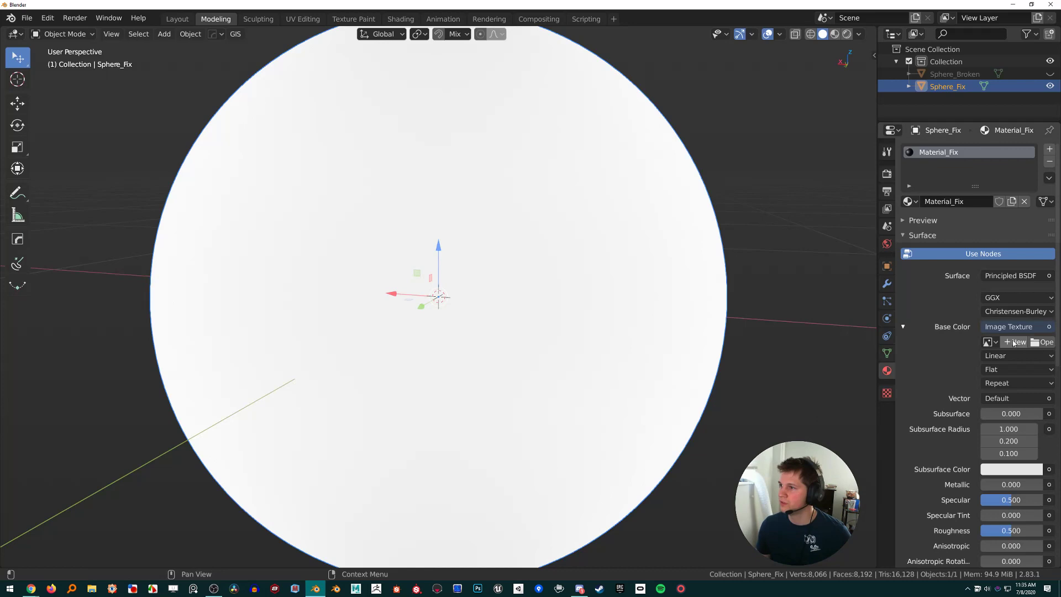
left_click(1016, 343)
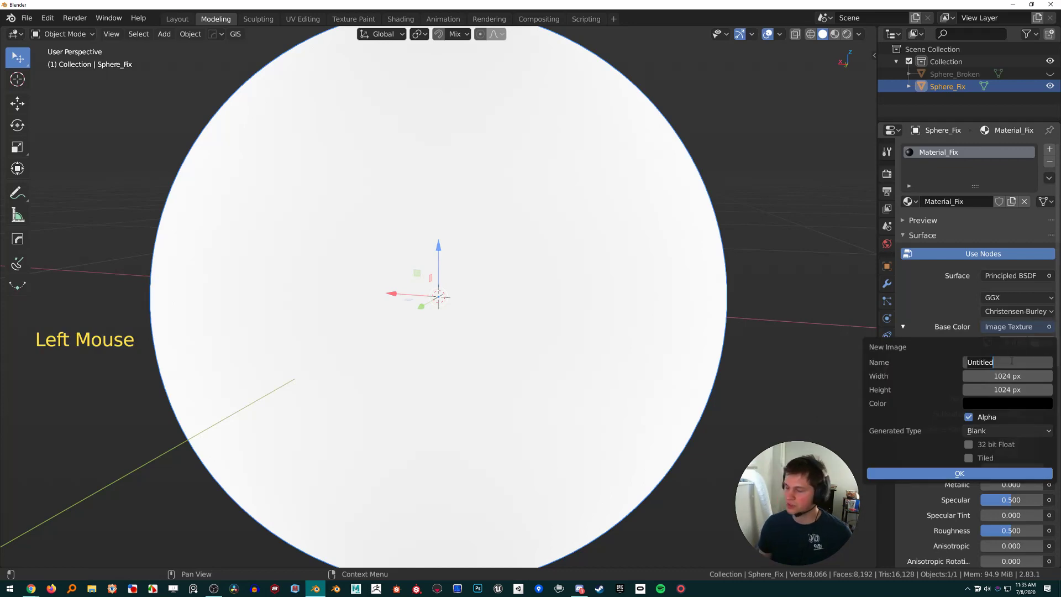
type("HDRI_Fix")
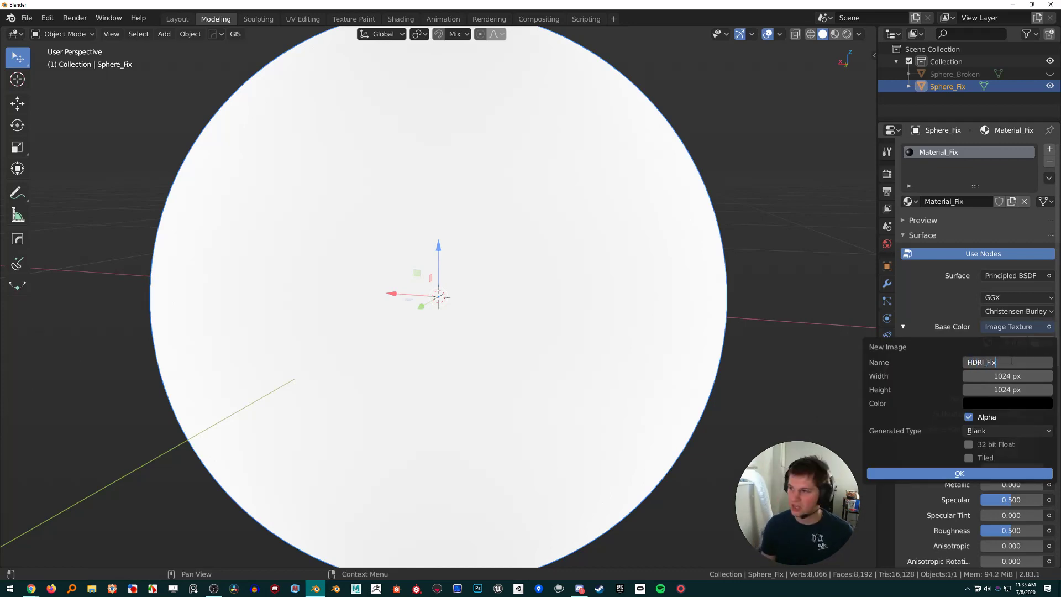
left_click(988, 375)
type("40")
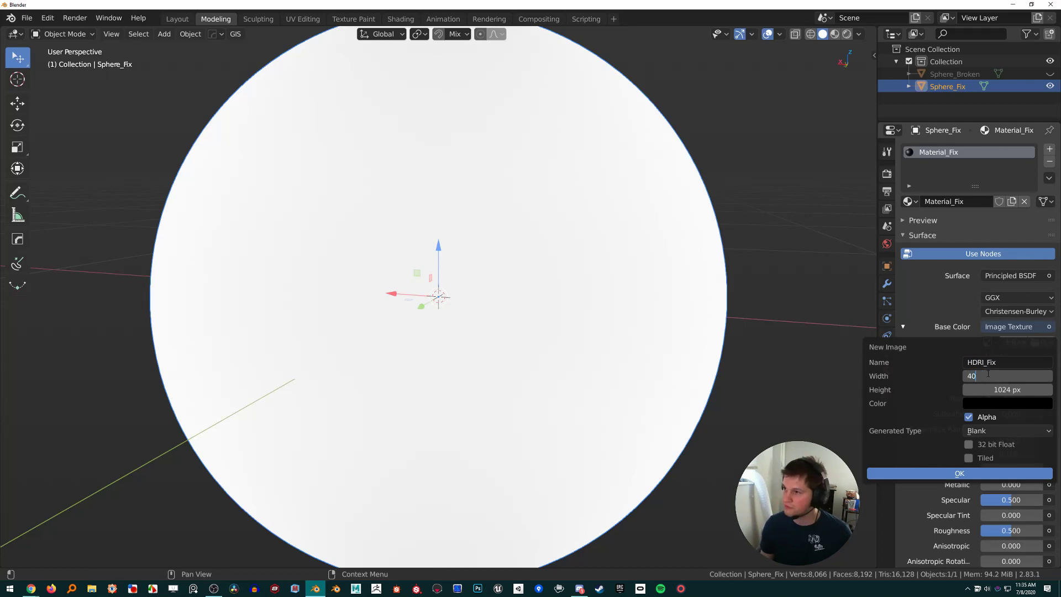
type("00")
key("Tab")
type("2000")
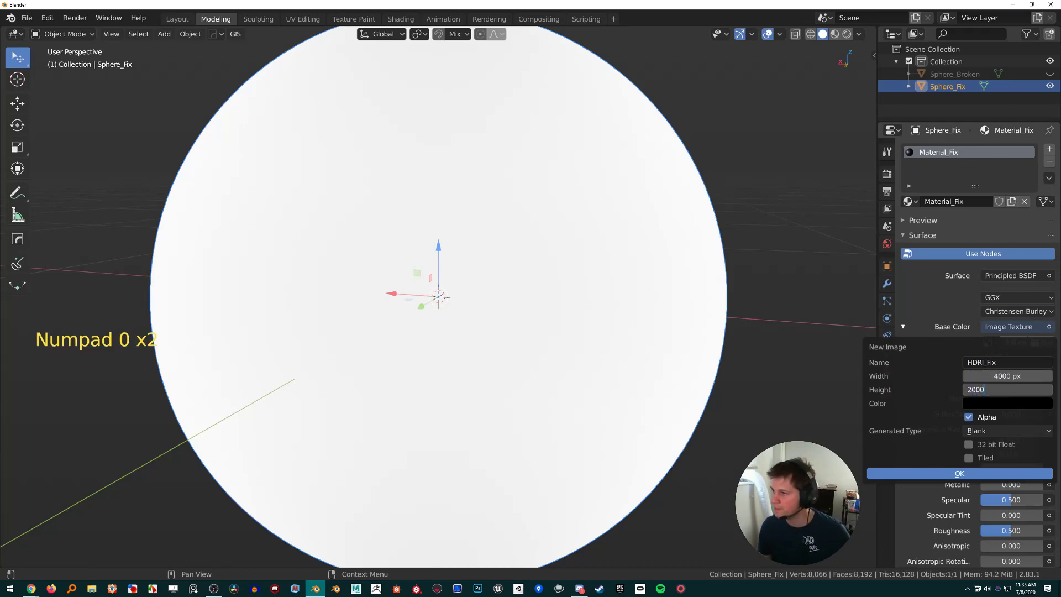
key("Return")
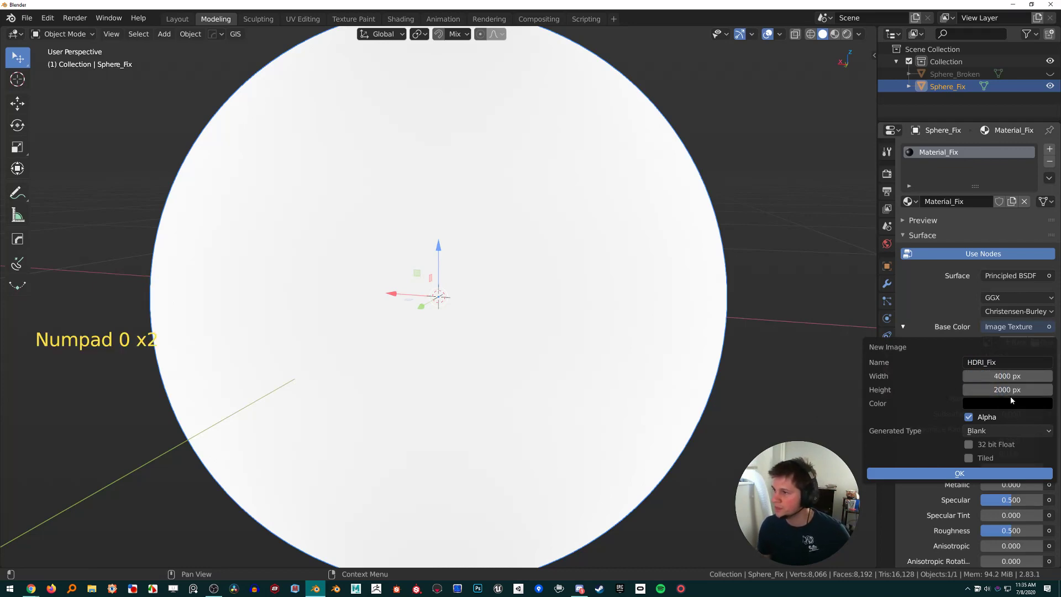
left_click(968, 419)
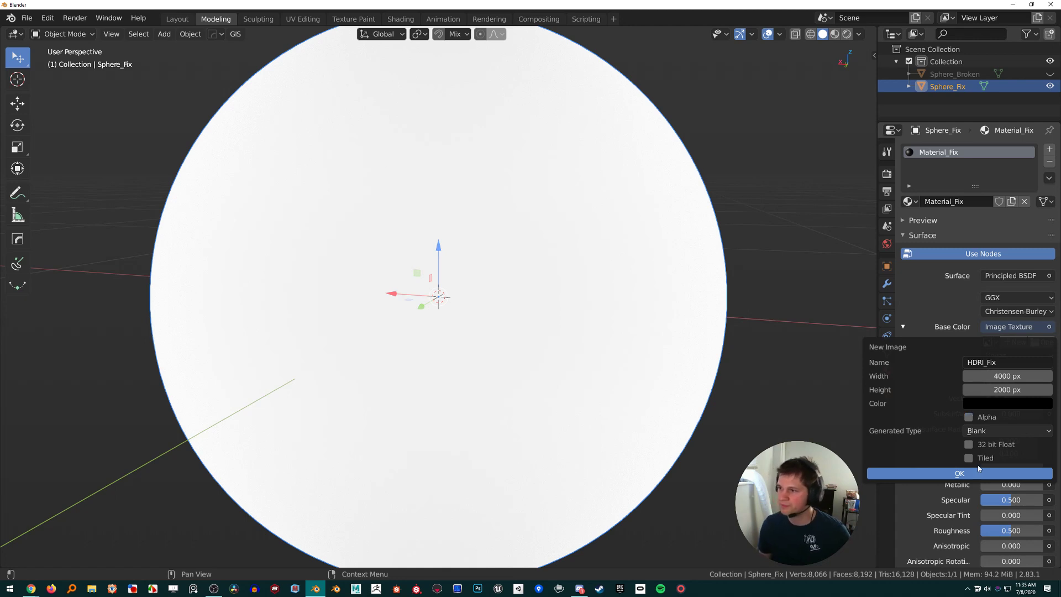
left_click(978, 473)
scroll(621, 335, "down", 2)
scroll(619, 335, "up", 2)
key("alt+a")
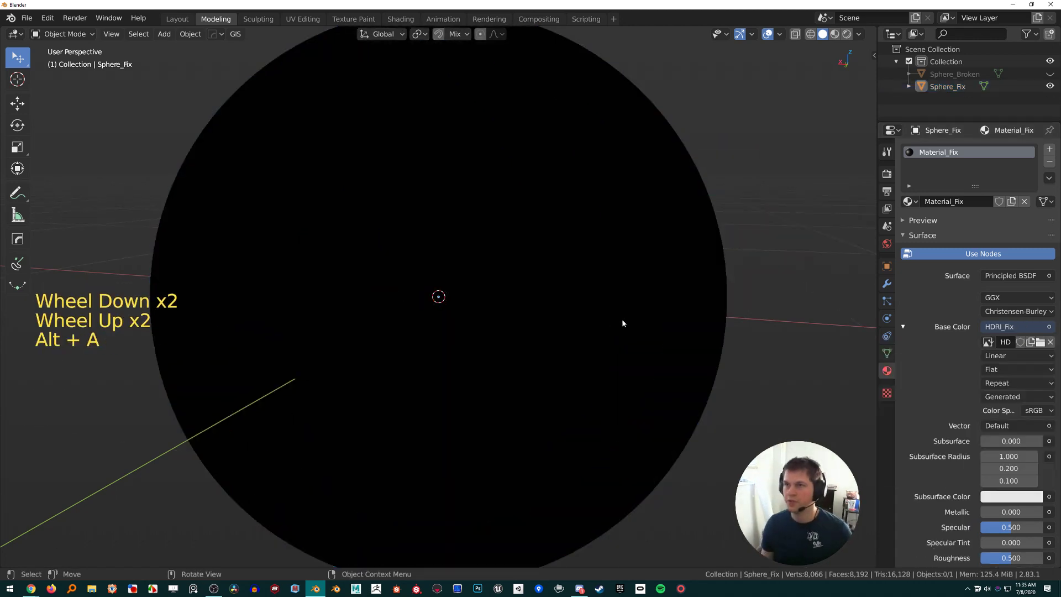
Examine Sphere_Fix's UV layout in the UV Editing workspace, and return to Object Mode in the Modeling workspace with nothing selected
left_click(623, 320)
left_click(303, 19)
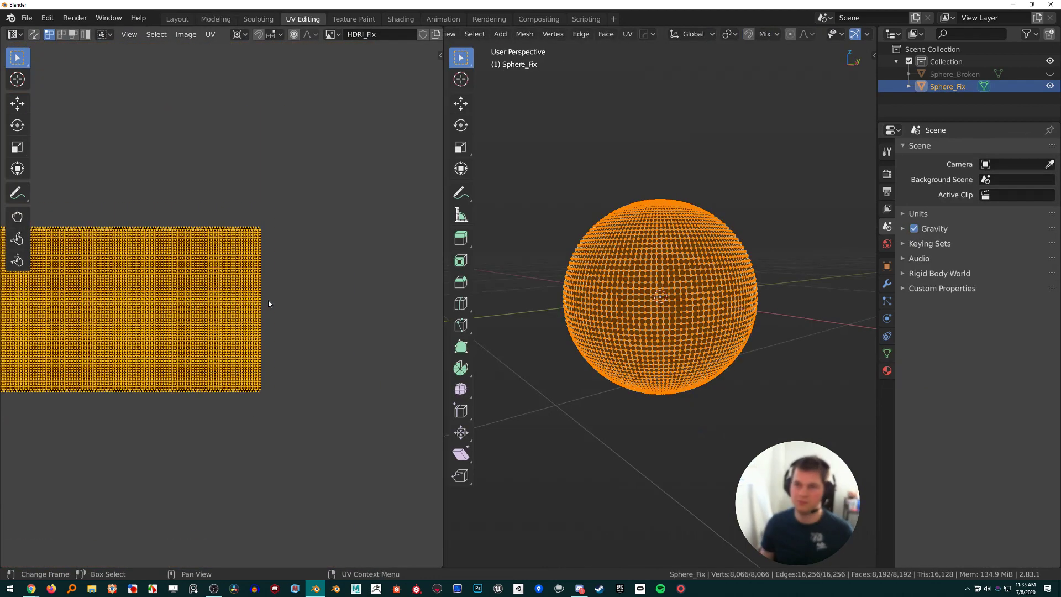
middle_click_drag(184, 315, 360, 322)
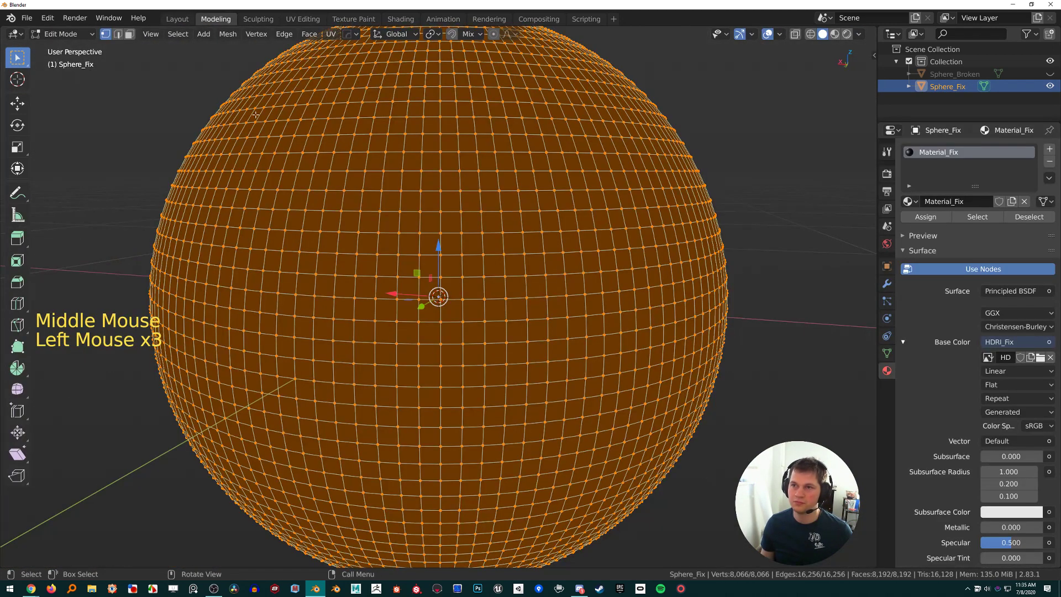
key("Tab")
scroll(423, 320, "down", 3)
key("alt+a")
middle_click(519, 303)
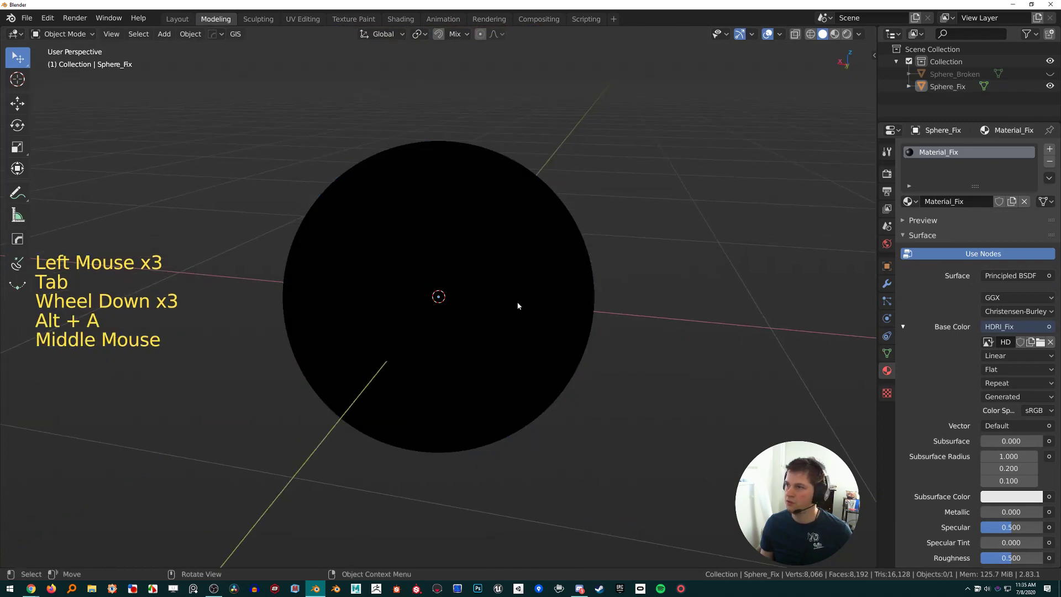
Unhide Sphere_Broken and scale Sphere_Fix up very slightly, by a factor of about 1.0009, so it encloses the other sphere
scroll(519, 303, "up", 1)
left_click(1050, 74)
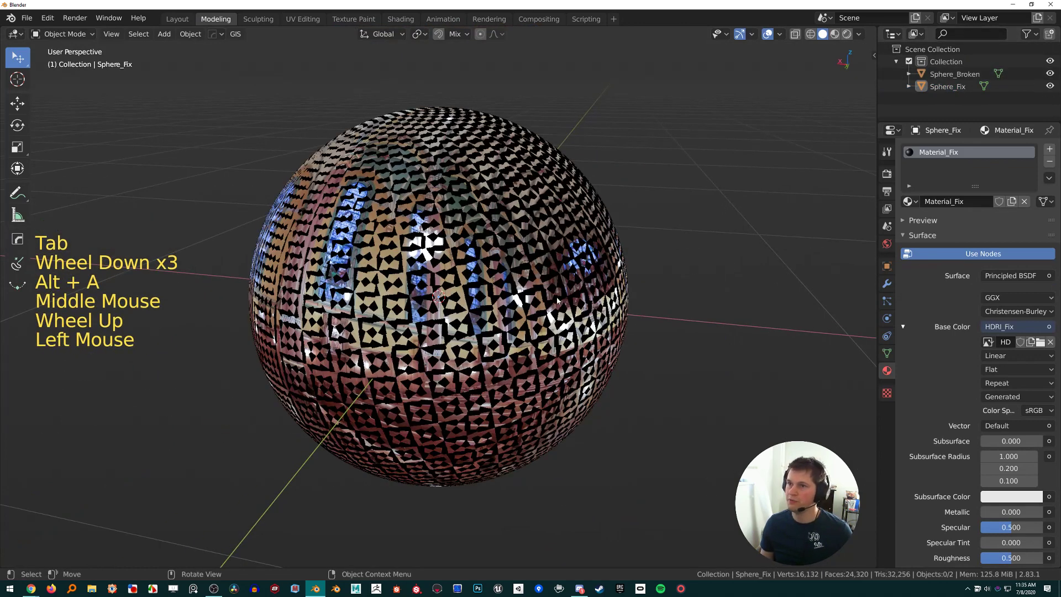
scroll(558, 296, "up", 2)
middle_click(558, 296)
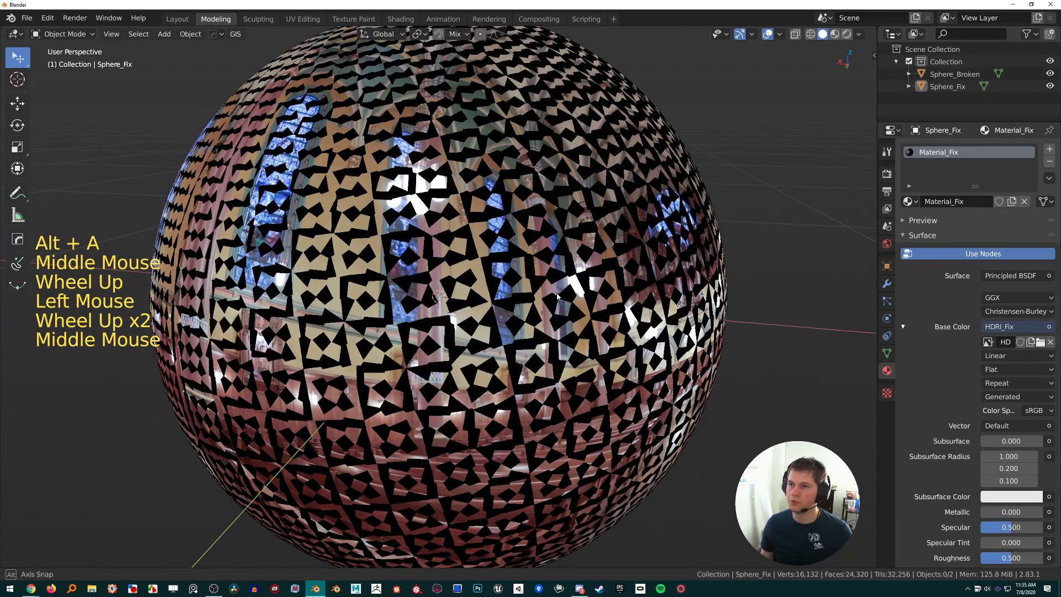
left_click(948, 87)
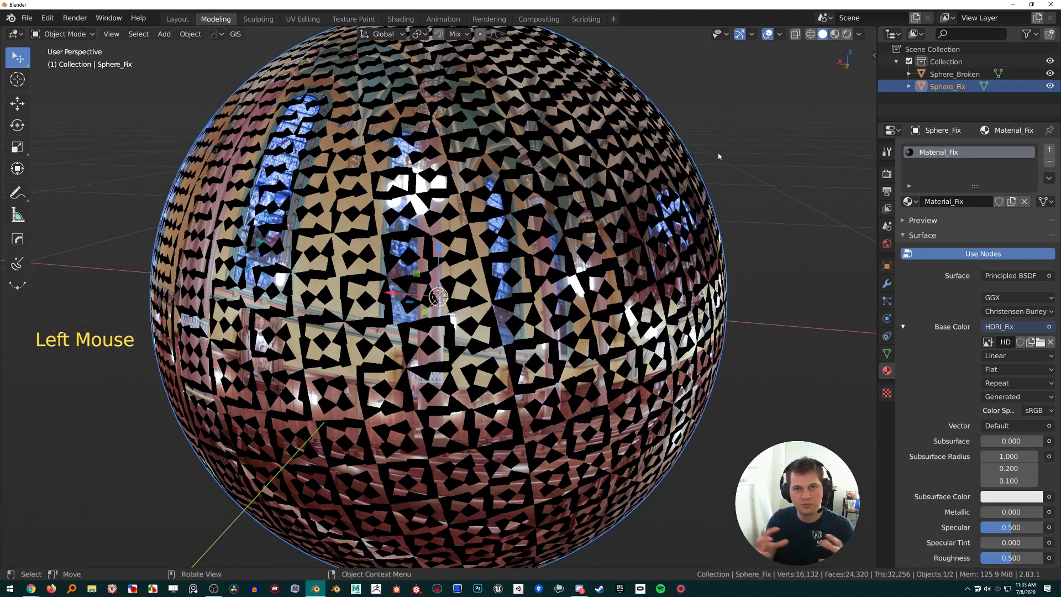
key("s")
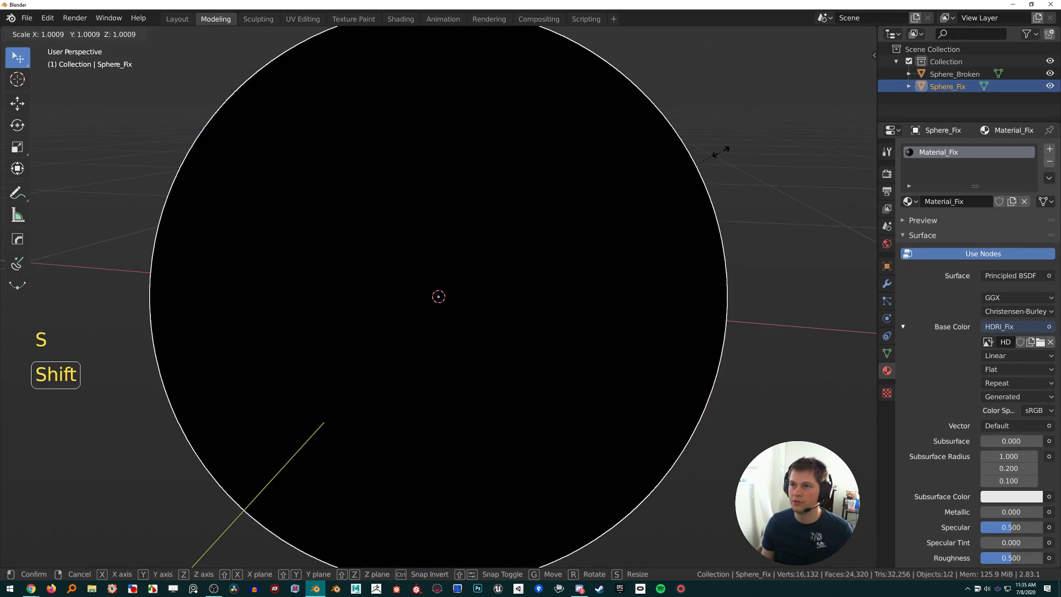
left_click(721, 152, "shift")
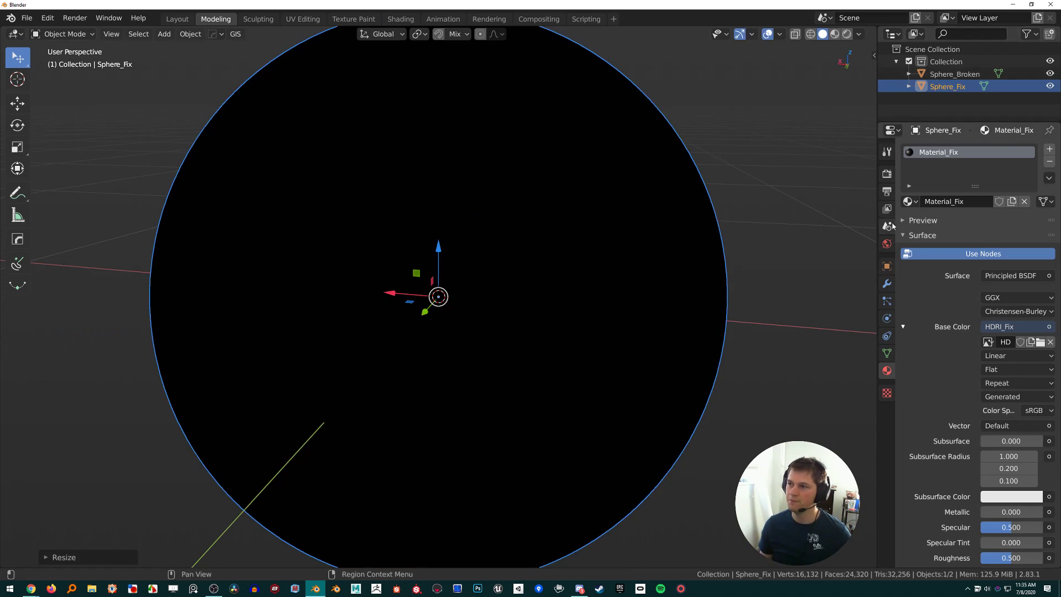
Select both Sphere_Broken and Sphere_Fix, with Sphere_Fix as the active object
left_click(950, 76)
left_click(952, 87)
left_click(950, 75)
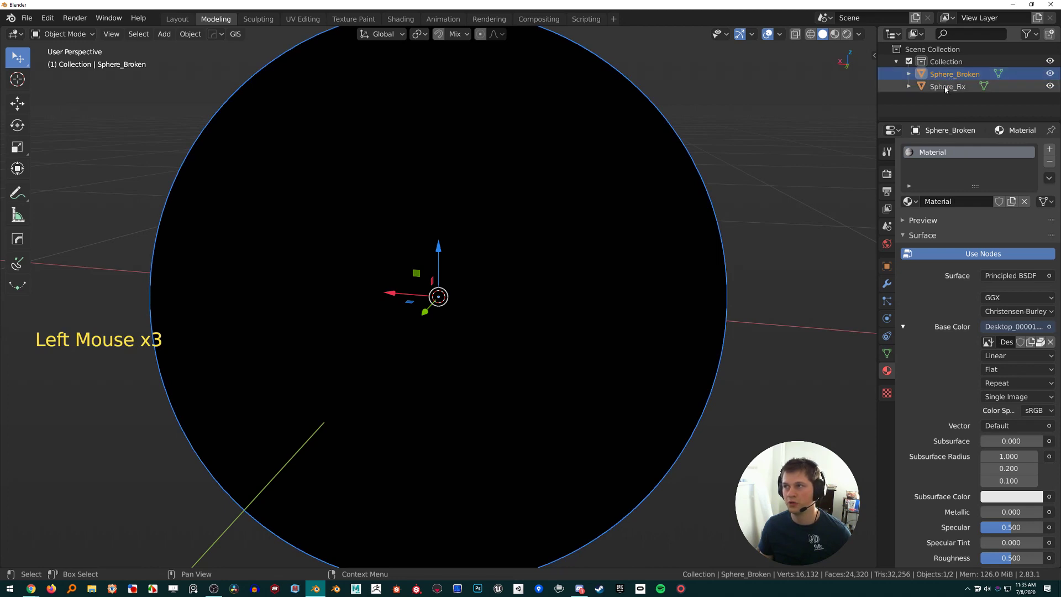
left_click(946, 87, "ctrl")
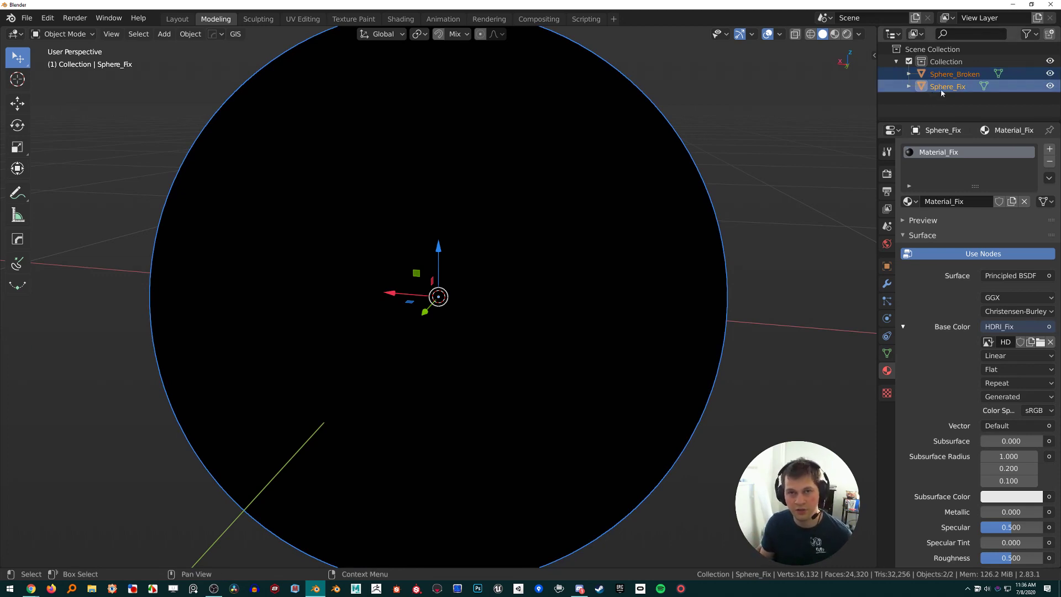
left_click(947, 76)
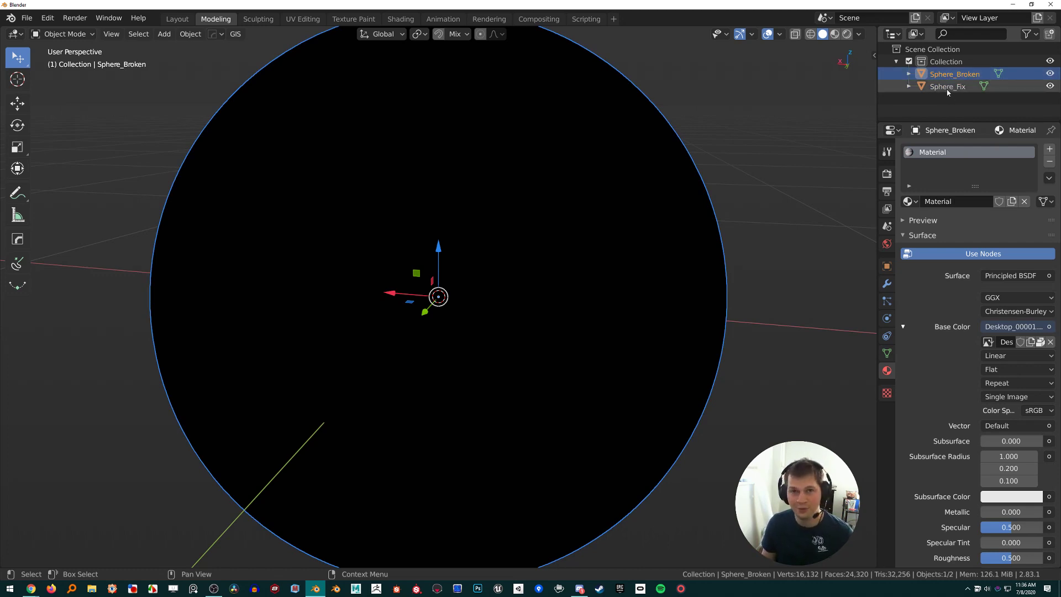
left_click(948, 87)
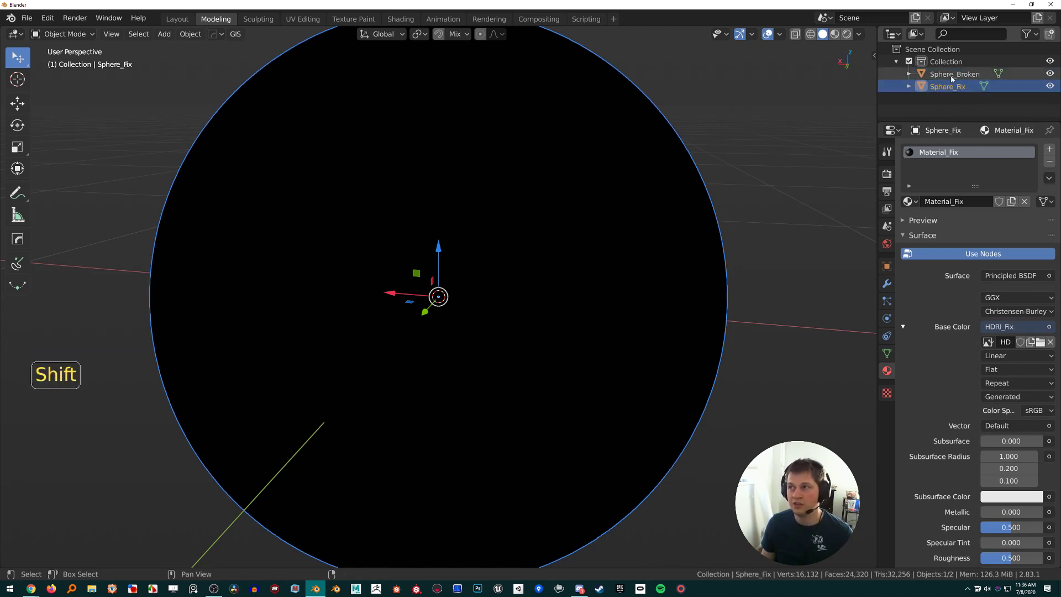
left_click(951, 79, "shift")
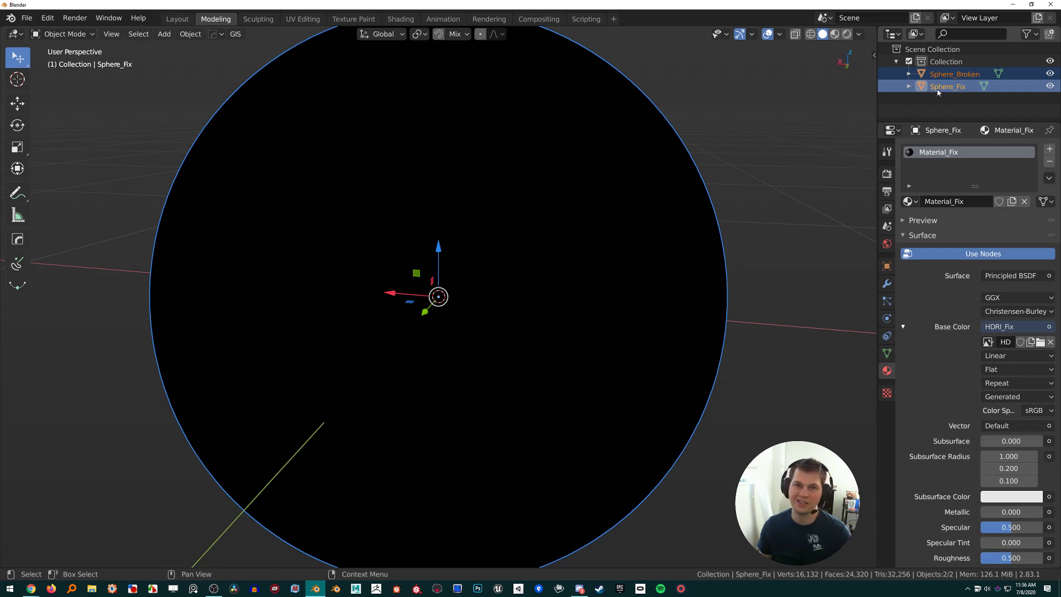
Set the render engine to Cycles with GPU Compute as the device
left_click(887, 173)
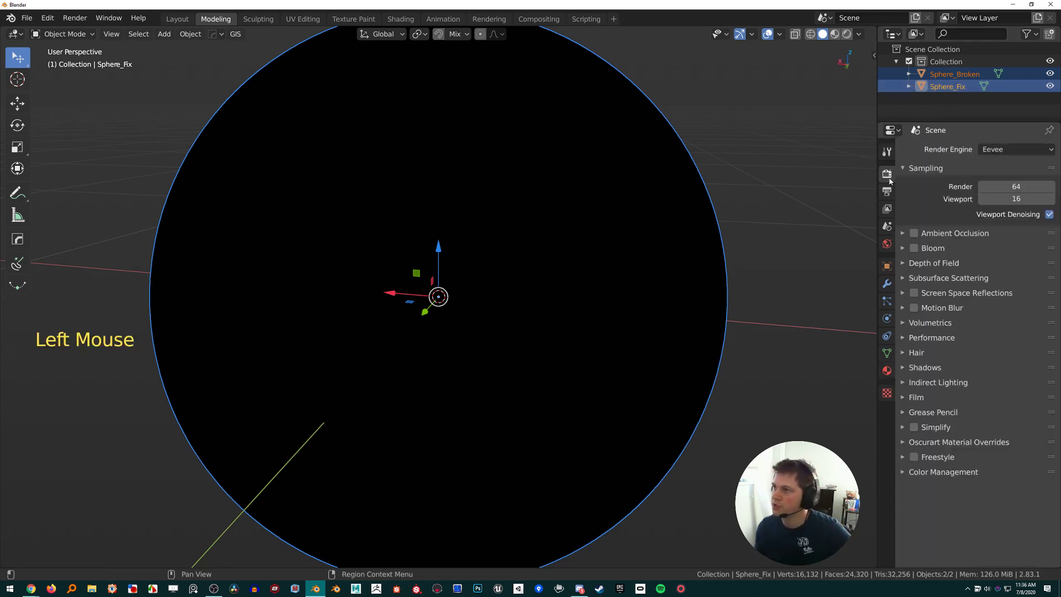
left_click(1010, 150)
left_click(1010, 191)
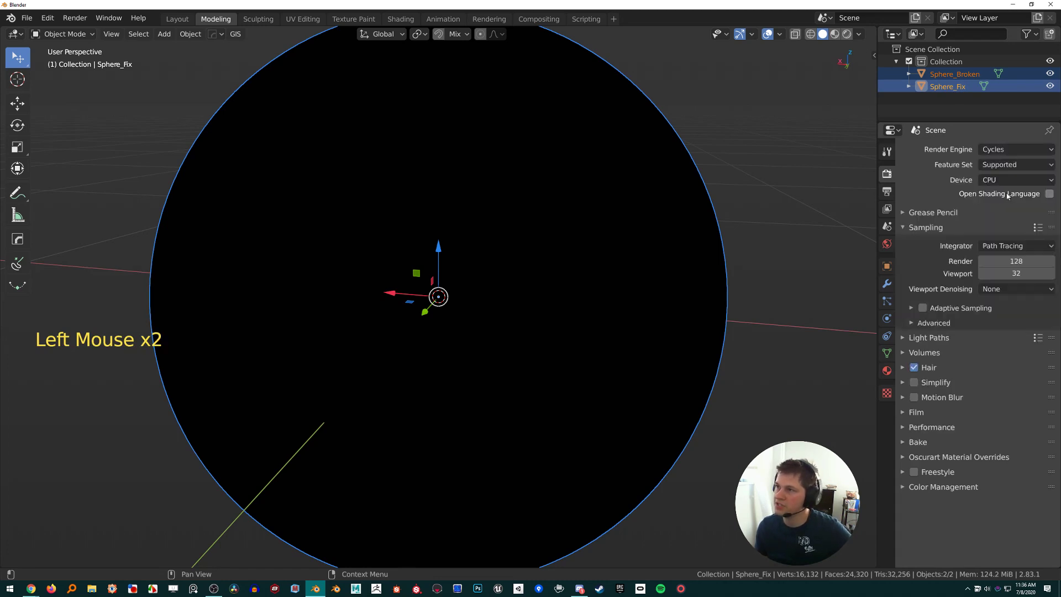
left_click(1012, 180)
left_click(1007, 209)
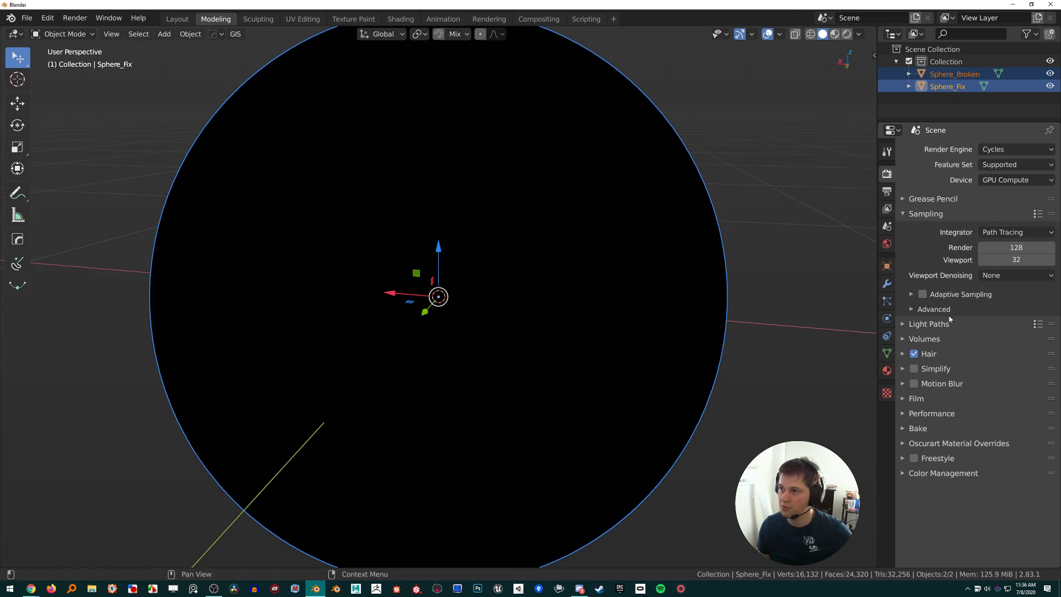
Configure baking as Diffuse with only the Color influence, and enable Selected to Active
scroll(902, 431, "down", 4)
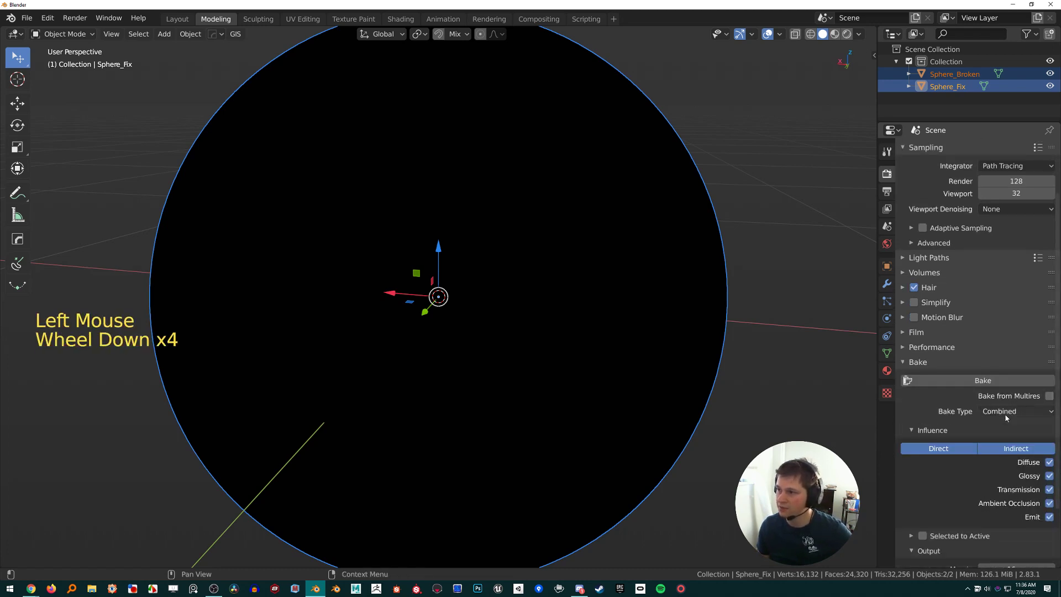
left_click(1005, 414)
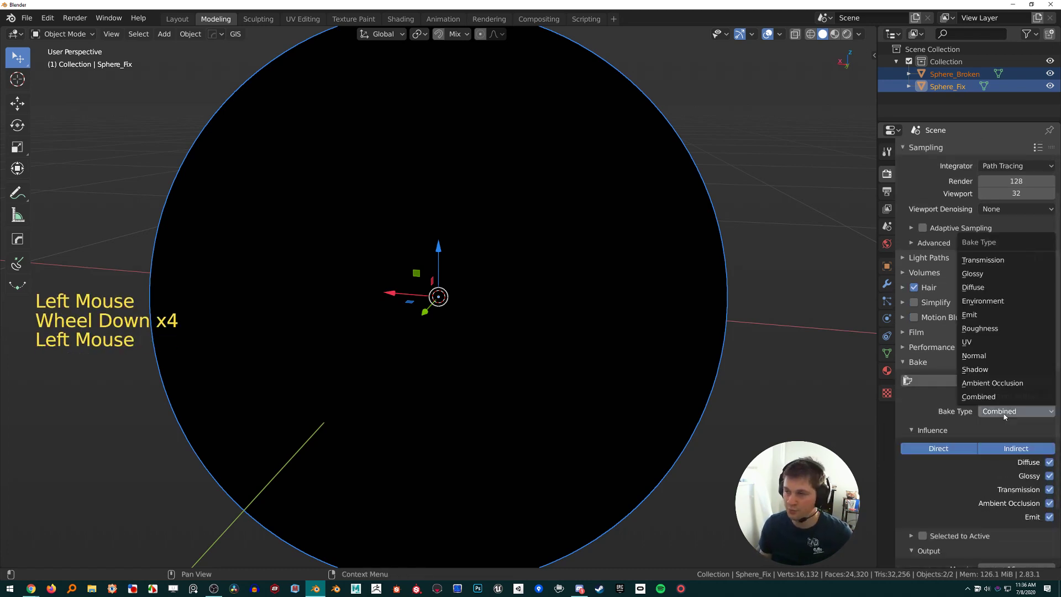
left_click(1015, 286)
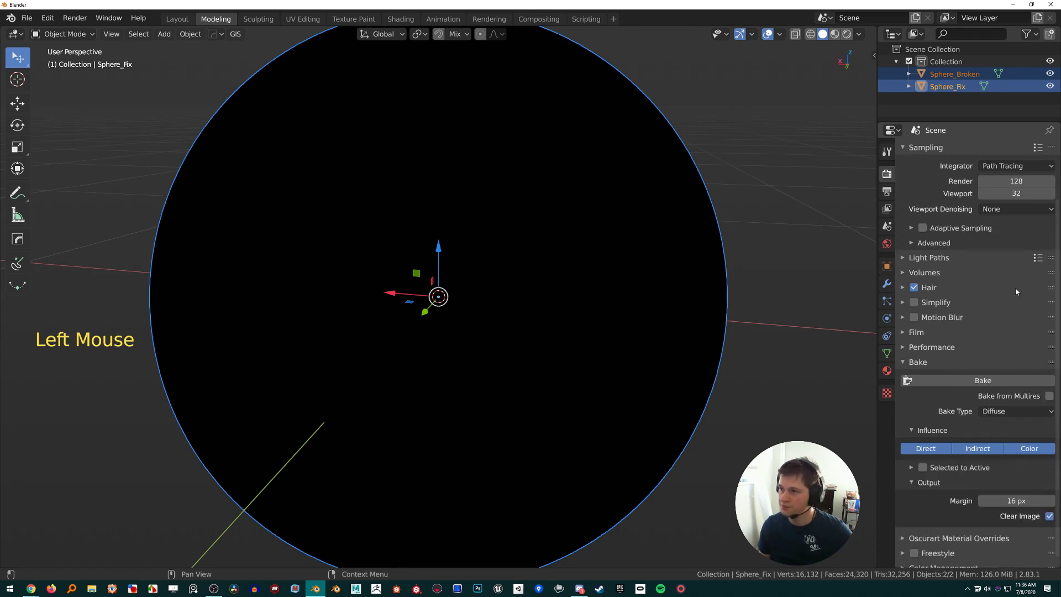
left_click(938, 452)
left_click(977, 449)
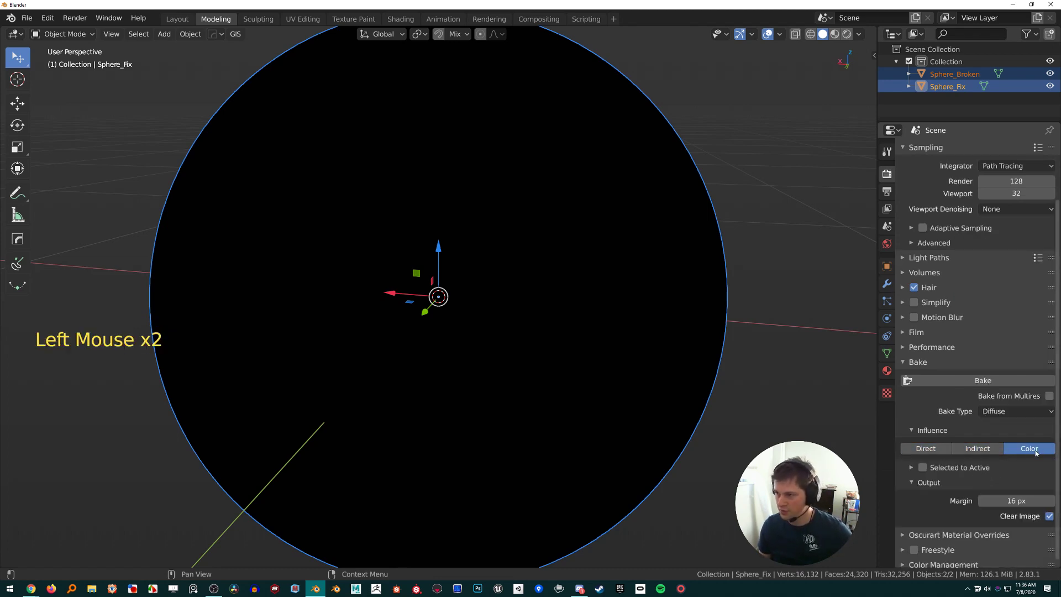
scroll(911, 479, "down", 3)
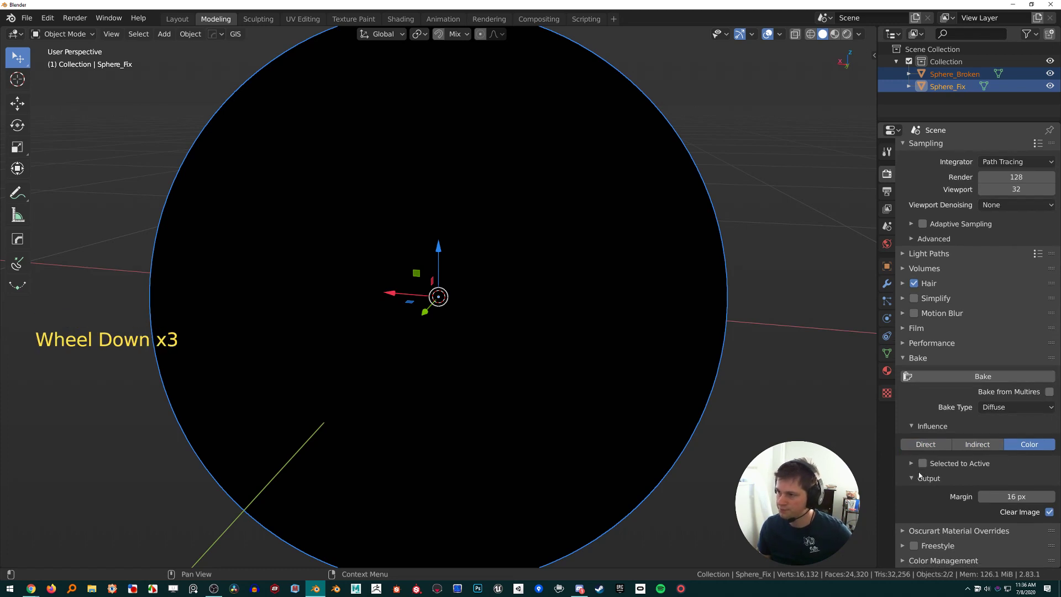
left_click(922, 464)
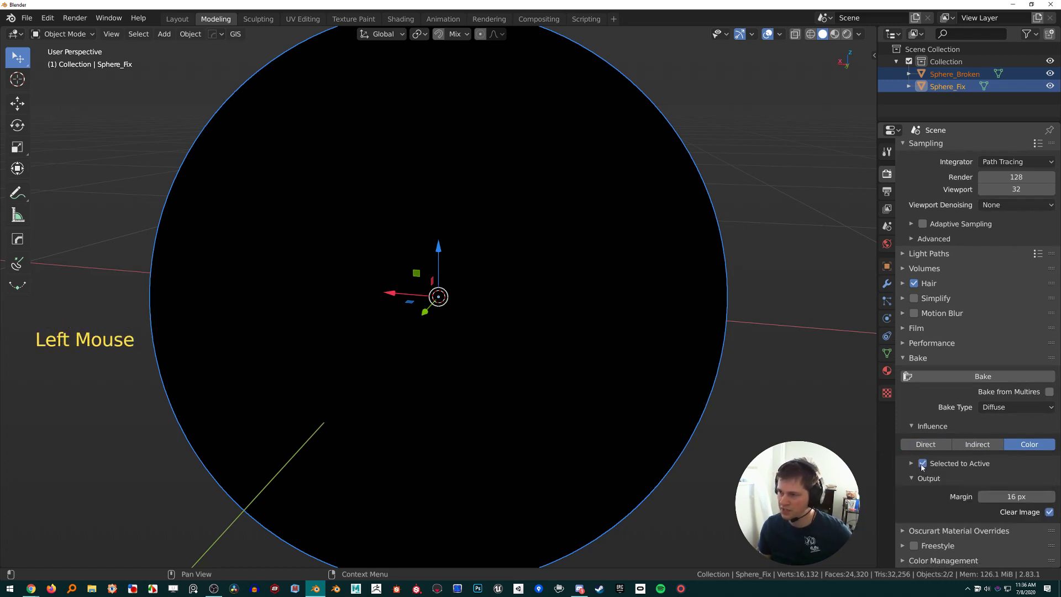
Expand the Selected to Active bake options and set the Ray Distance to 0.001 m
left_click(912, 464)
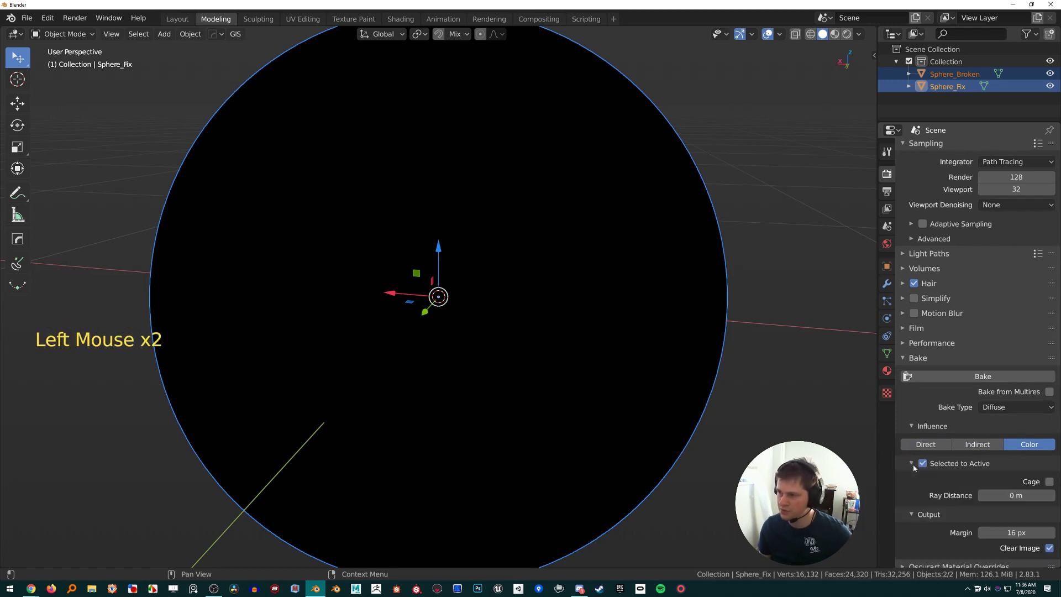
left_click(1018, 495)
type(".")
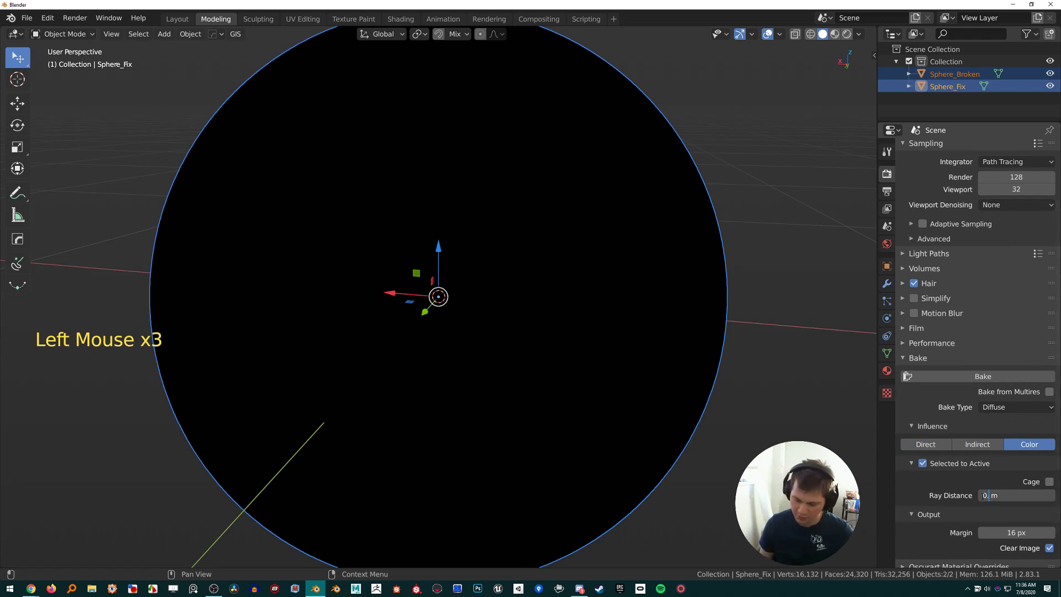
type("001")
key("Return")
Bake the Diffuse color of Sphere_Broken onto Sphere_Fix
scroll(977, 496, "down", 3)
scroll(977, 496, "down", 5)
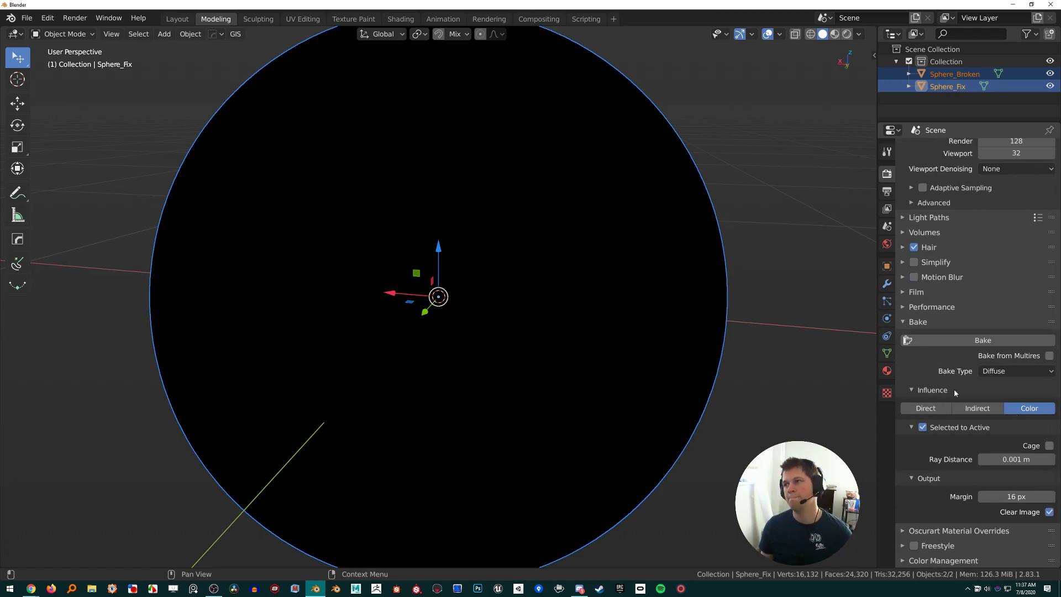
scroll(954, 389, "up", 4)
scroll(975, 372, "down", 7)
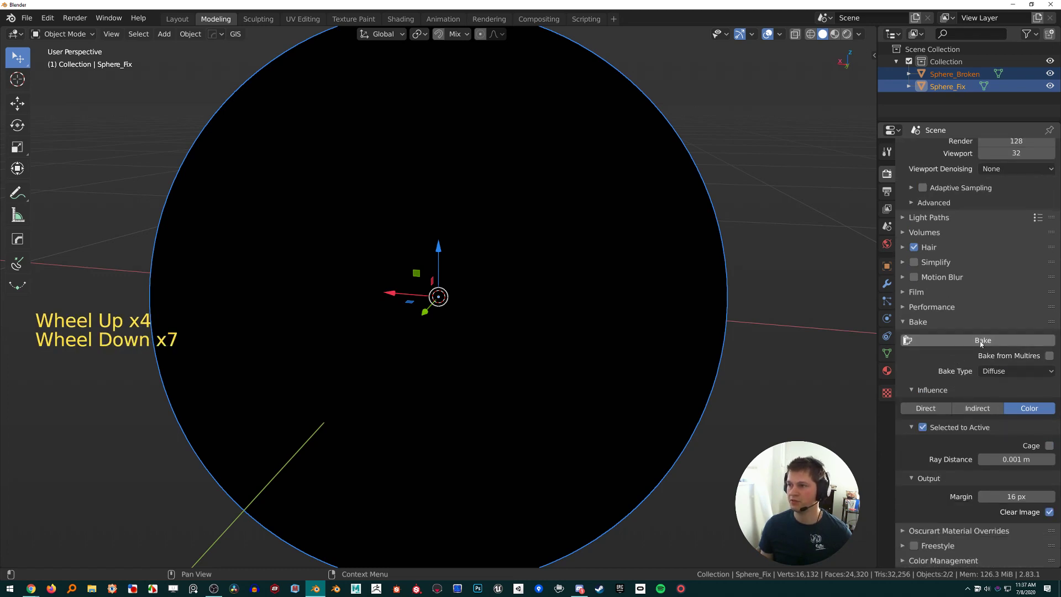
left_click(982, 342)
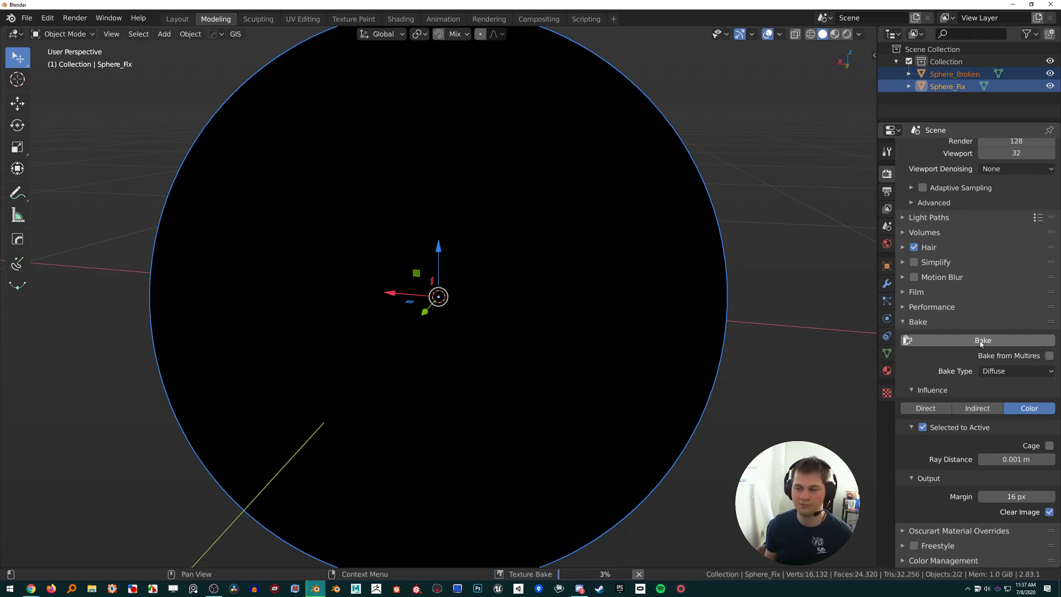
key("F15")
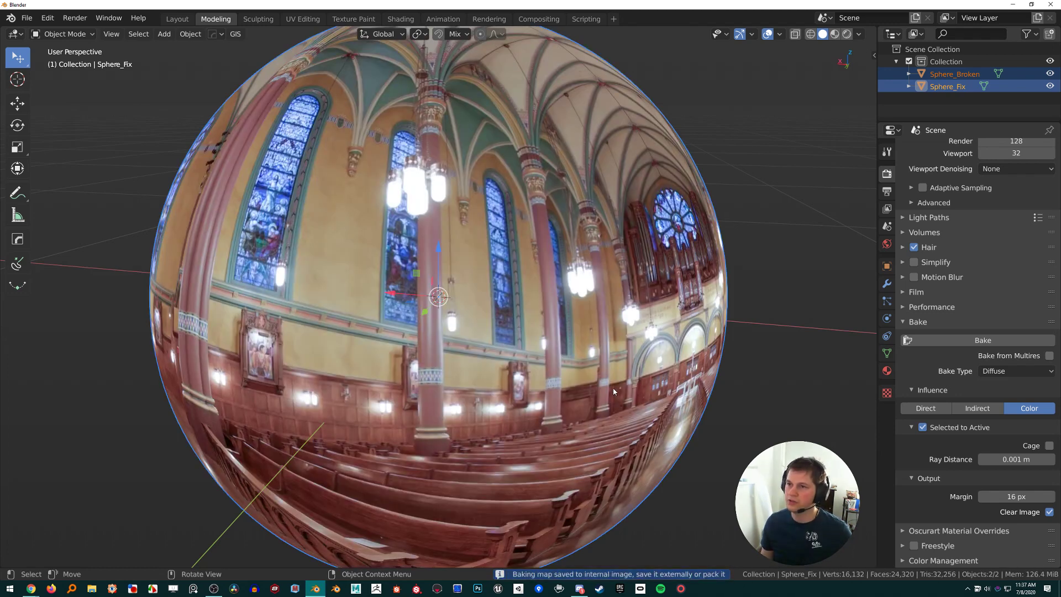
View the baked Sphere_Fix, then hide it and select Sphere_Broken for comparison
scroll(612, 387, "down", 3)
middle_click_drag(613, 387, 629, 331)
scroll(621, 342, "up", 2)
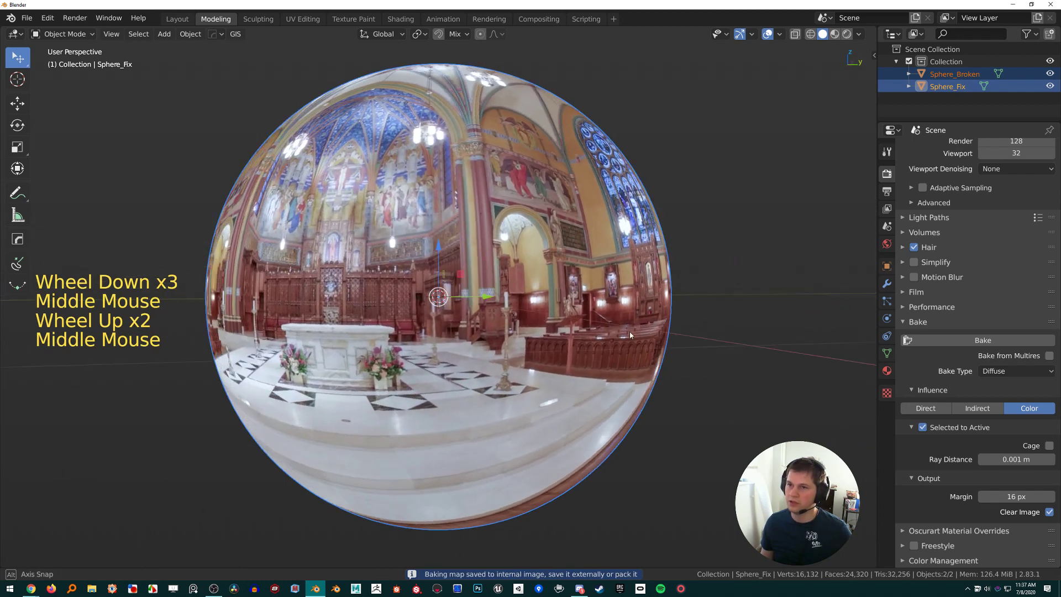
scroll(630, 330, "down", 3)
key("alt+a")
left_click(1050, 86)
left_click(962, 75)
middle_click_drag(578, 236, 585, 234)
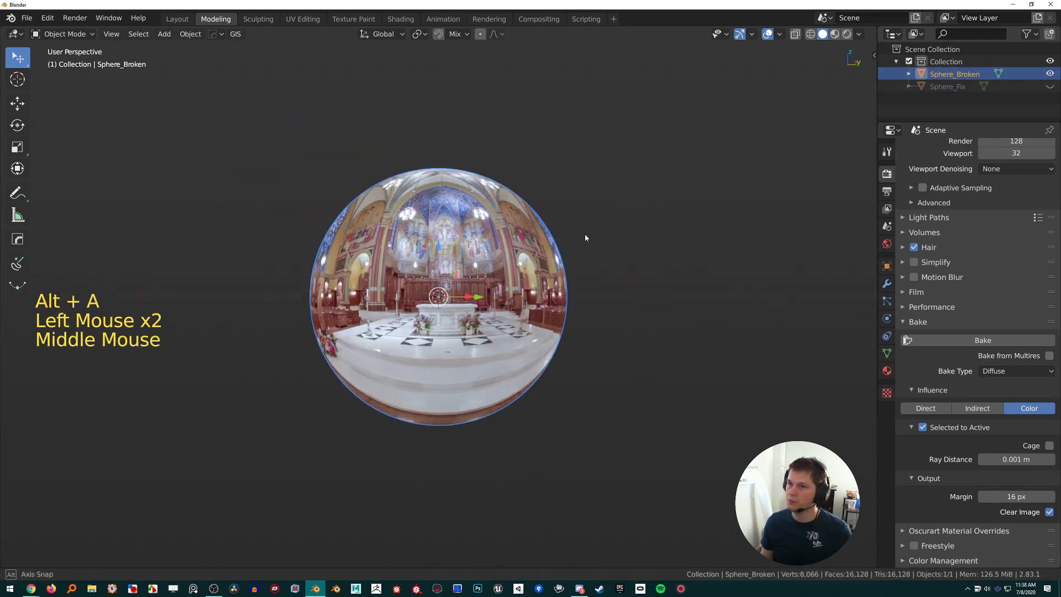
Briefly switch the Face Orientation and Wireframe overlays on to inspect Sphere_Broken, and switch both off again
key("alt+v")
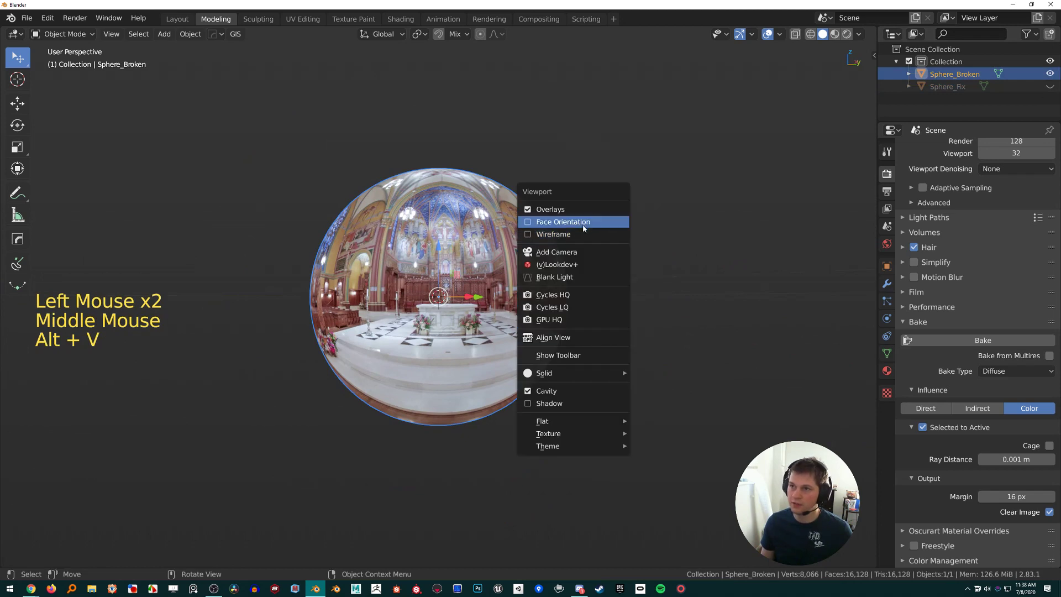
left_click(584, 222)
key("alt+v")
left_click(584, 221)
key("alt+v")
left_click(558, 235)
scroll(512, 271, "up", 3)
middle_click_drag(512, 271, 482, 128)
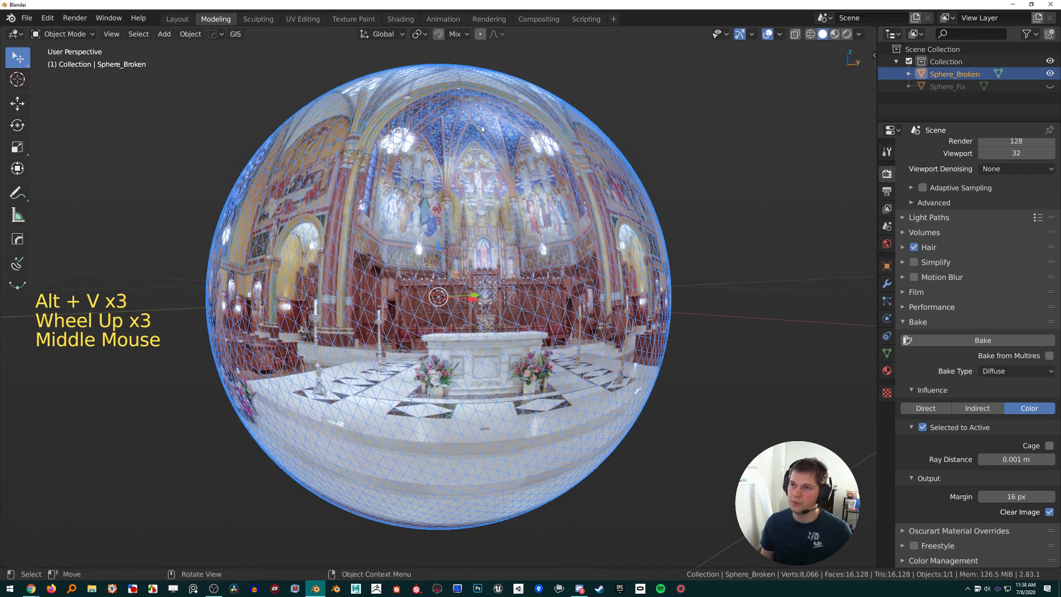
key("alt+v")
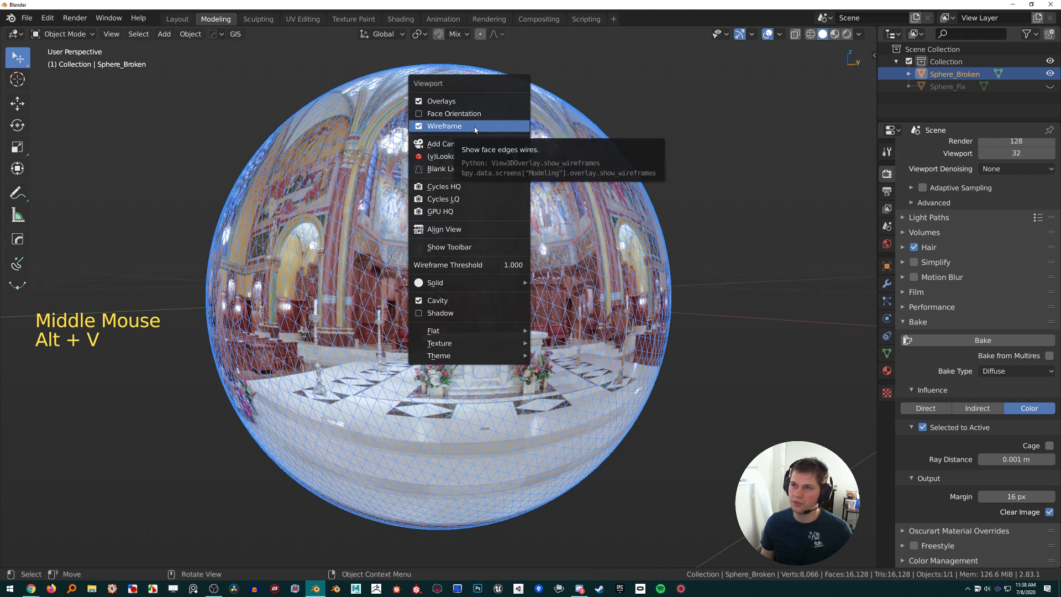
left_click(445, 127)
left_click(782, 34)
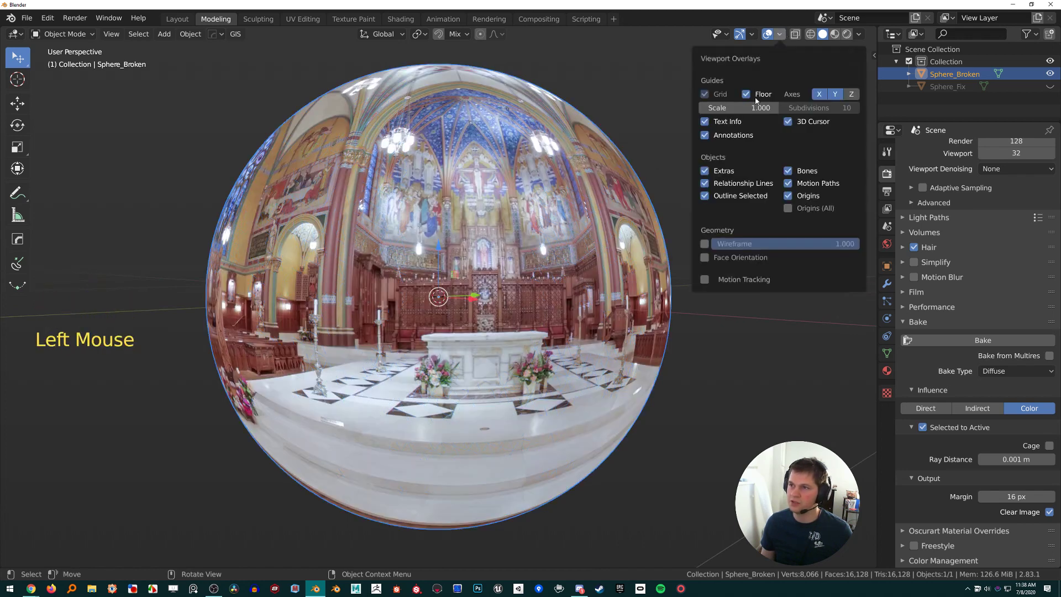
left_click(706, 244)
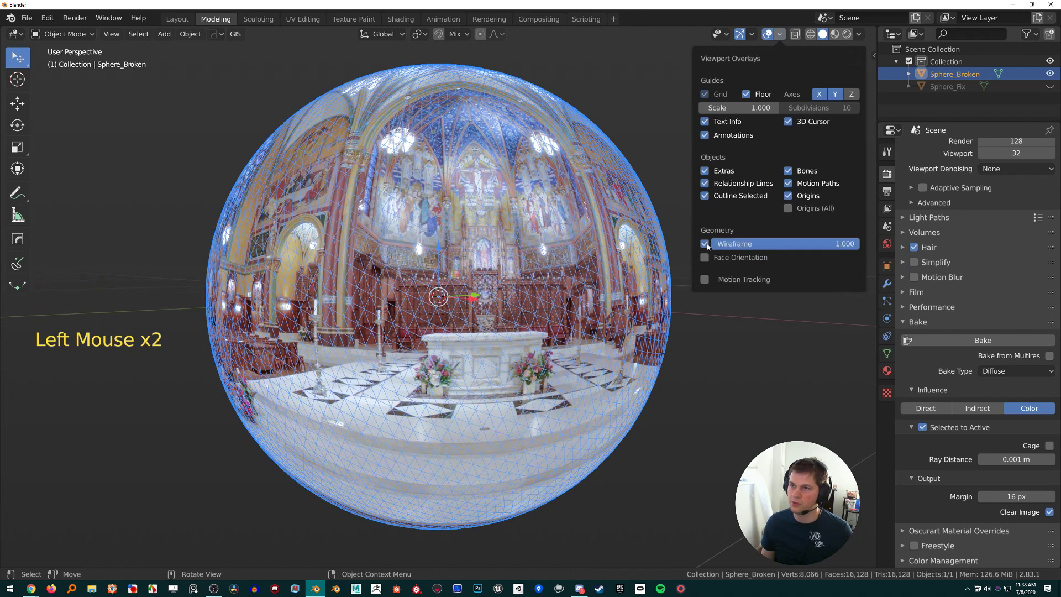
left_click(705, 244)
Clear Sphere_Broken's rotation to view the original tilt, and undo the rotation reset
scroll(601, 220, "down", 3)
middle_click_drag(602, 220, 522, 220)
scroll(523, 221, "up", 3)
left_click(551, 173)
middle_click_drag(552, 172, 570, 168)
key("alt+r")
scroll(523, 201, "down", 3)
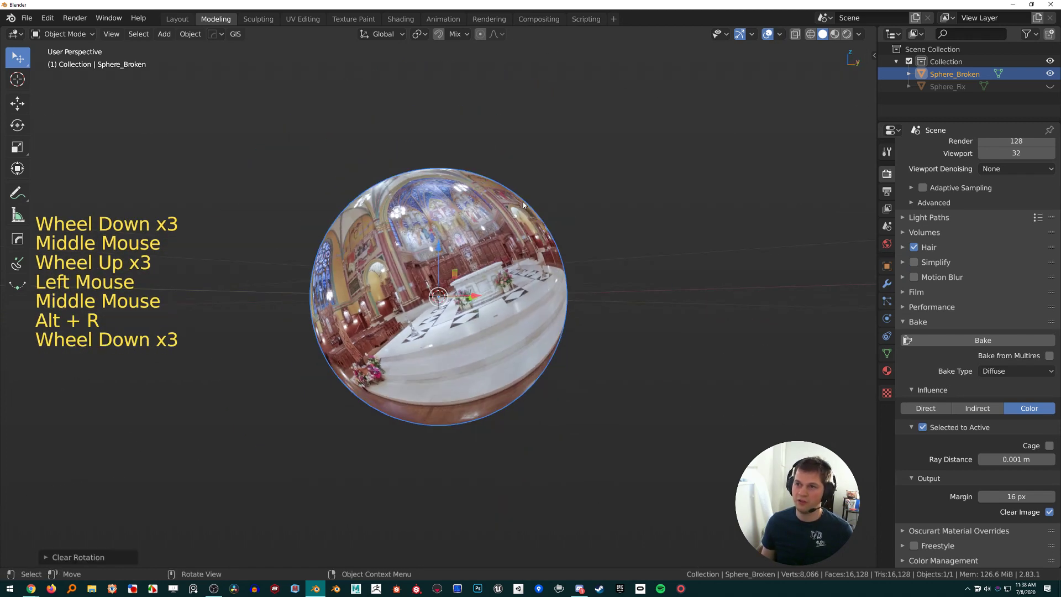
key("ctrl+z")
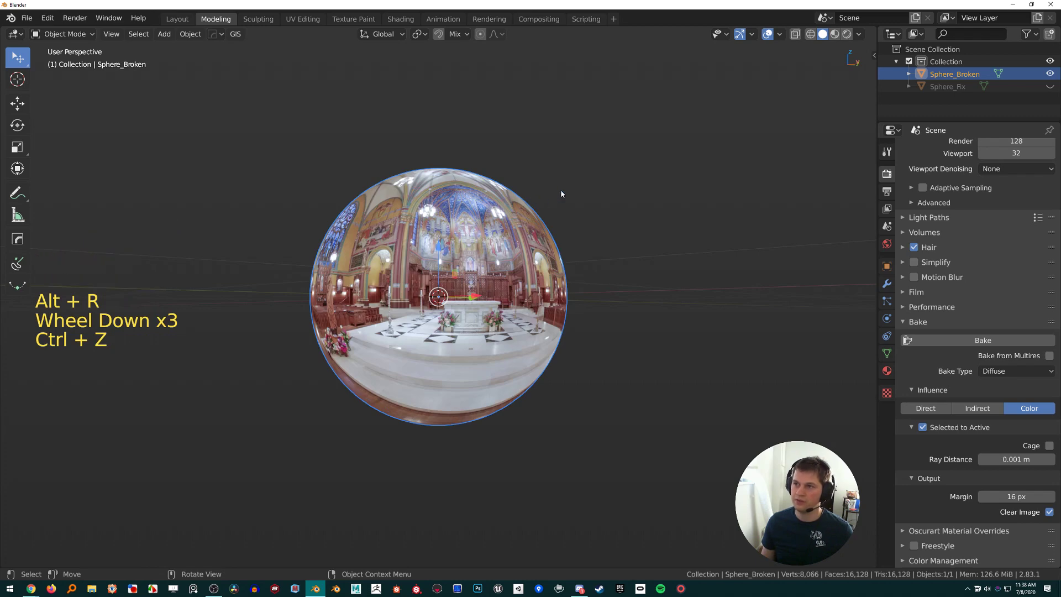
Hide Sphere_Broken, unhide and select Sphere_Fix, and inspect its mesh in Edit Mode before returning to Object Mode
left_click(1050, 73)
left_click(1050, 87)
scroll(459, 285, "up", 3)
left_click(459, 284)
middle_click_drag(459, 285, 655, 273)
key("Tab")
middle_click_drag(353, 257, 503, 262)
scroll(503, 262, "down", 2)
key("Tab")
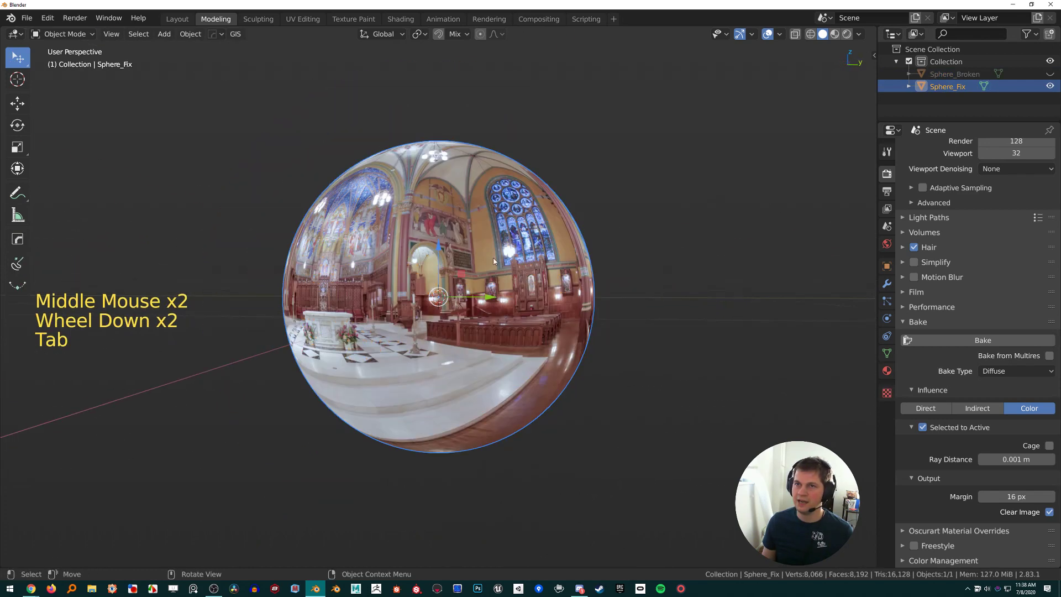
Switch to the UV Editing workspace and examine the baked HDRI_Fix image
left_click(305, 21)
scroll(328, 250, "up", 2)
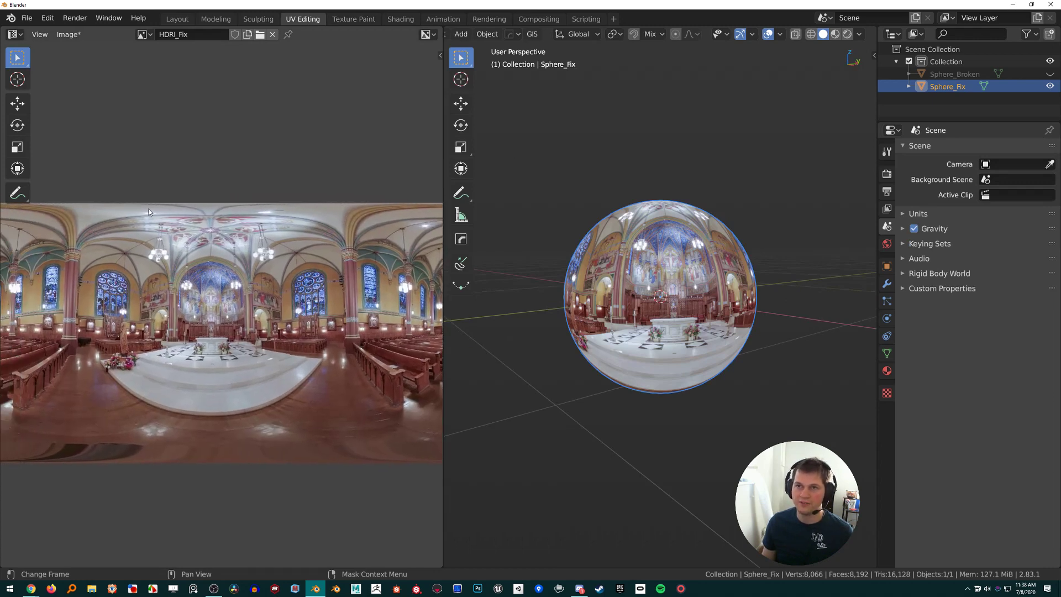
scroll(296, 328, "down", 2)
scroll(290, 376, "up", 2)
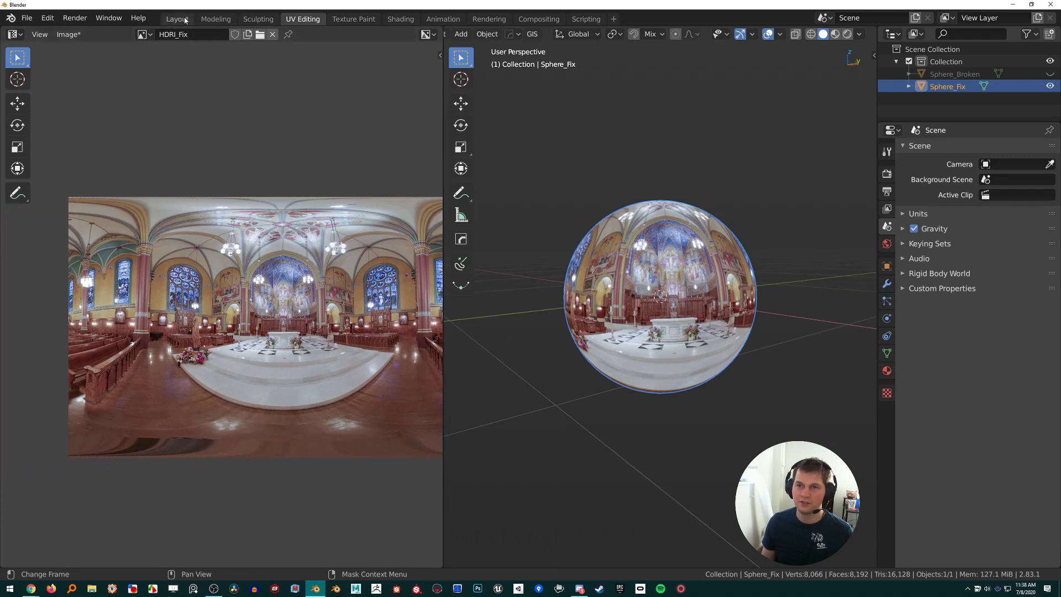
Display the original Desktop_00001.jpg and switch back to HDRI_Fix to compare the tilted and straightened panoramas
left_click(145, 34)
left_click(171, 51)
scroll(264, 308, "up", 3)
middle_click_drag(330, 340, 121, 339)
left_click(145, 34)
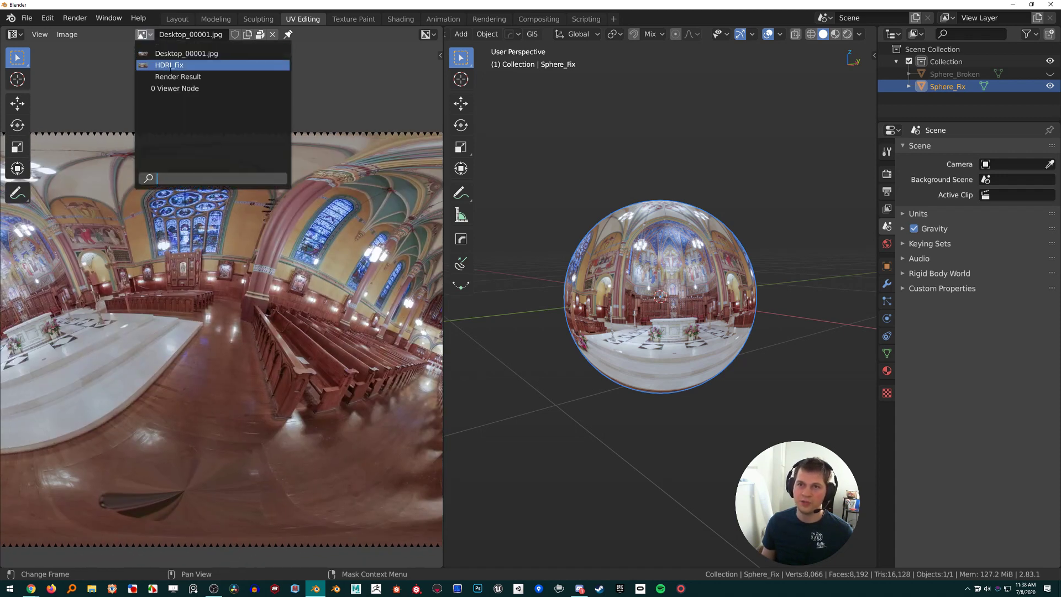
left_click(166, 64)
scroll(299, 283, "down", 4)
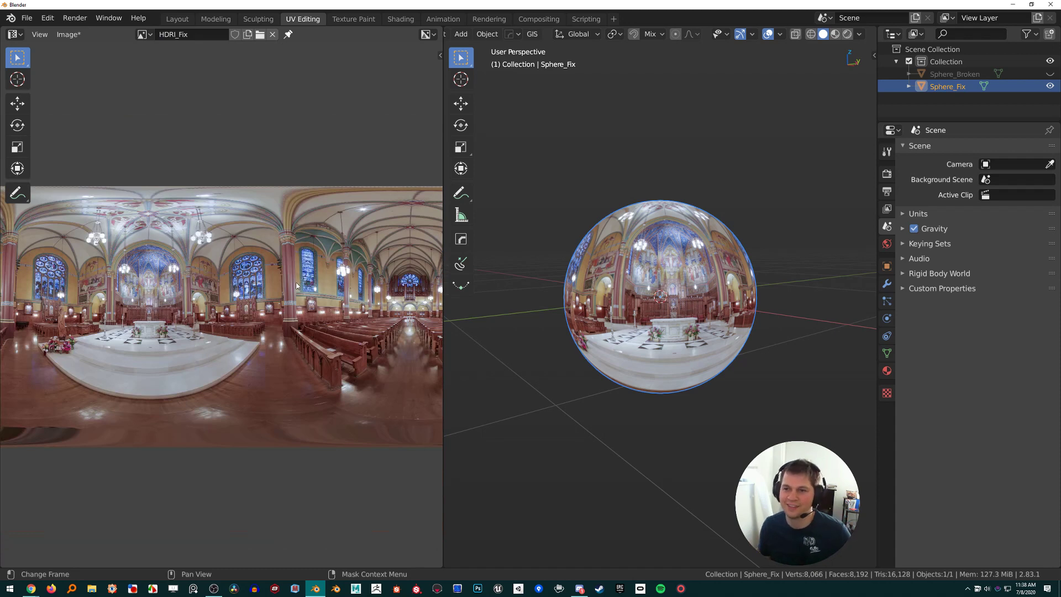
scroll(298, 278, "up", 6)
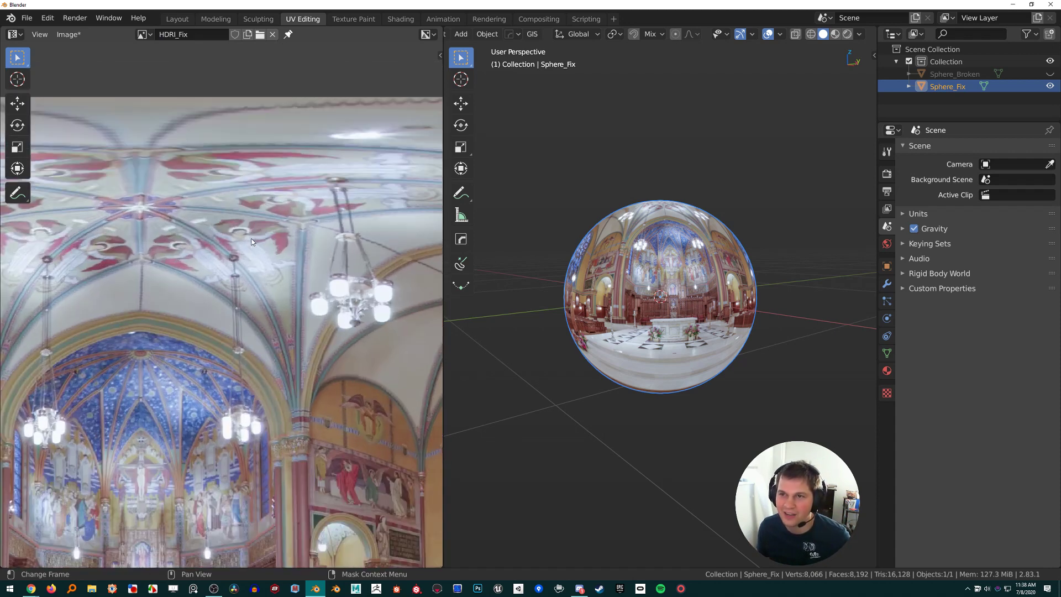
scroll(252, 241, "down", 5)
middle_click_drag(284, 414, 347, 362)
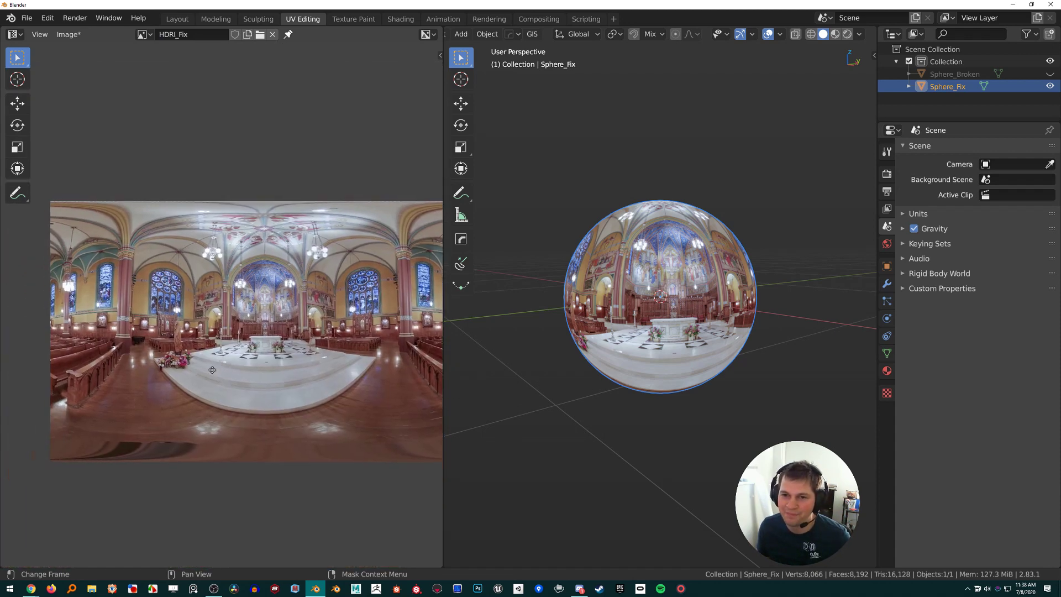
middle_click_drag(330, 291, 308, 295)
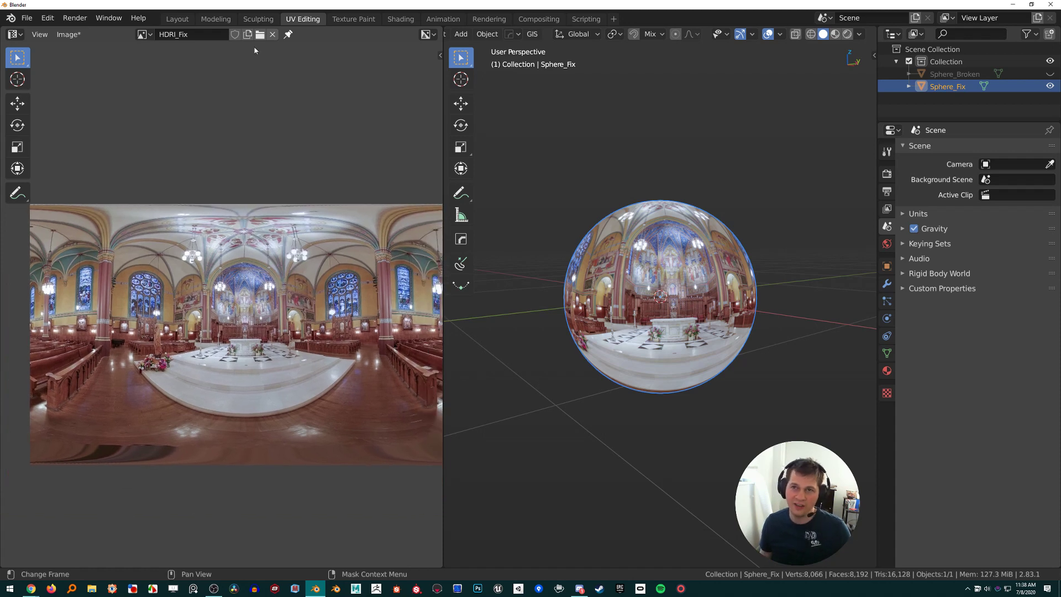
Alternate between Desktop_00001.jpg and HDRI_Fix to compare the upper edge of both images up close
left_click(145, 35)
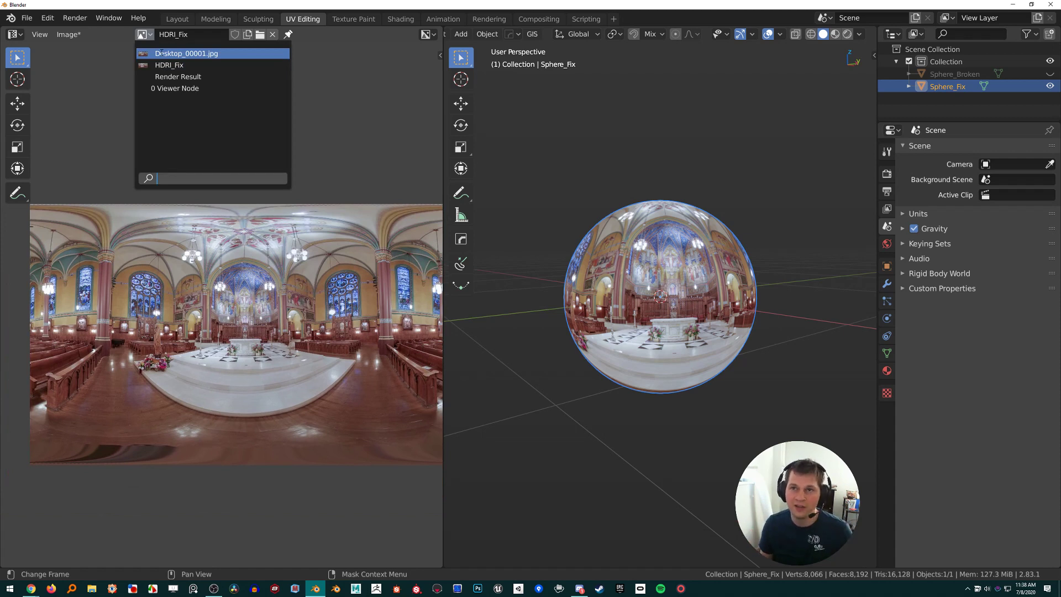
left_click(163, 54)
scroll(199, 248, "up", 8)
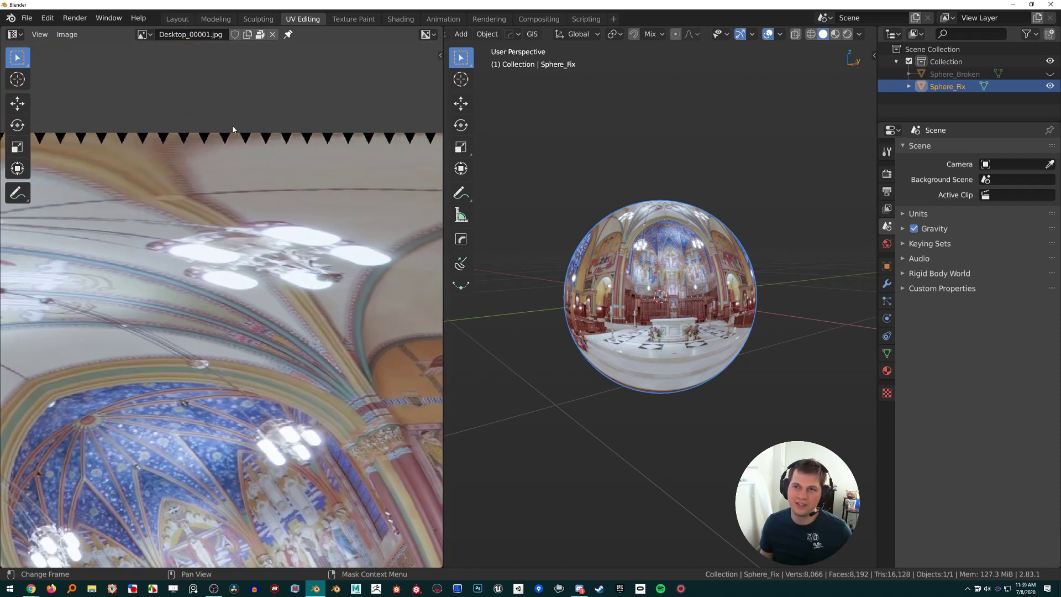
left_click(142, 34)
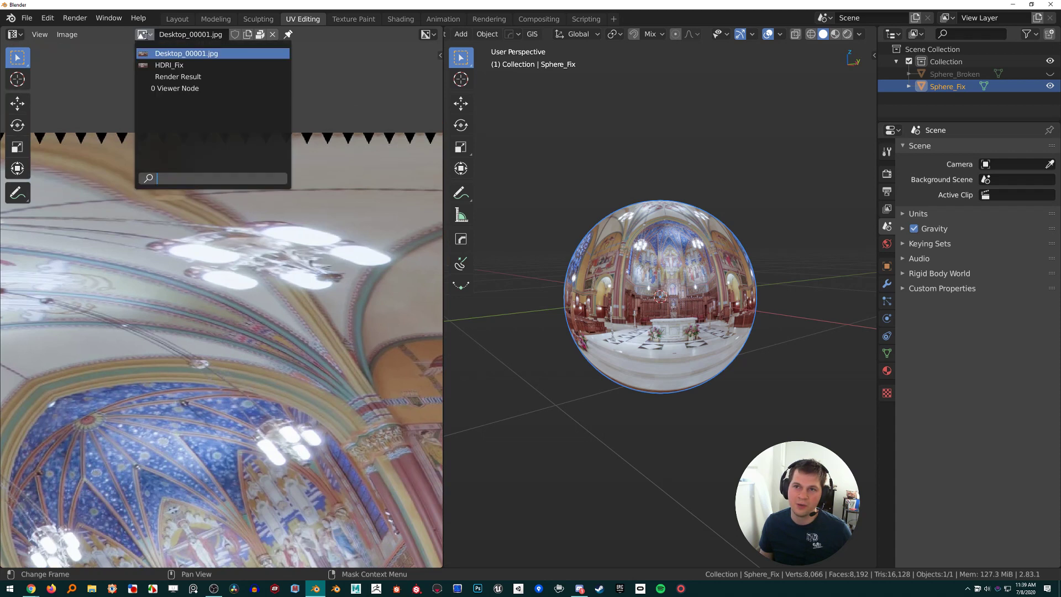
left_click(166, 62)
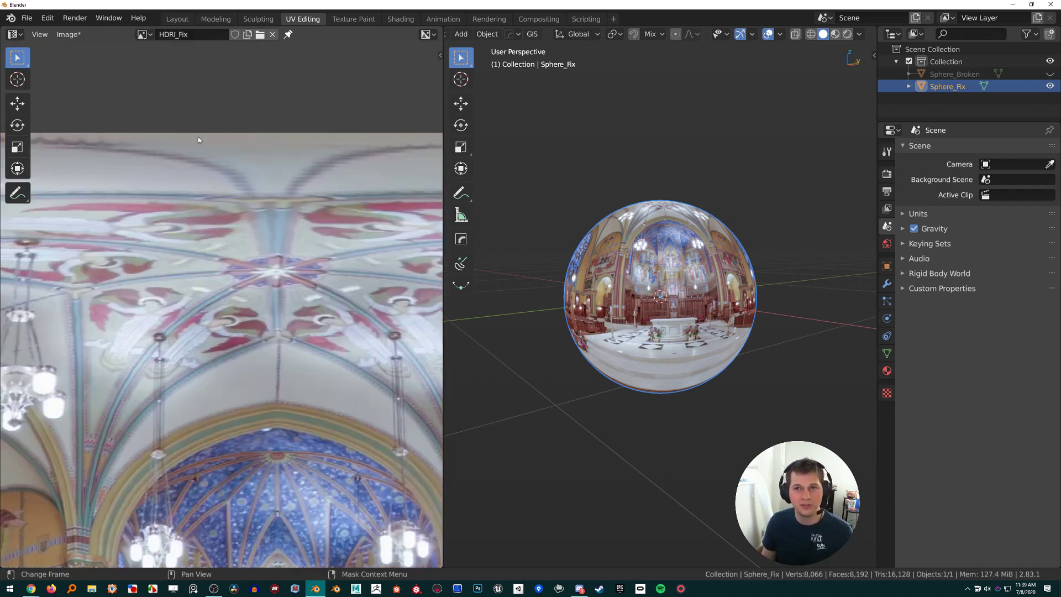
left_click(143, 34)
left_click(162, 51)
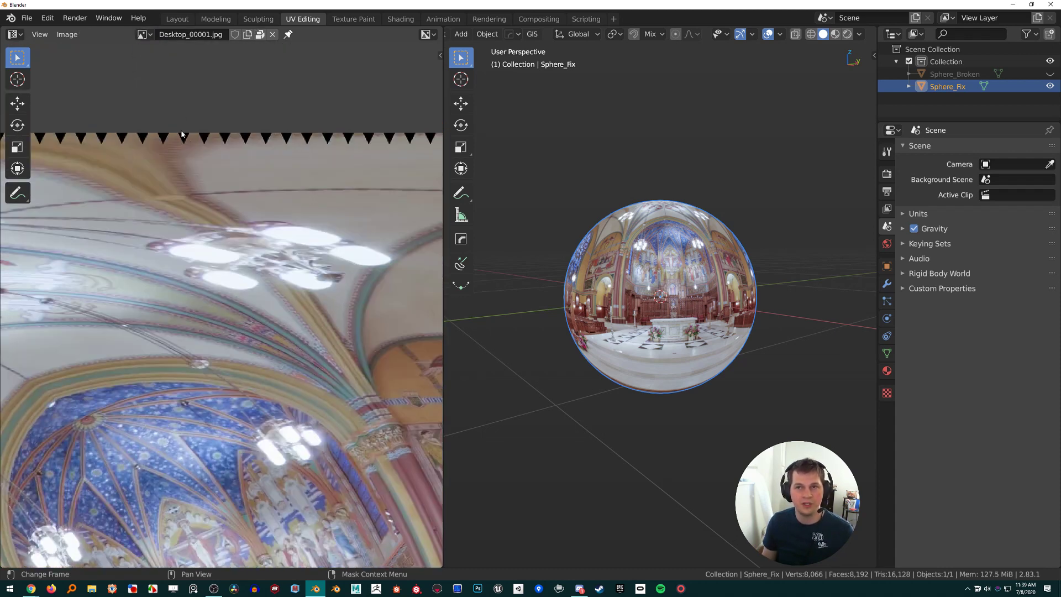
Enter Edit Mode on Sphere_Fix and examine its UV layout over Desktop_00001.jpg with UV sync selection enabled
scroll(590, 204, "up", 2)
key("Tab")
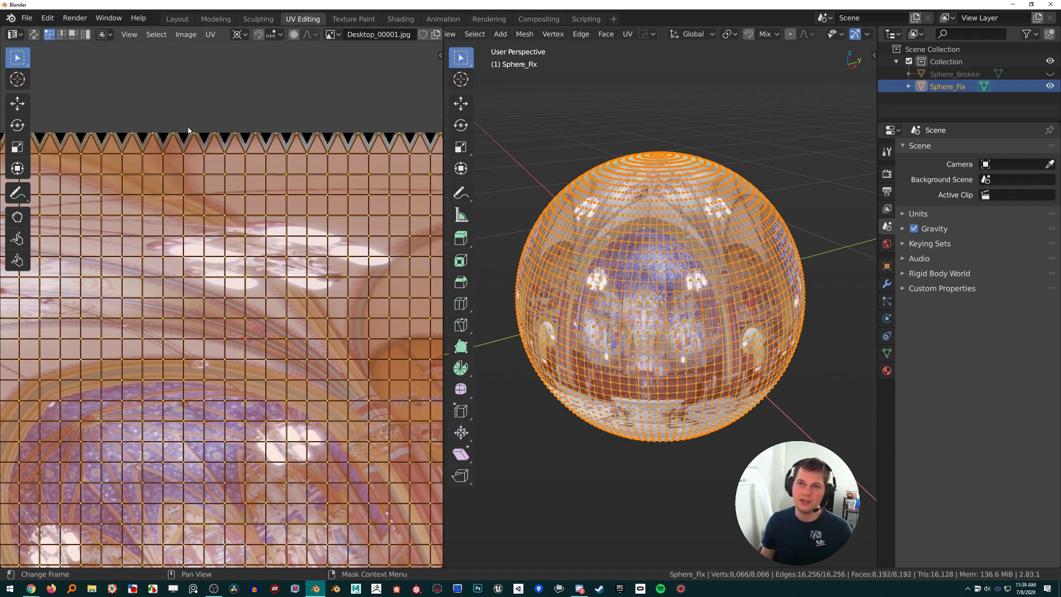
scroll(183, 123, "down", 6)
key("grave")
scroll(361, 294, "down", 5)
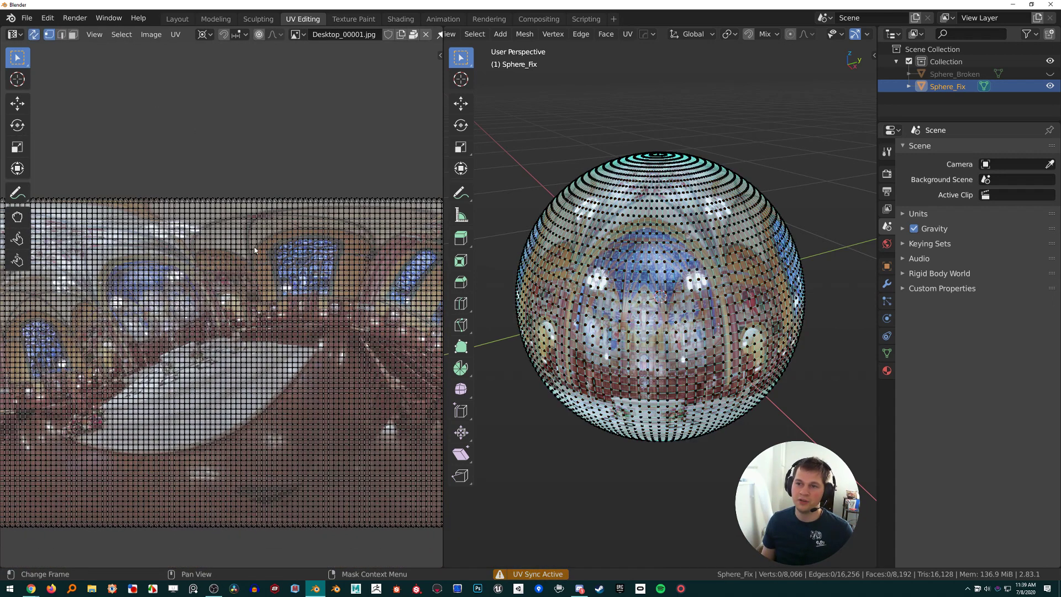
key("a")
key("grave")
key("grave")
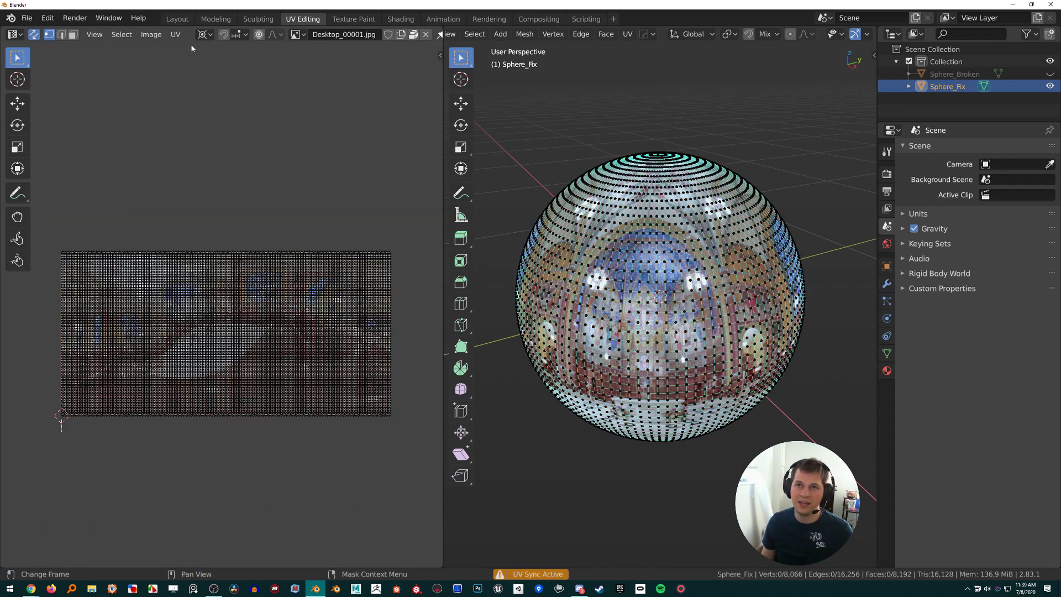
Show HDRI_Fix behind the sphere's UV layout and disable UV sync selection
left_click(299, 34)
left_click(309, 62)
scroll(262, 244, "up", 3)
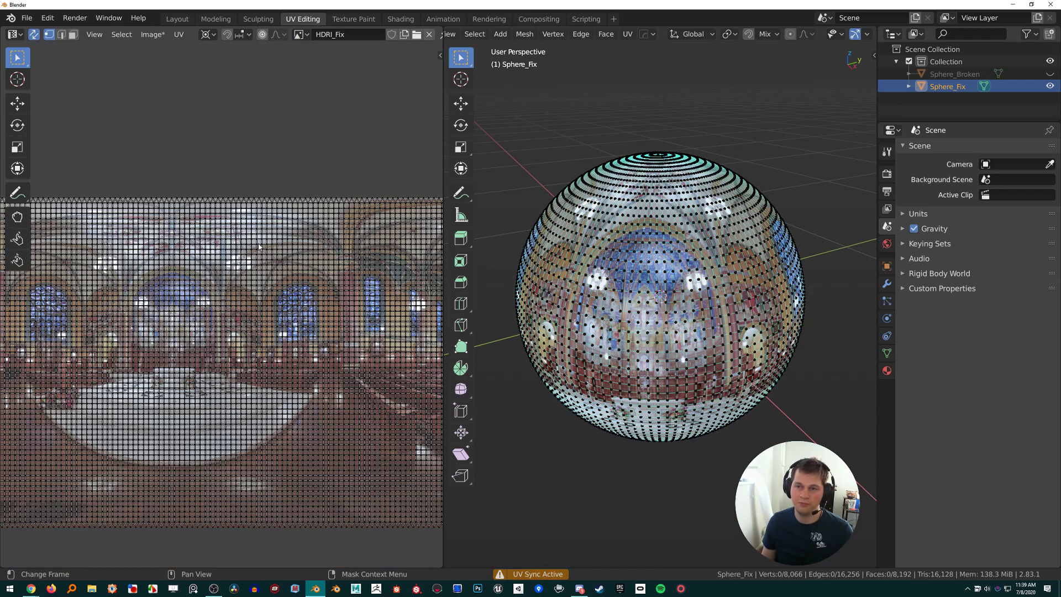
middle_click_drag(300, 300, 271, 238)
scroll(271, 239, "down", 3)
key("grave")
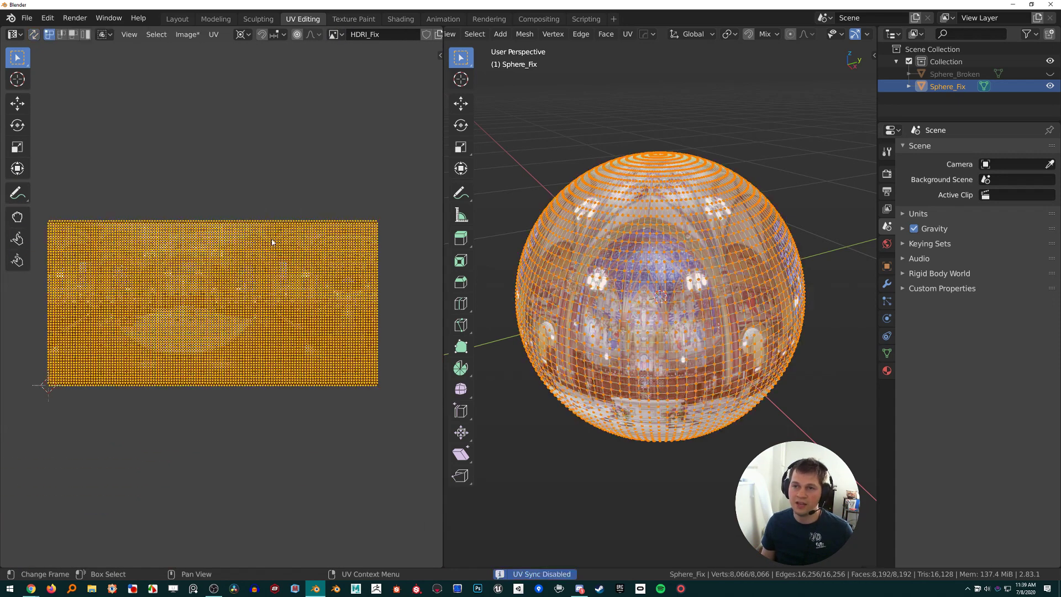
Return to Object Mode and deselect everything
scroll(273, 242, "up", 3)
key("Tab")
key("alt+a")
scroll(204, 280, "down", 3)
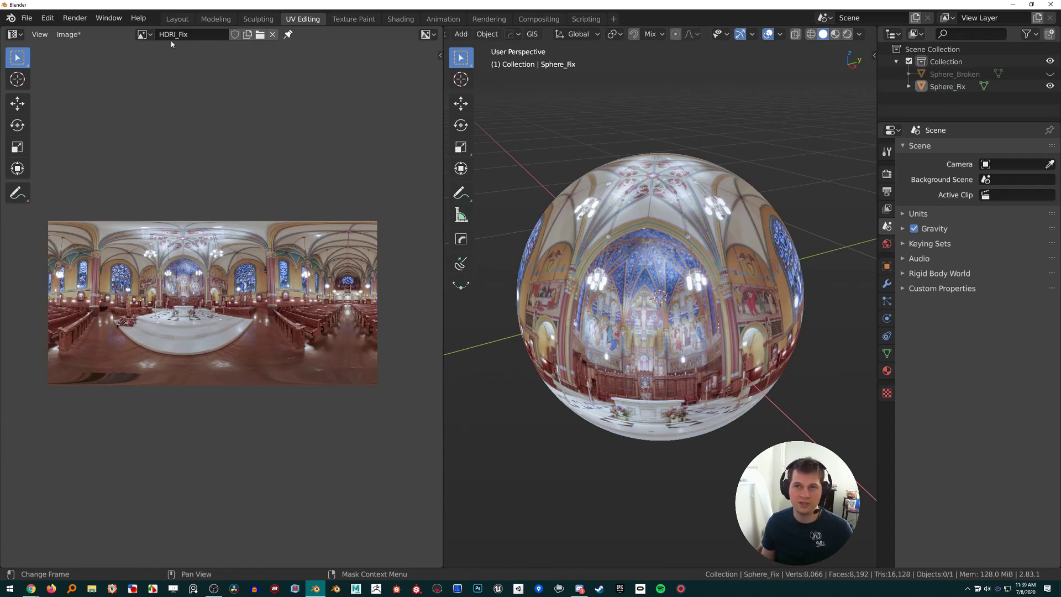
Review the Save As file format options for the HDRI_Fix image and close the dialog without saving
left_click(68, 35)
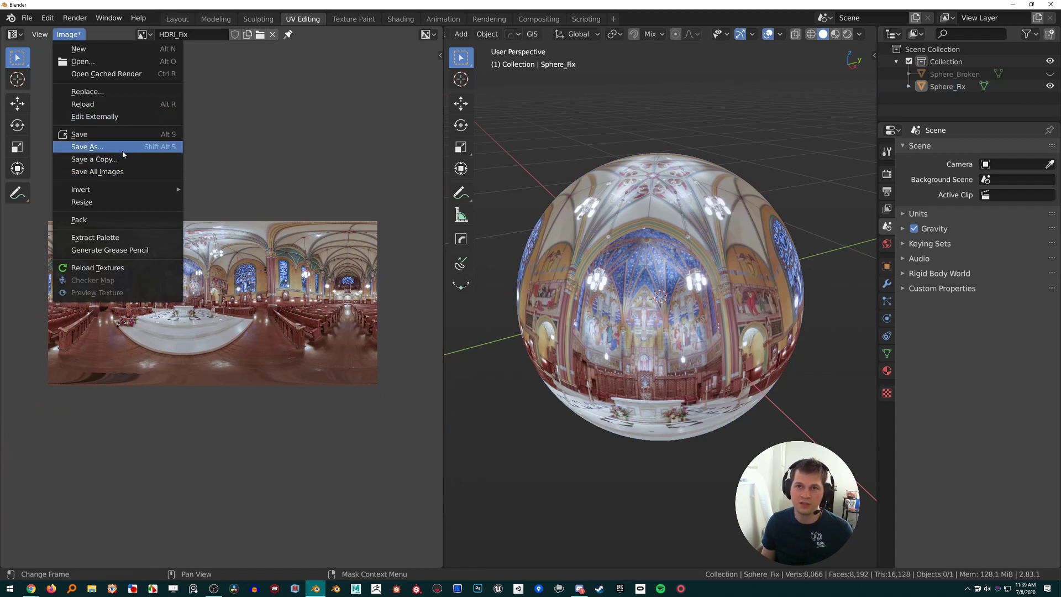
left_click(87, 146)
left_click(829, 49)
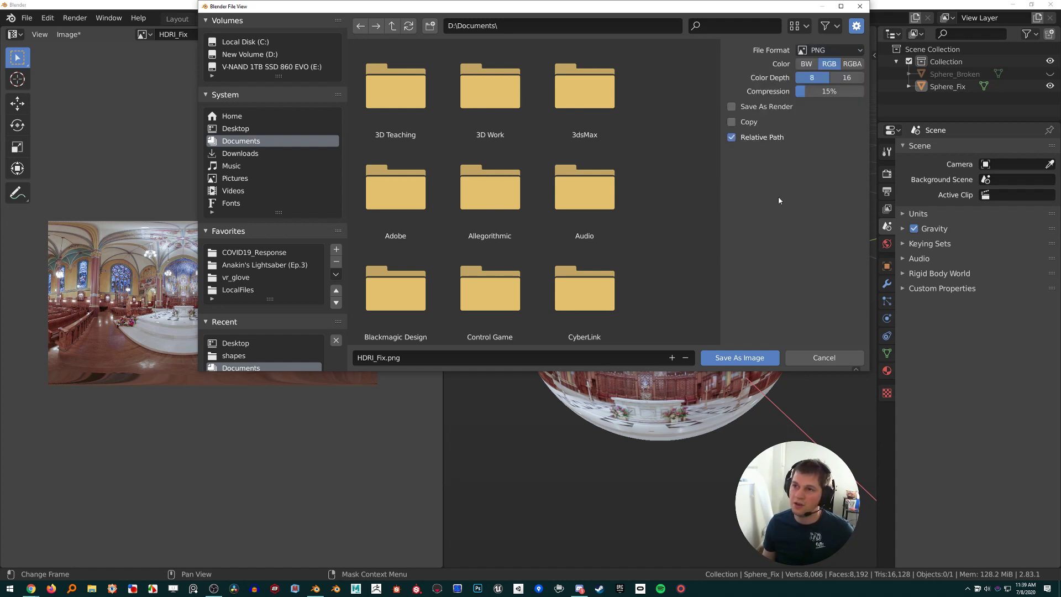
left_click(808, 359)
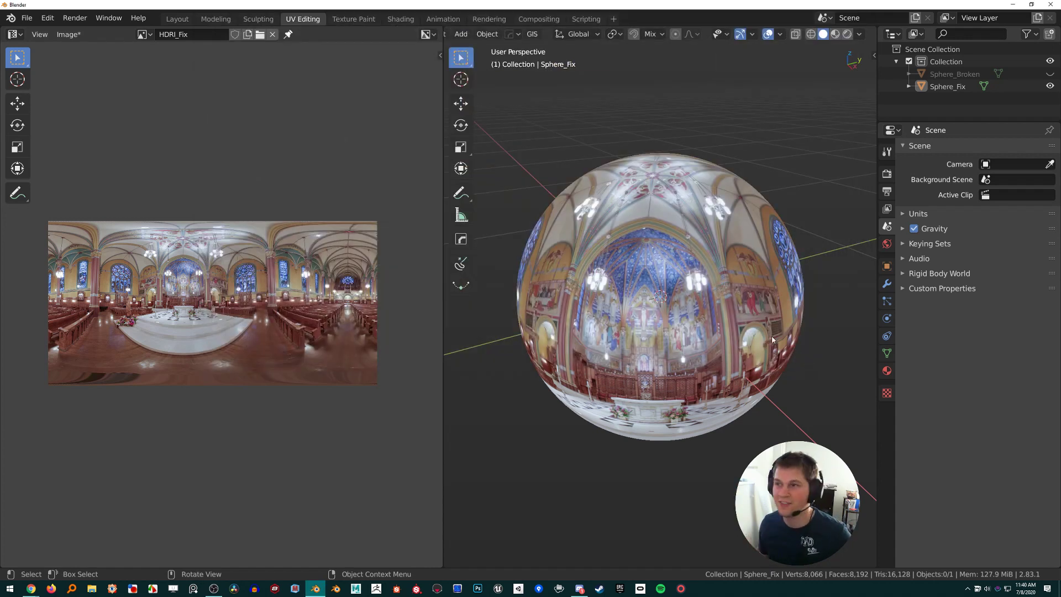
Select Sphere_Fix and view the whole straightened panorama on it
left_click(692, 271)
middle_click_drag(691, 271, 658, 256)
scroll(721, 222, "down", 3)
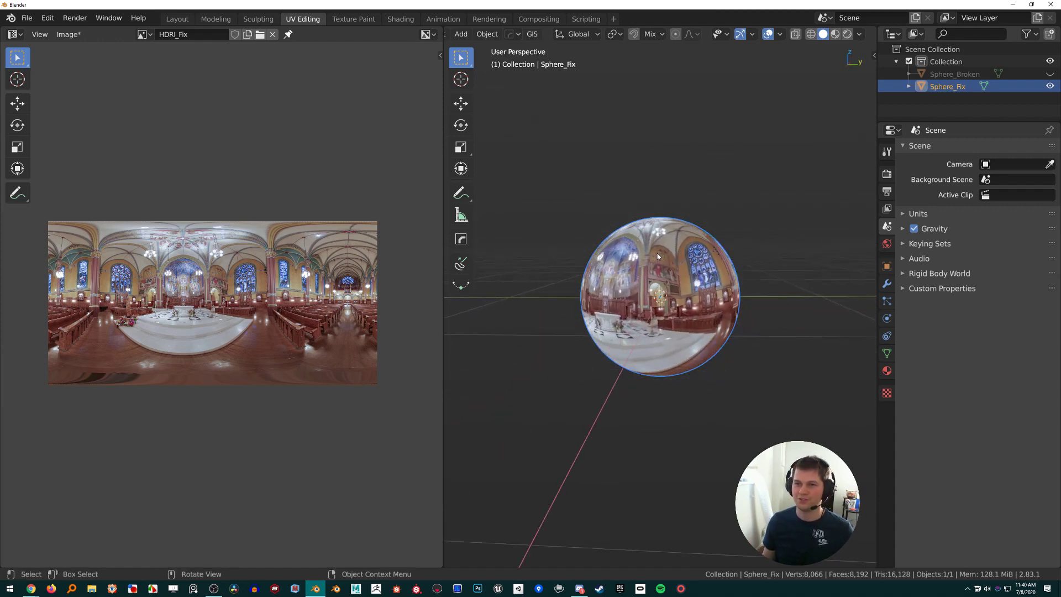